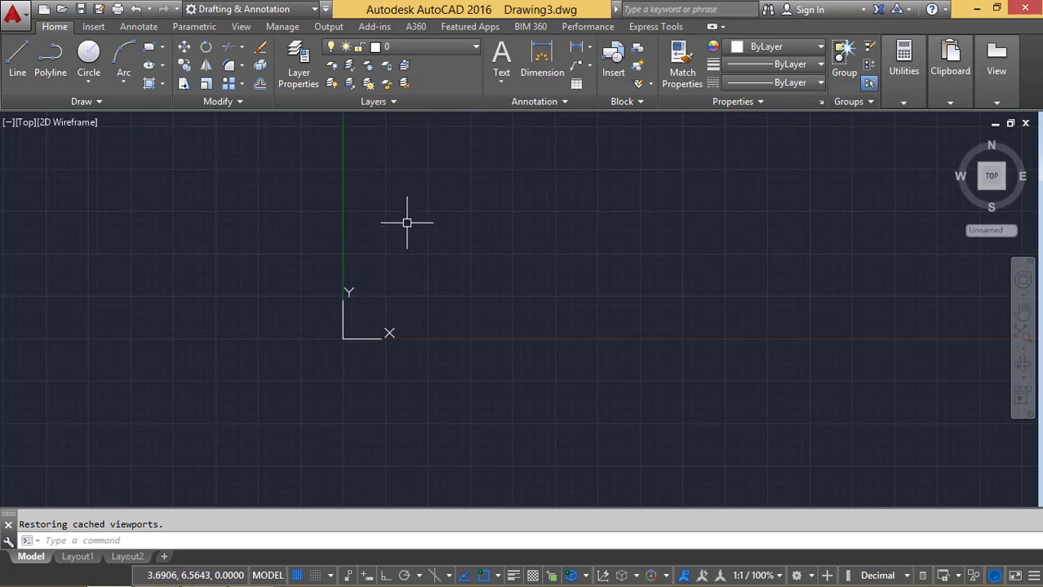
Open the drawing file Layer from the Layer Managment folder
mouse_move(407, 211)
middle_mouse_down()
mouse_move(324, 256)
mouse_move(164, 296)
middle_mouse_up()
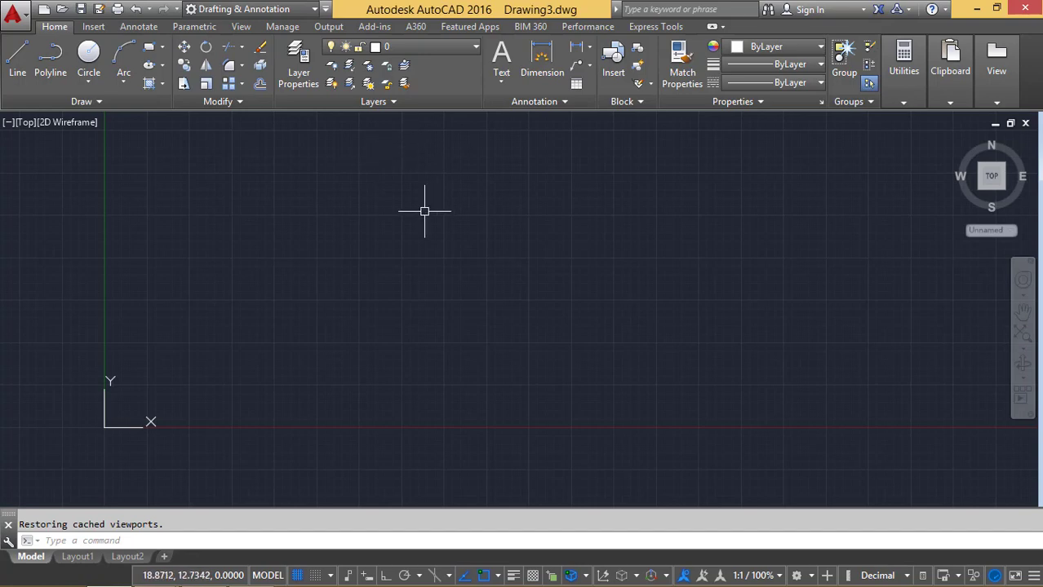
left_click(64, 10)
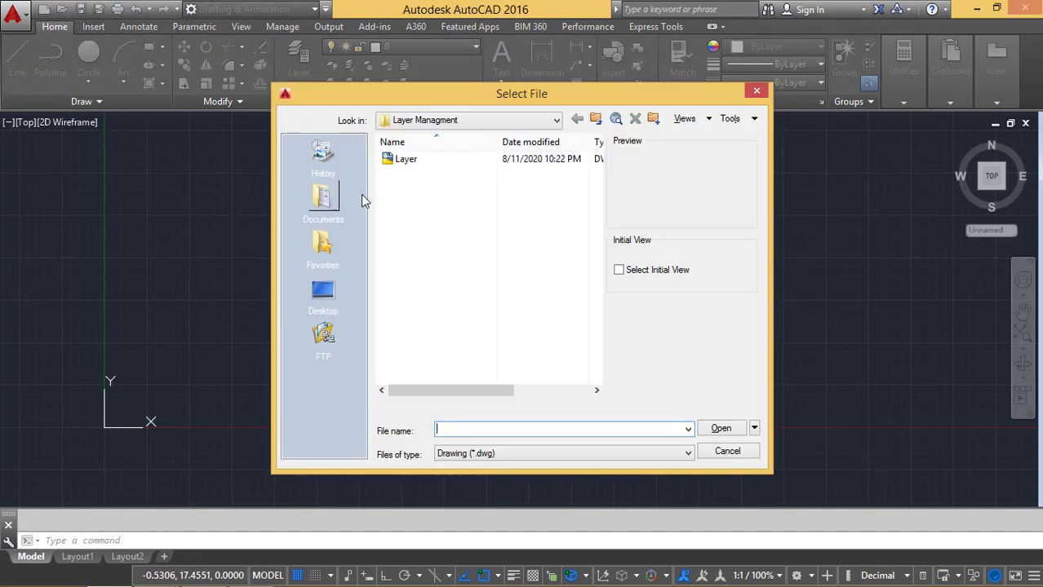
left_click(418, 162)
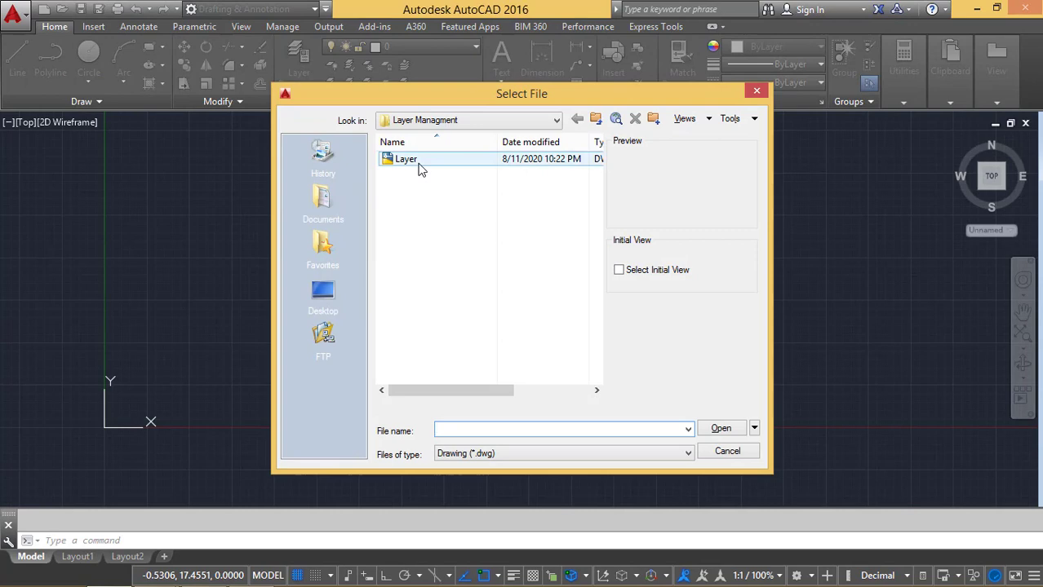
left_click(712, 430)
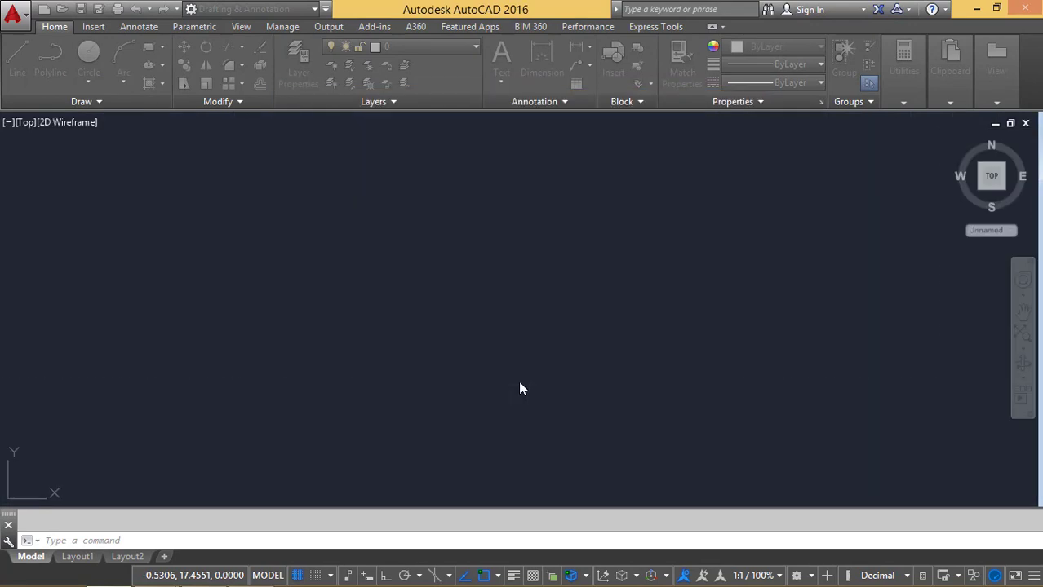
Examine the flange's section view and its circular plan view, including their dimensions
middle_click_drag(519, 383, 490, 336)
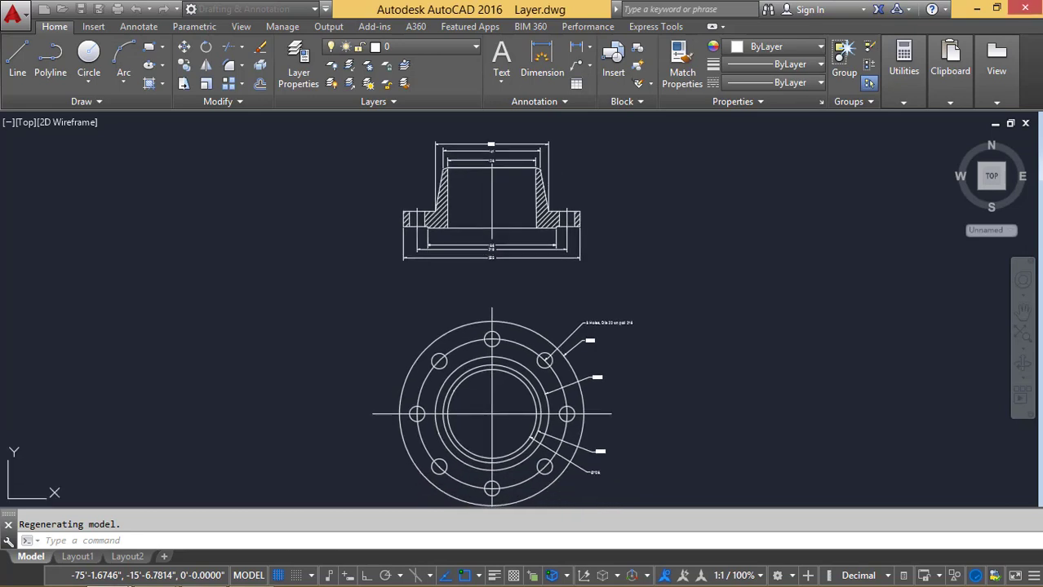
mouse_move(625, 337)
middle_mouse_down()
mouse_move(570, 302)
mouse_move(498, 345)
middle_mouse_up()
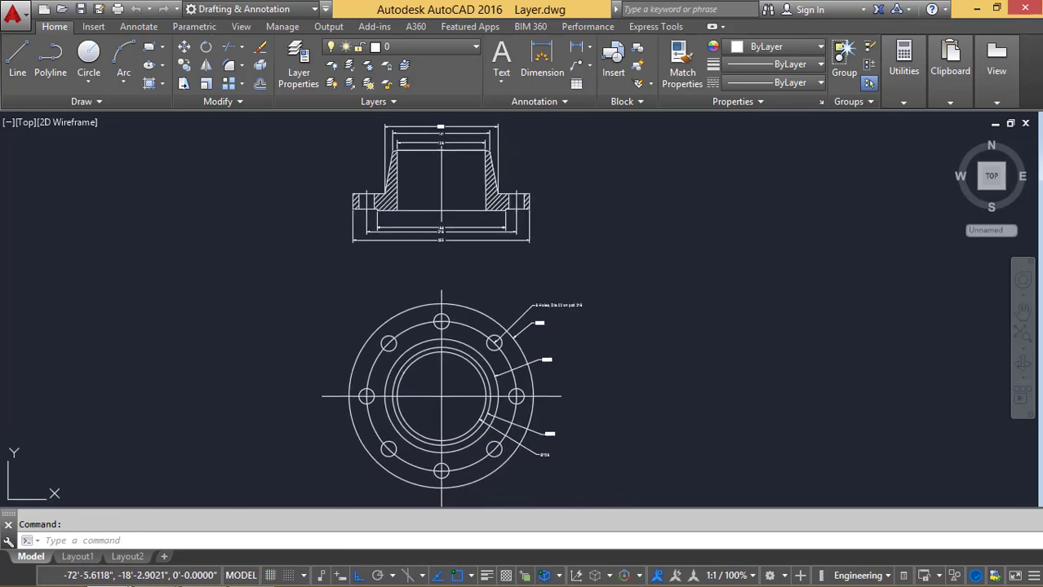
middle_click_drag(379, 199, 380, 212)
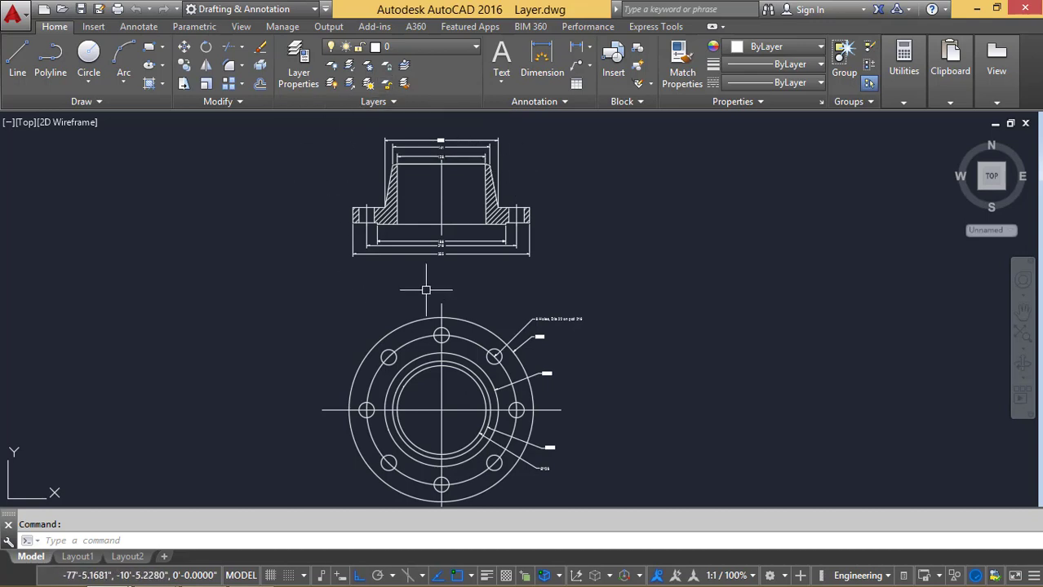
scroll(393, 408, "up", 2)
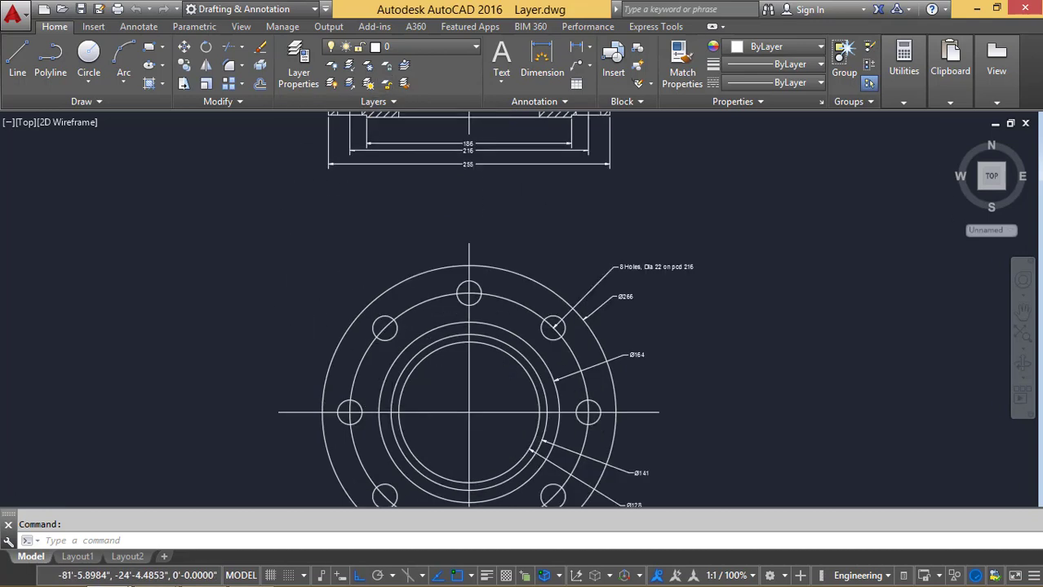
scroll(408, 384, "up", 1)
scroll(407, 385, "down", 3)
middle_click_drag(459, 358, 415, 372)
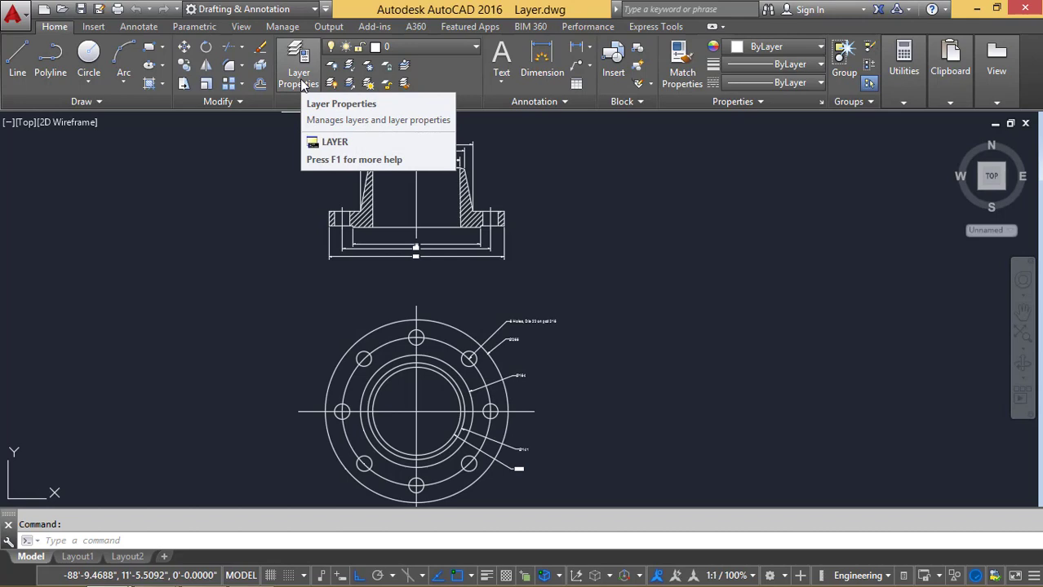
Open the layer manager with the LA command and create a new layer named Centre line
left_click(157, 541)
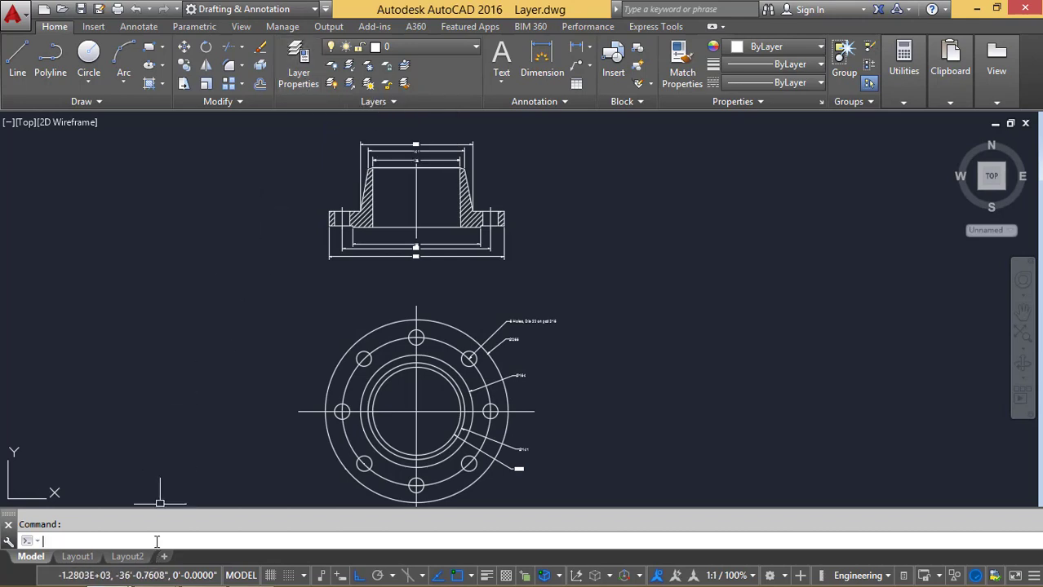
type("1")
type("a")
key("Return")
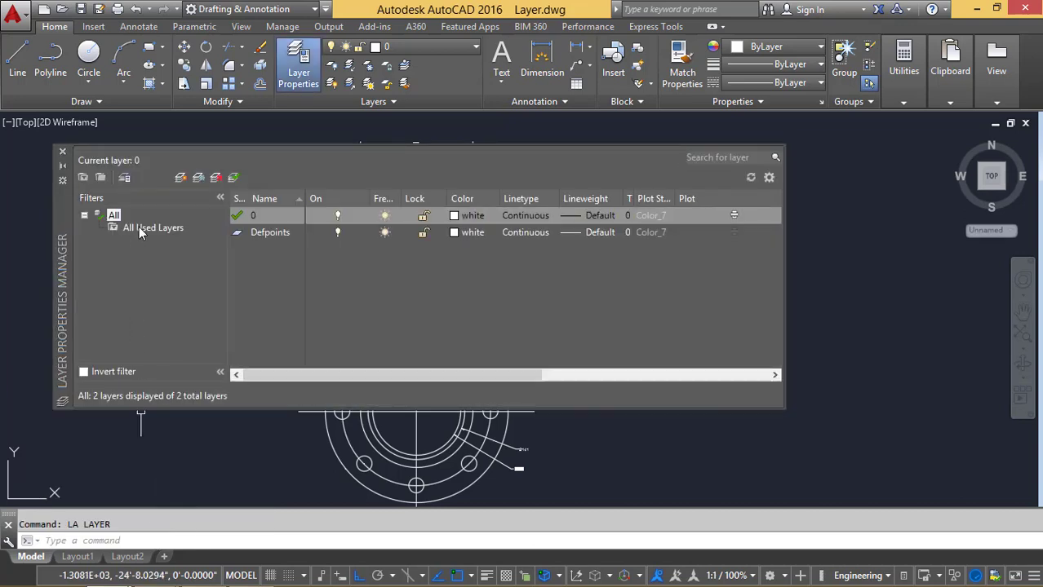
left_click(181, 178)
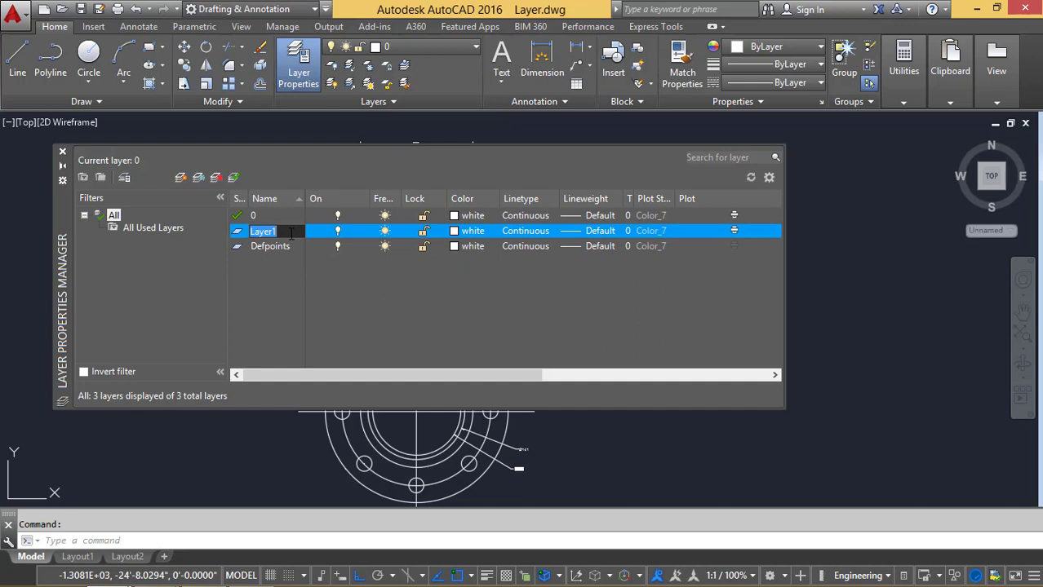
key("BackSpace")
type("Centre line")
key("Return")
Set the Centre line layer's color to green
left_click(453, 231)
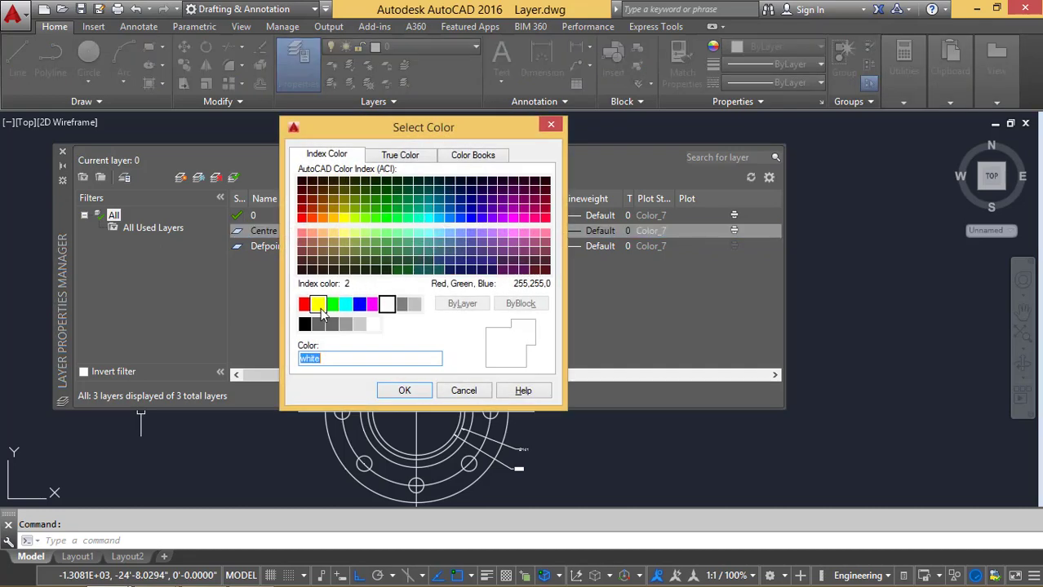
left_click(333, 304)
left_click(397, 390)
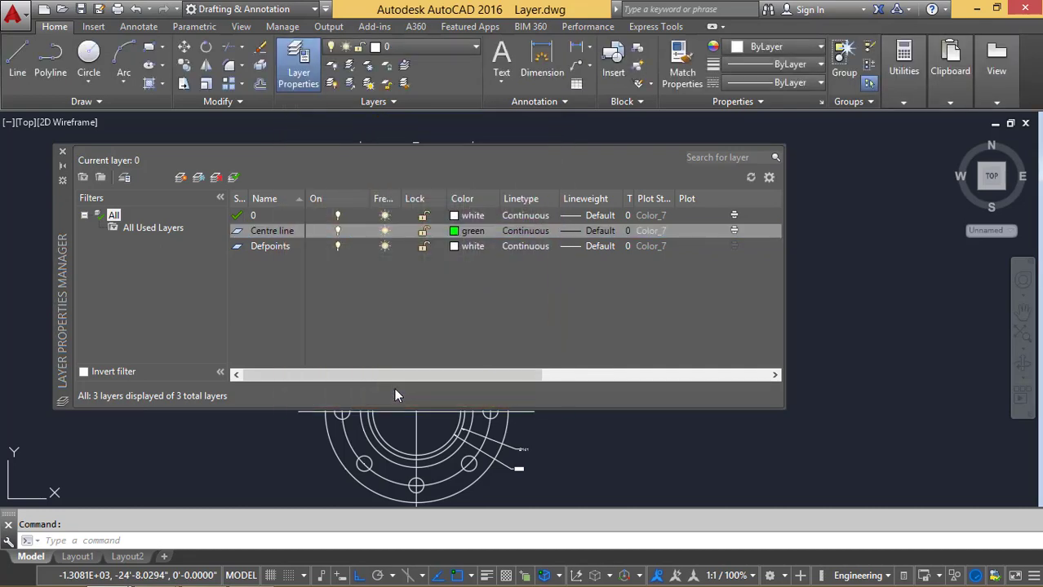
Load the CENTER linetype from acad.lin and assign it to the Centre line layer
left_click(520, 231)
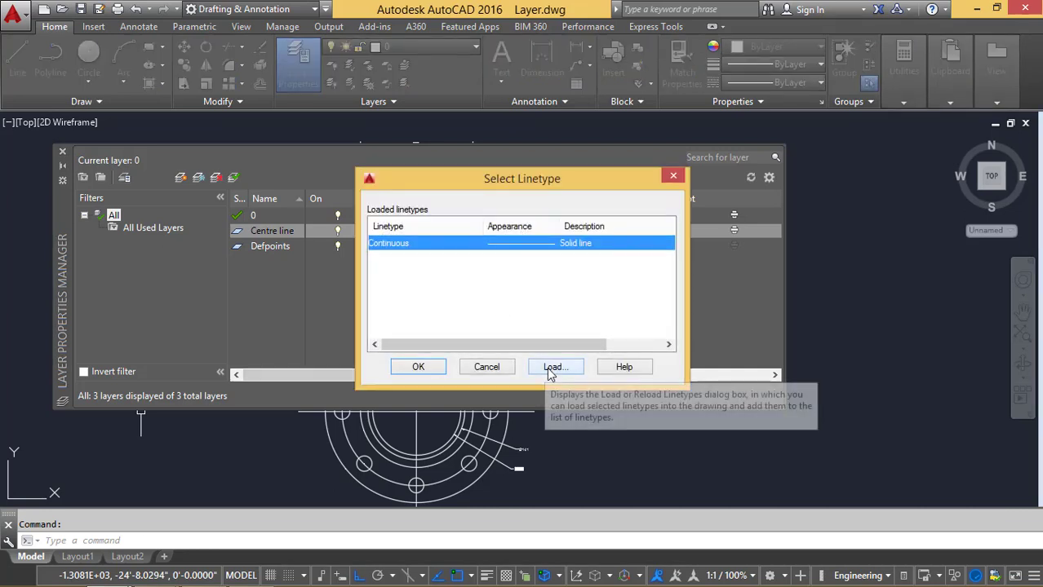
left_click(548, 369)
left_click(424, 276)
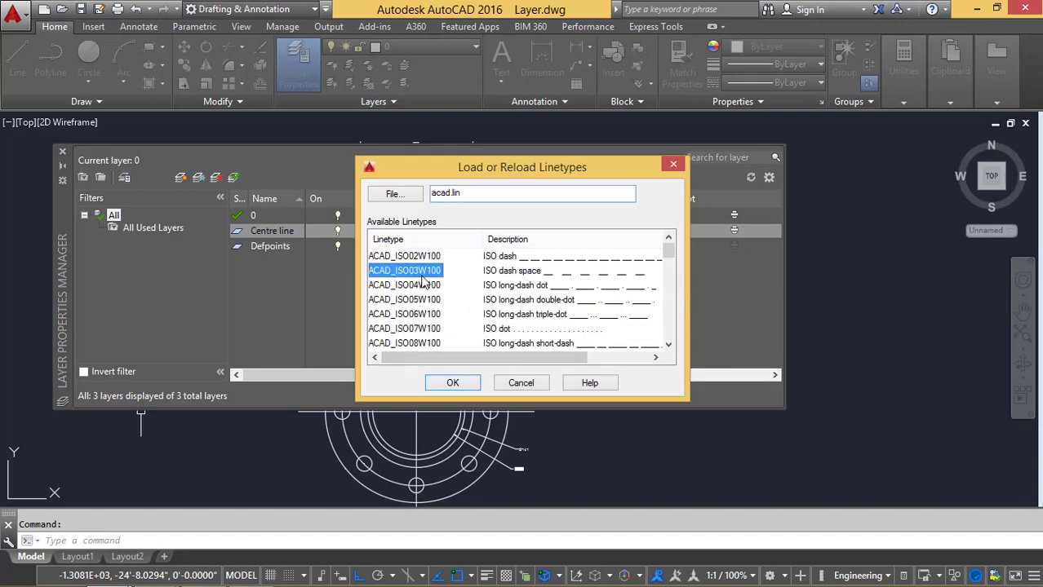
scroll(425, 279, "down", 2)
scroll(423, 280, "down", 2)
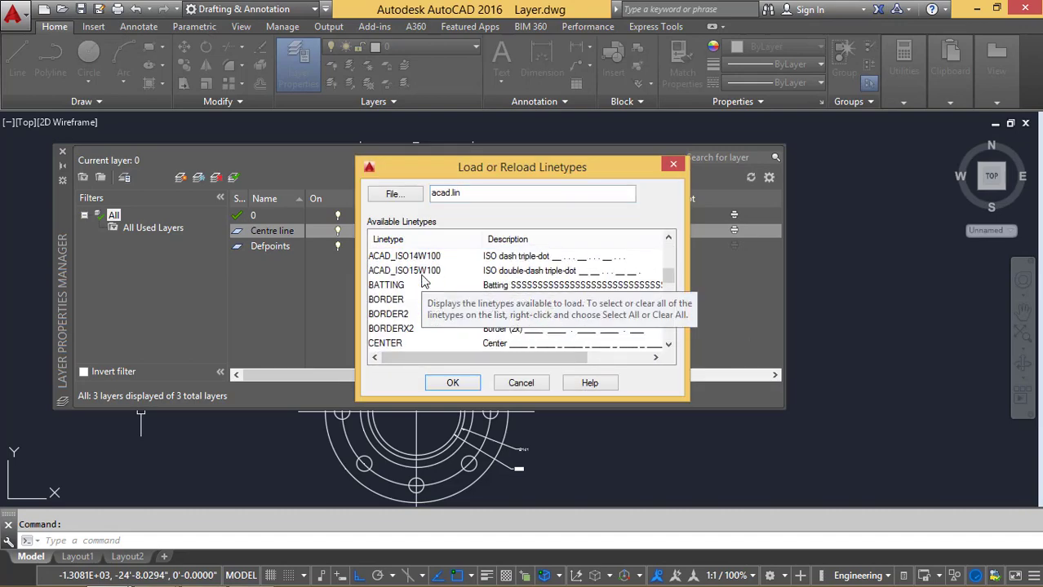
left_click(390, 343)
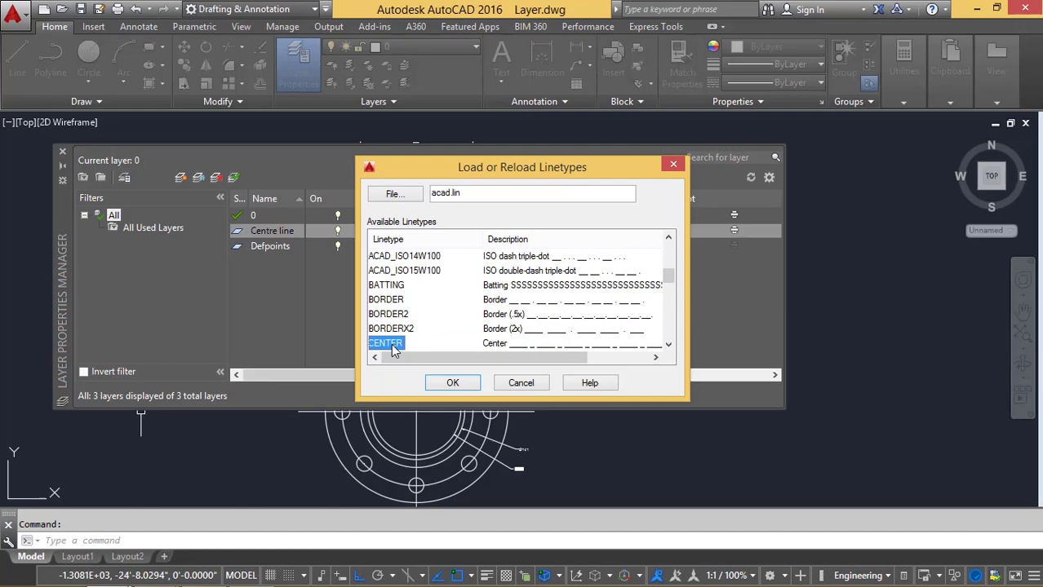
left_click(462, 382)
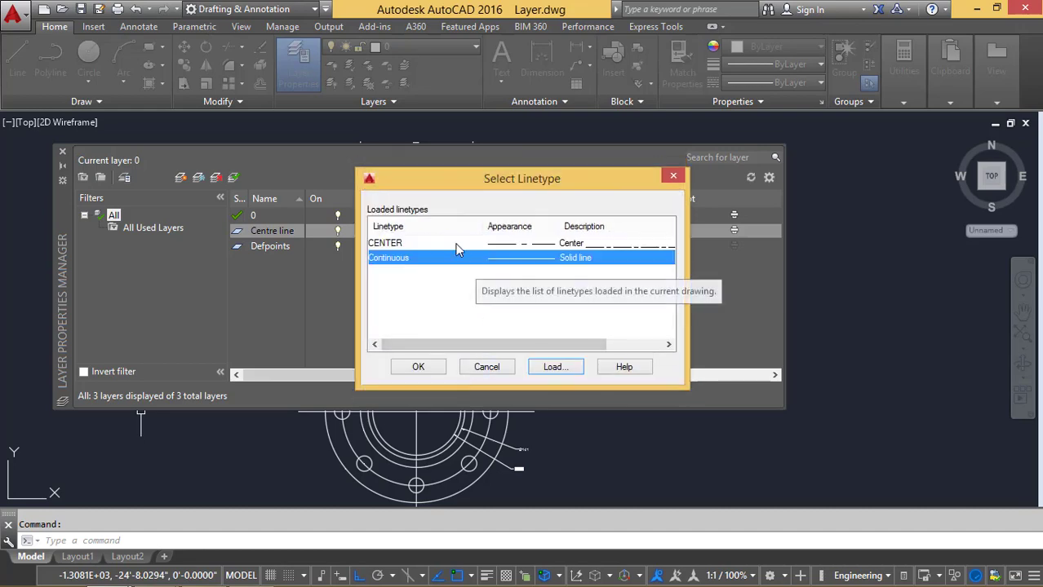
key("Up")
left_click(436, 368)
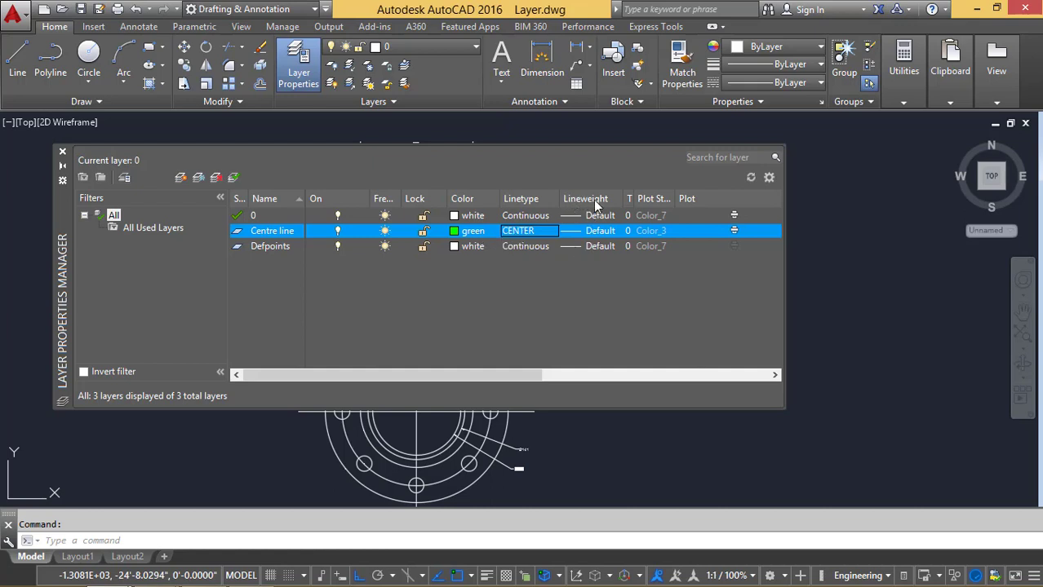
Set the Centre line layer's lineweight to 0.30 mm
left_click(592, 234)
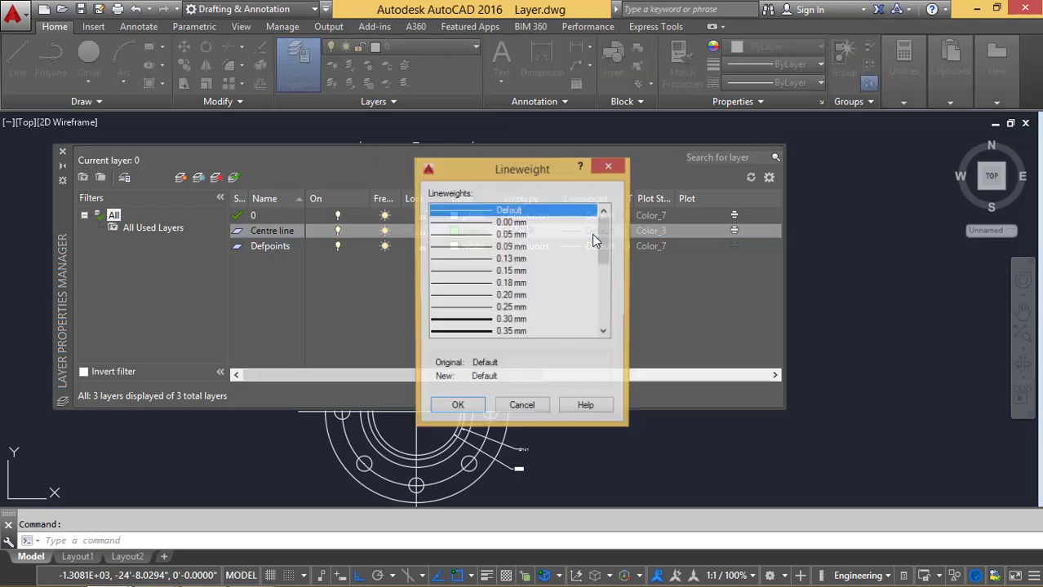
left_click(511, 321)
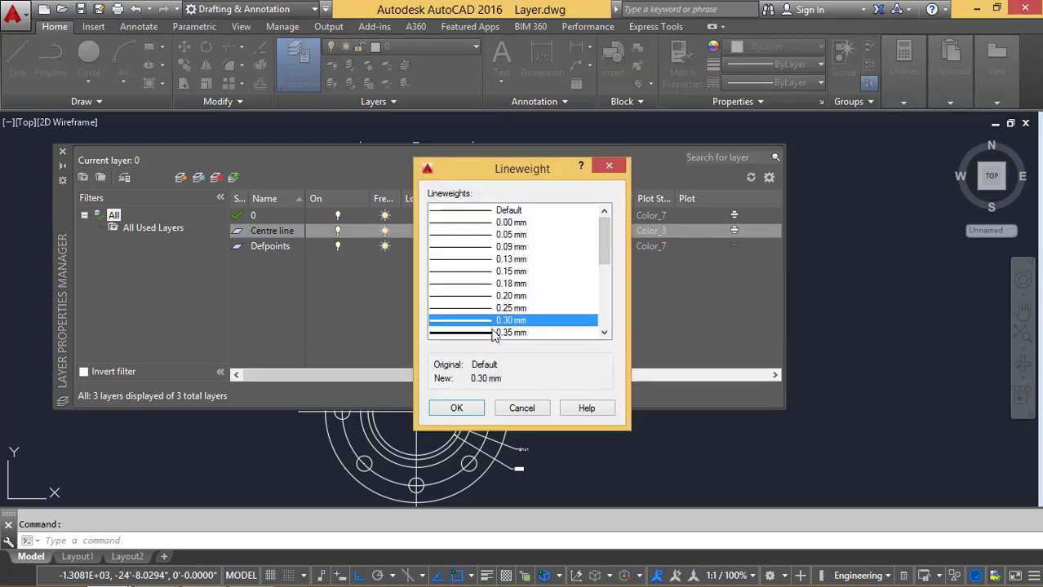
left_click(458, 409)
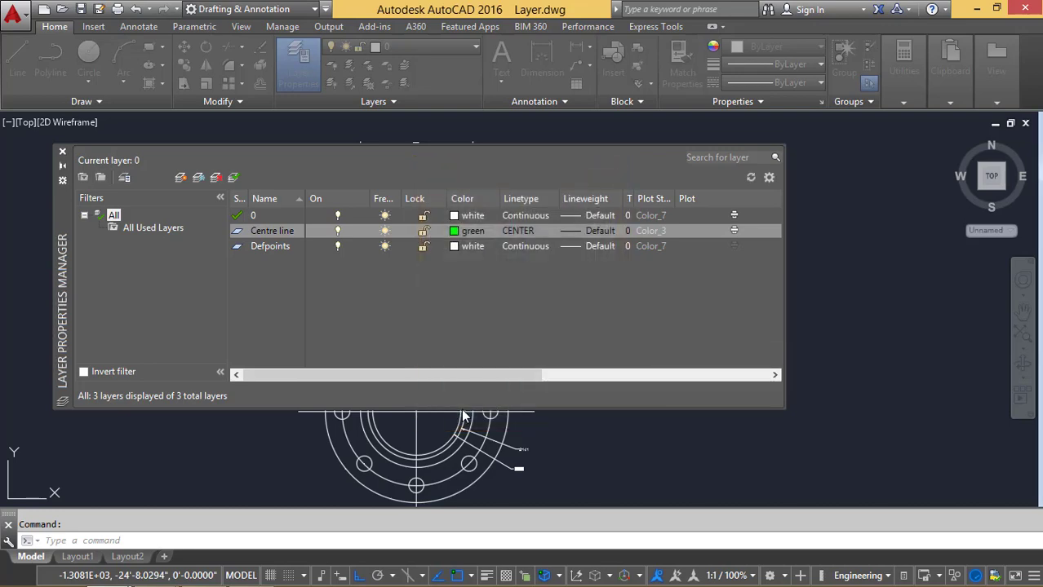
Discard a new layer that inherits the Centre line settings and create a fresh layer named Visible line
left_click(180, 179)
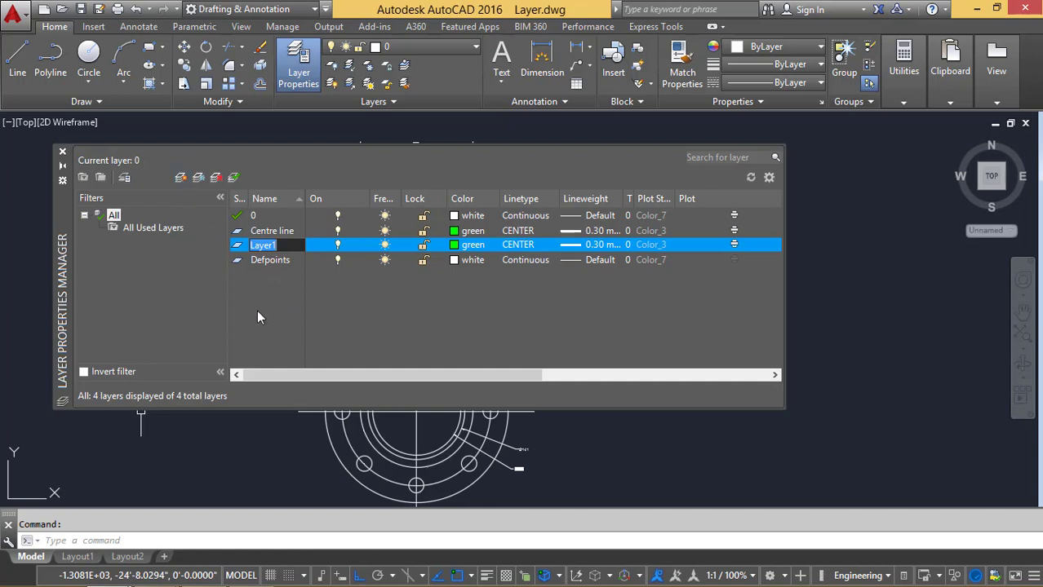
left_click(215, 177)
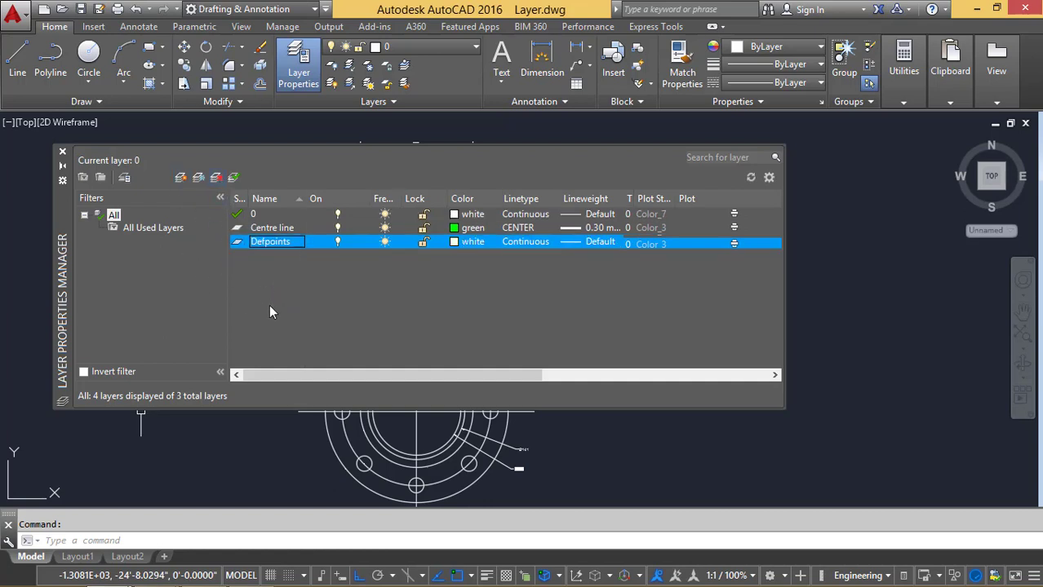
left_click(185, 183)
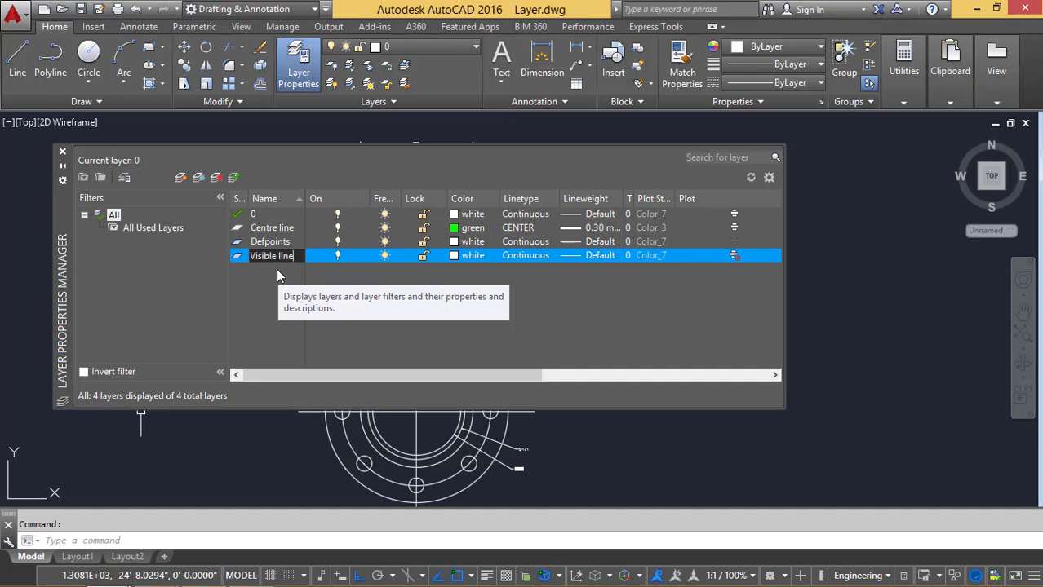
Set the Visible line layer's color to index color 230
left_click(456, 258)
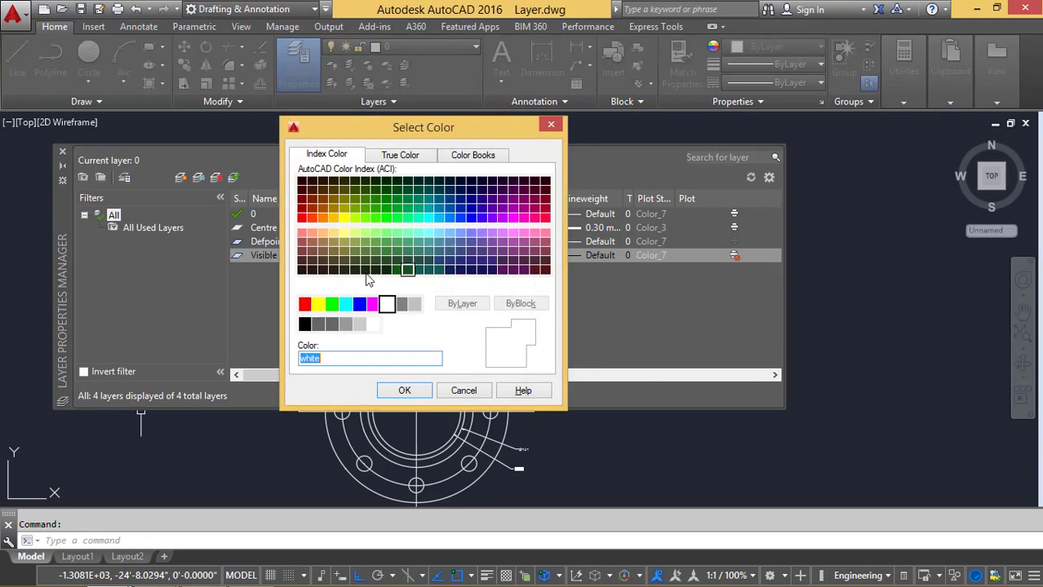
left_click(302, 235)
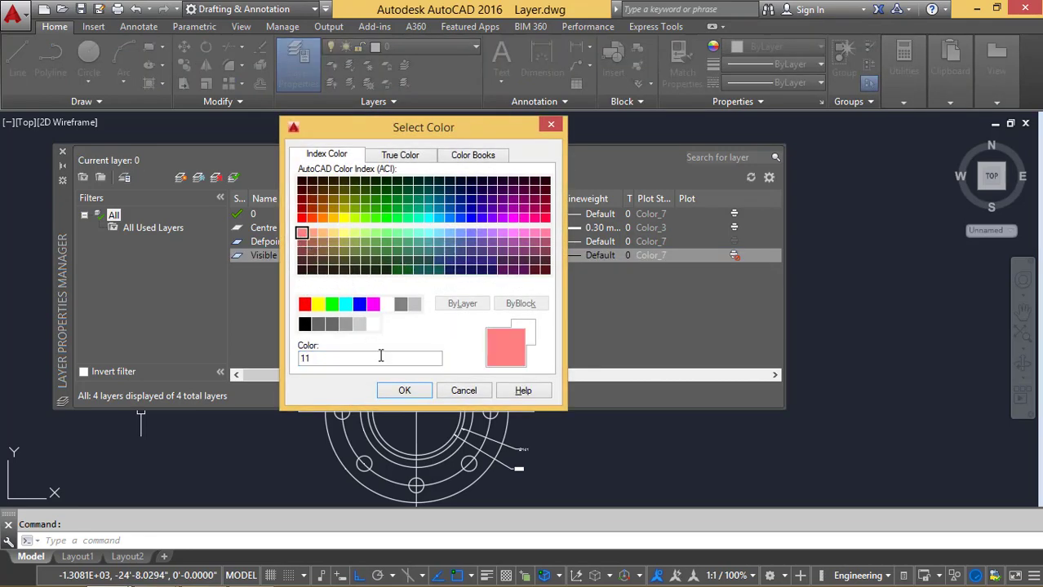
left_click(513, 217)
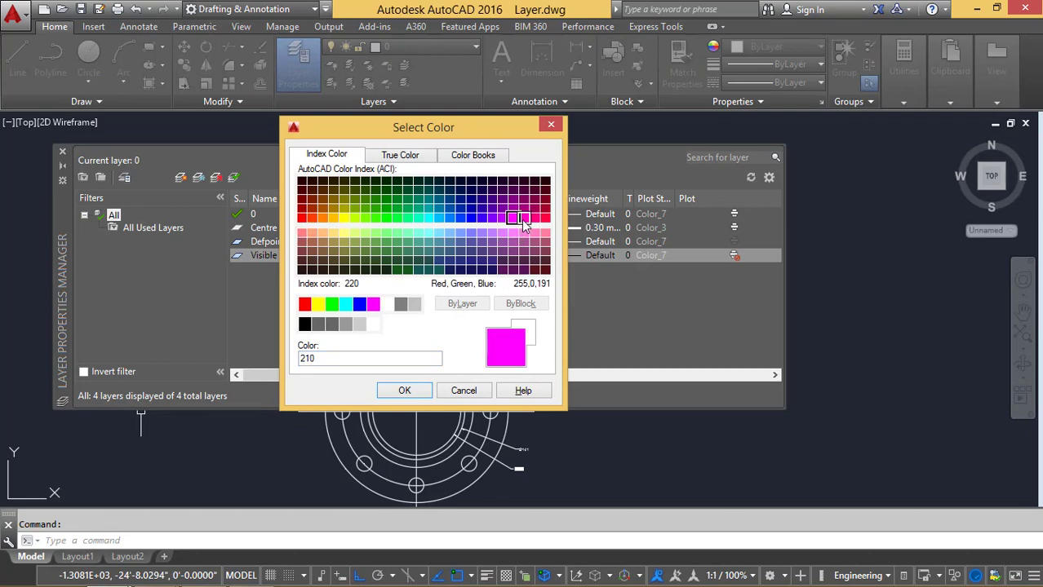
left_click(523, 217)
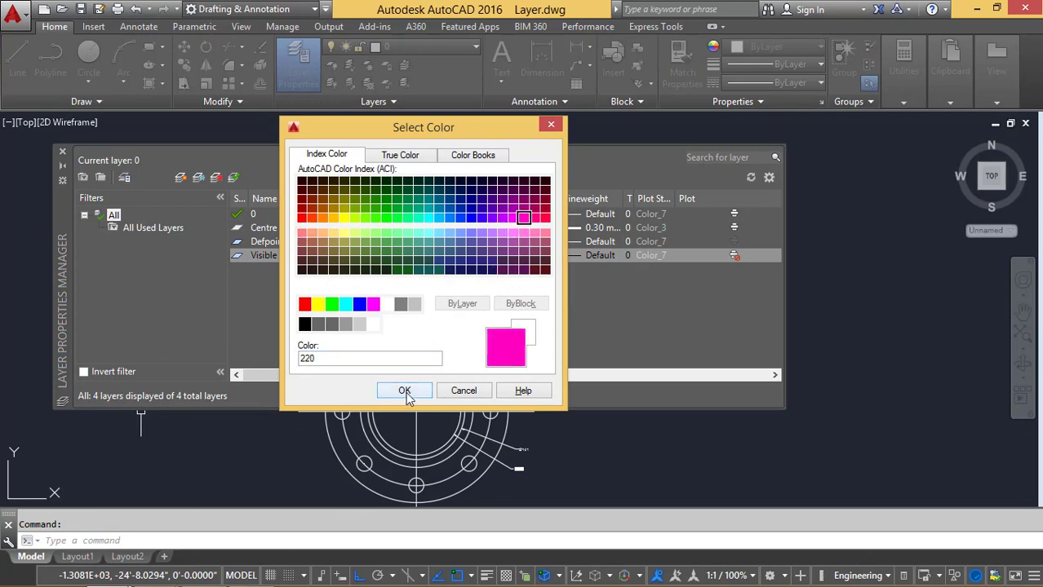
left_click(534, 217)
left_click(403, 390)
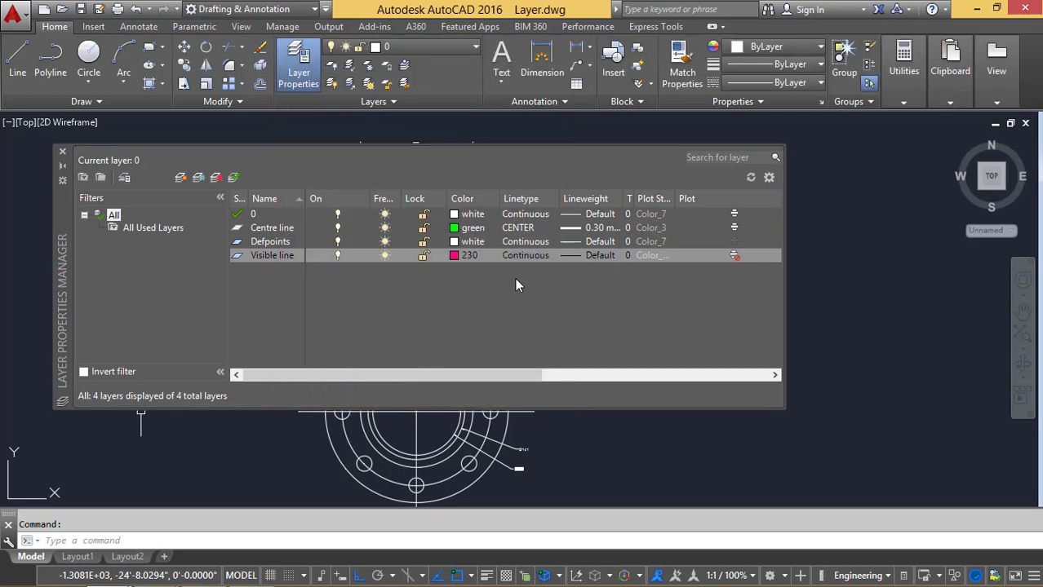
Create another layer named Hatch
left_click(180, 181)
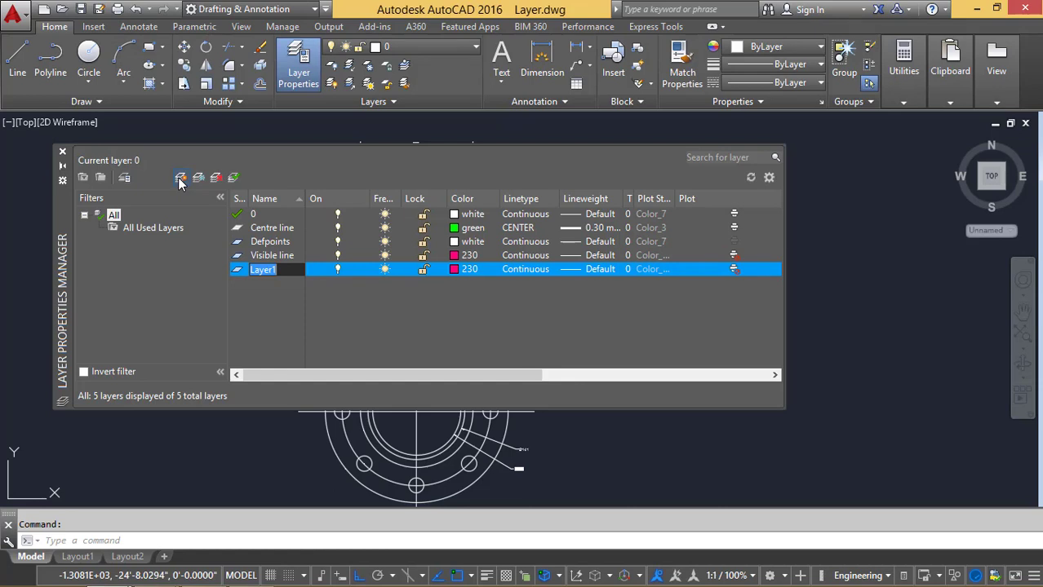
key("BackSpace")
type("h")
type("H")
type("atch")
left_click(282, 269)
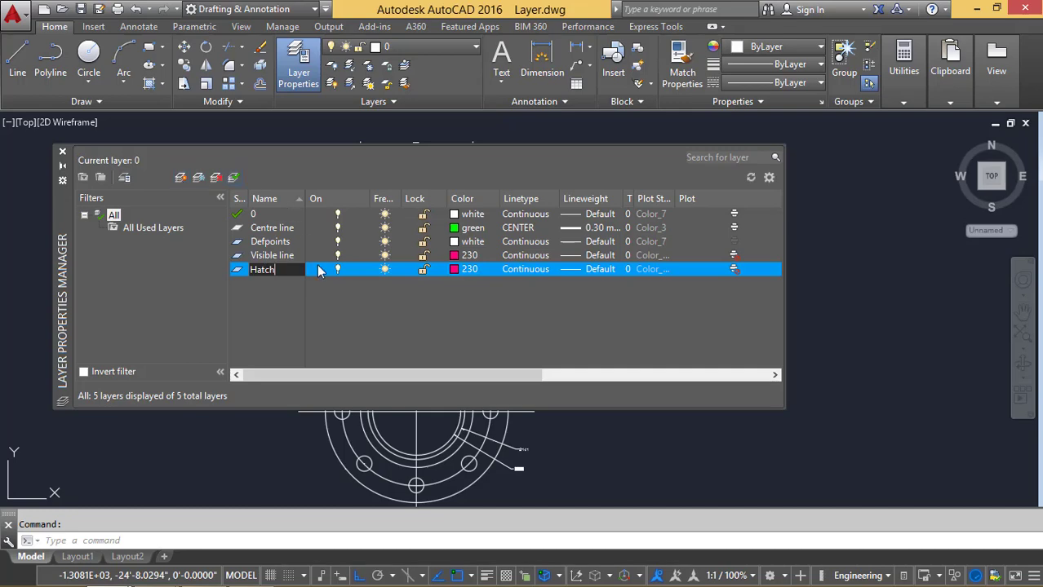
Set the Hatch layer's color to yellow
left_click(454, 274)
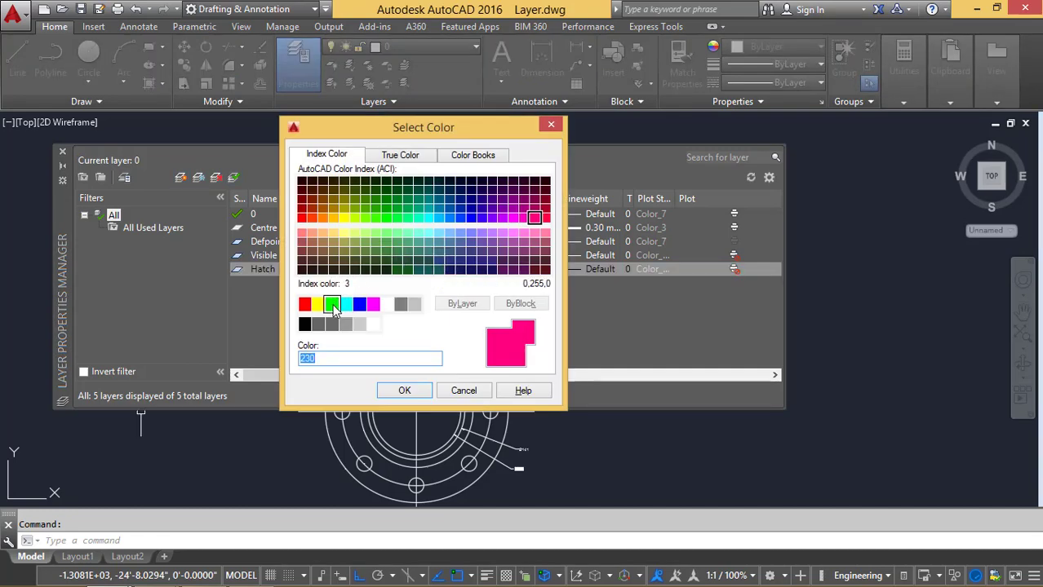
left_click(318, 305)
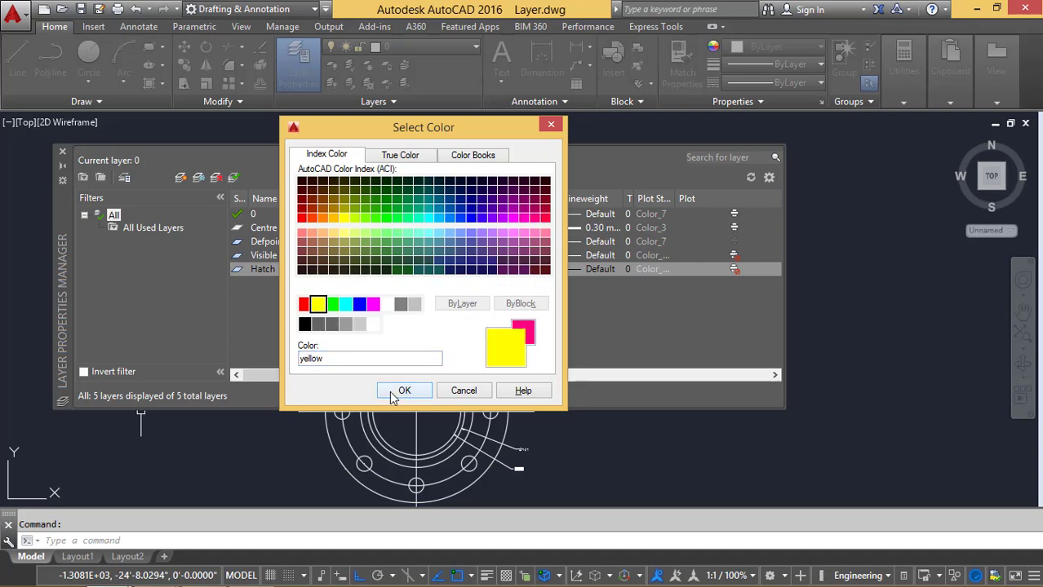
left_click(393, 395)
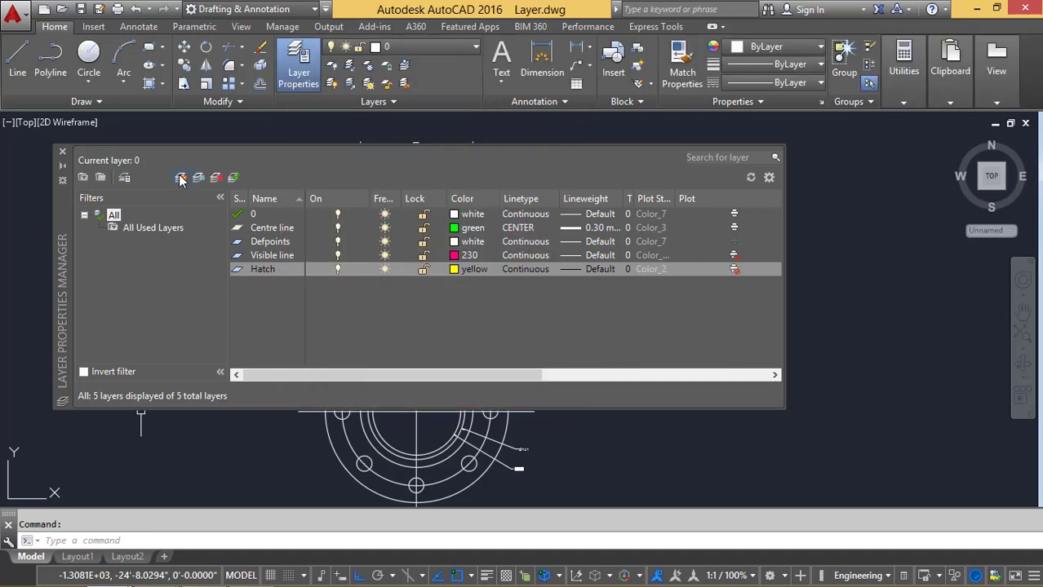
Create a layer named Dashed lines and set its color to red
left_click(180, 178)
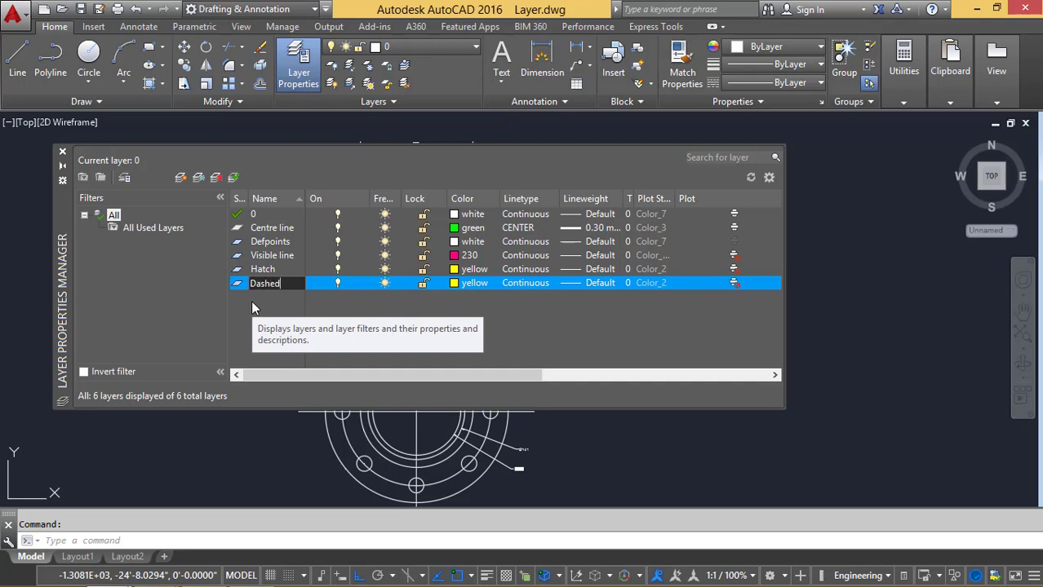
type("lines")
key("Return")
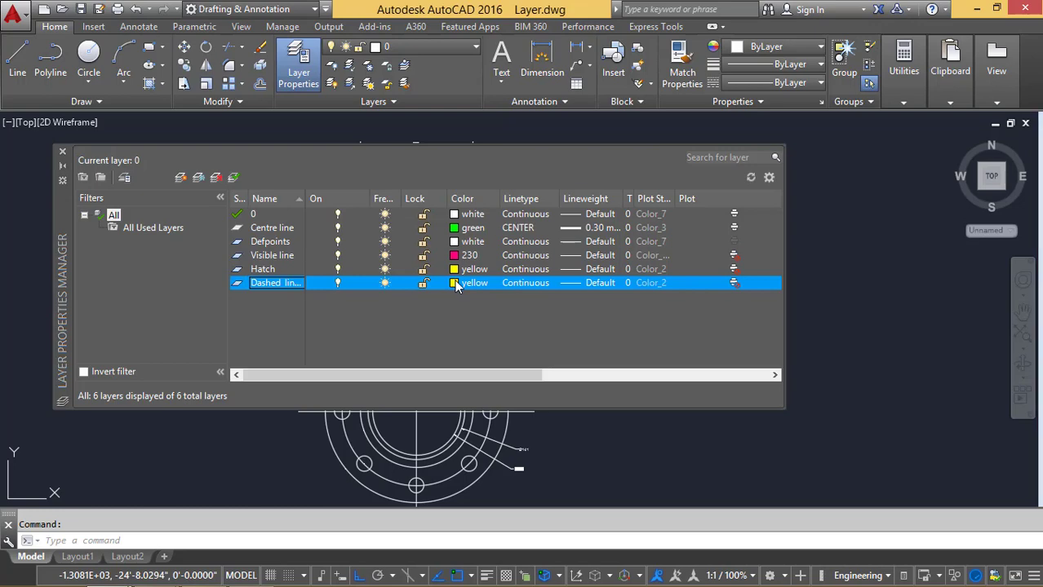
left_click(454, 283)
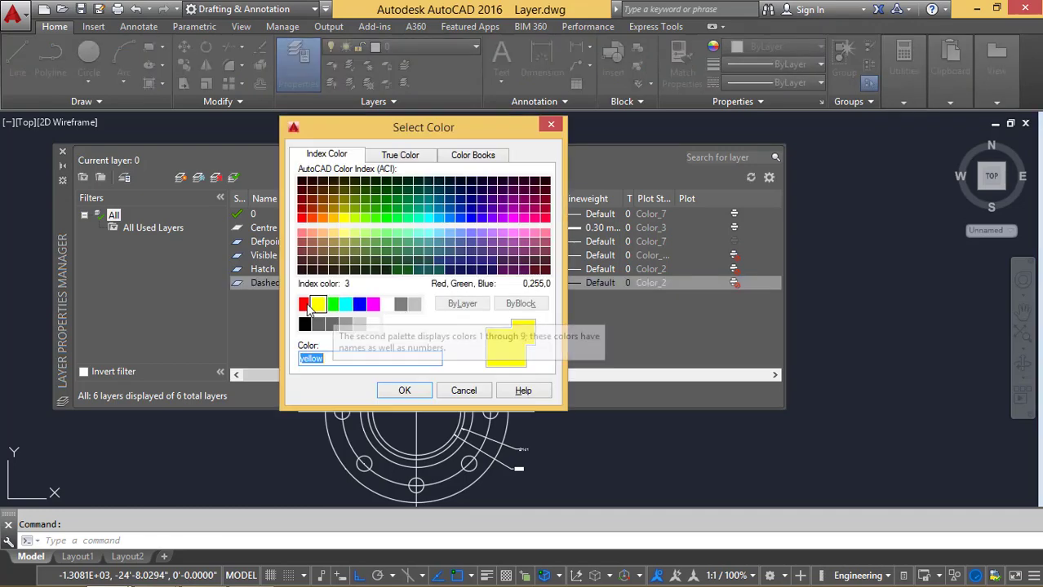
left_click(303, 304)
left_click(393, 391)
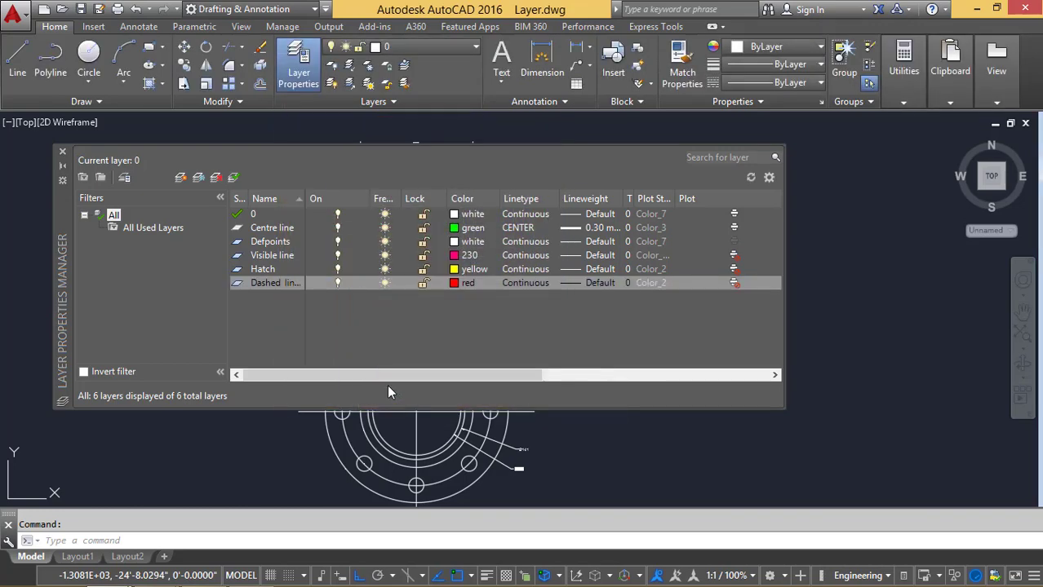
Create a layer named Hidden lines and set its color to cyan
left_click(181, 177)
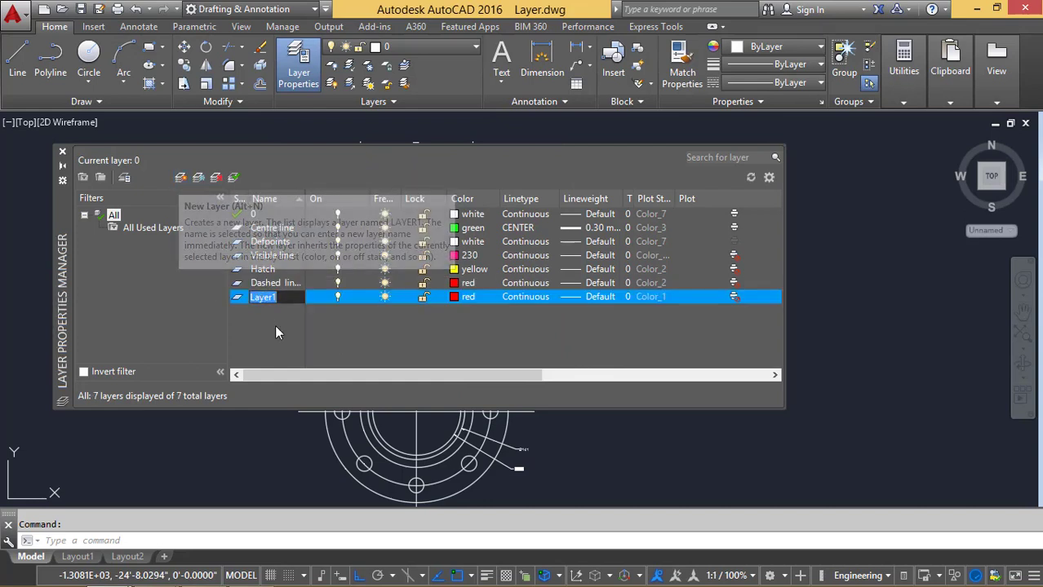
key("BackSpace")
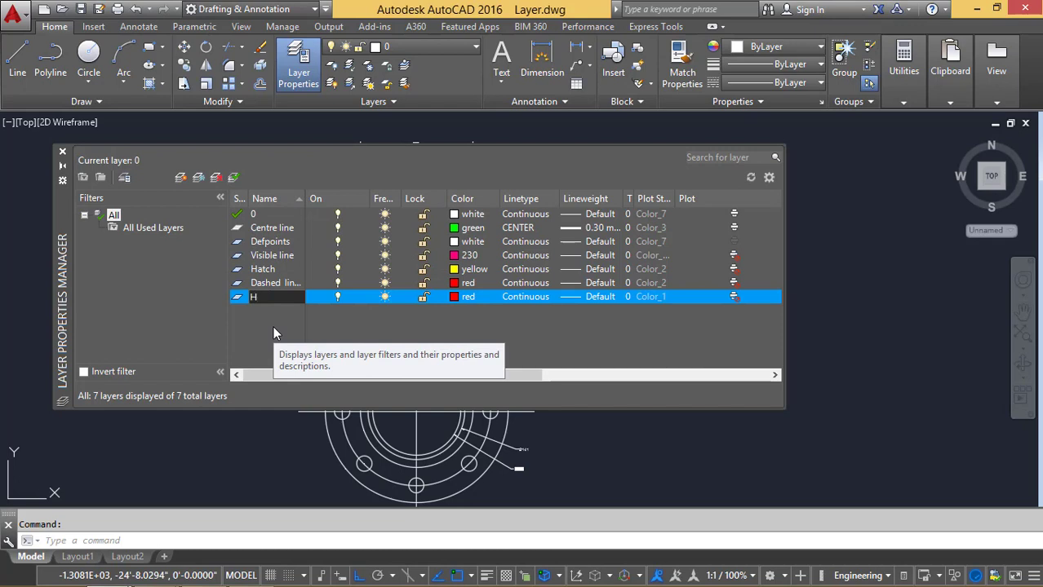
type("Hidden lines")
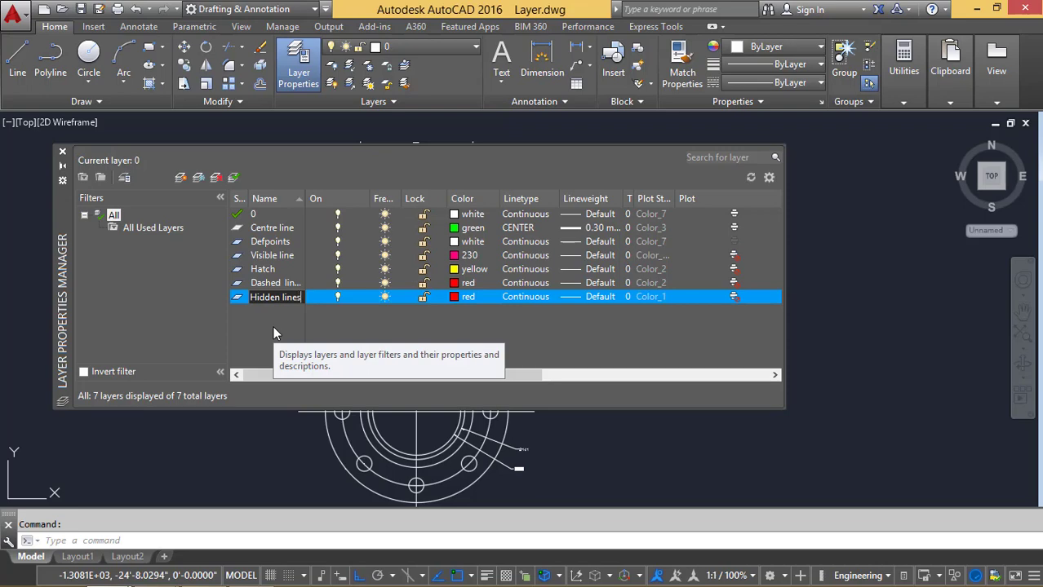
key("Return")
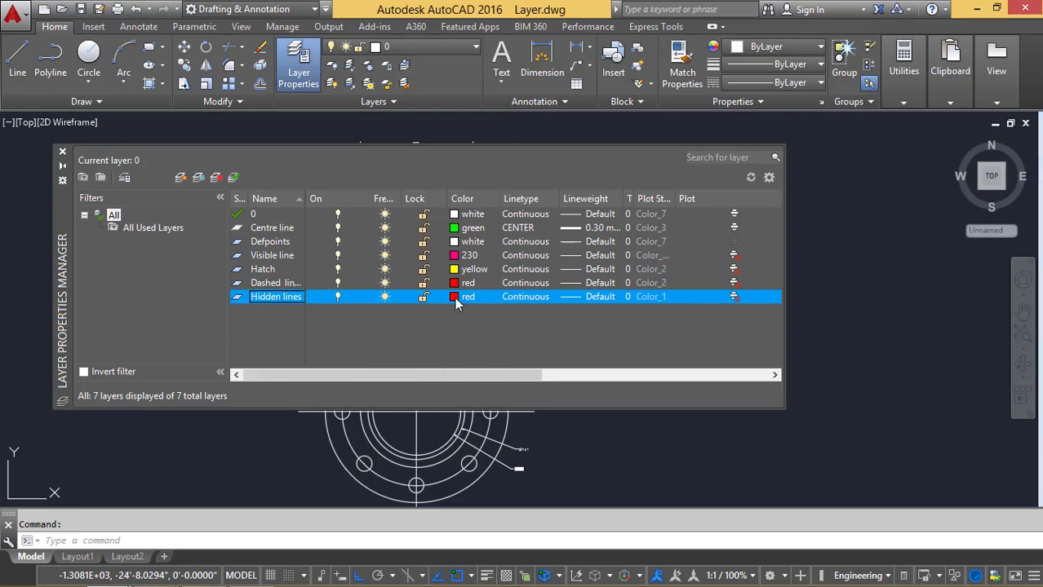
left_click(456, 299)
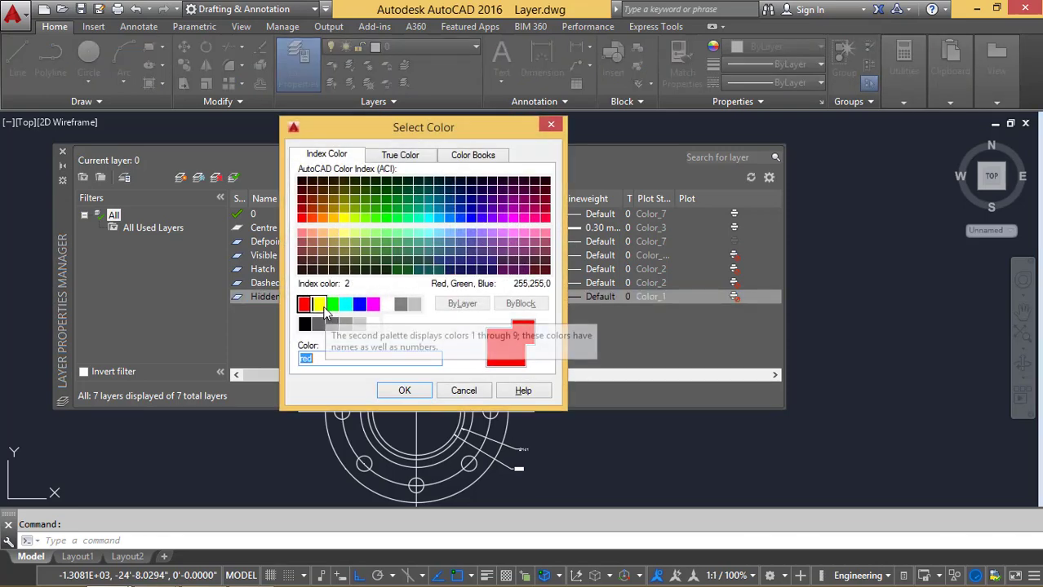
left_click(346, 304)
left_click(404, 390)
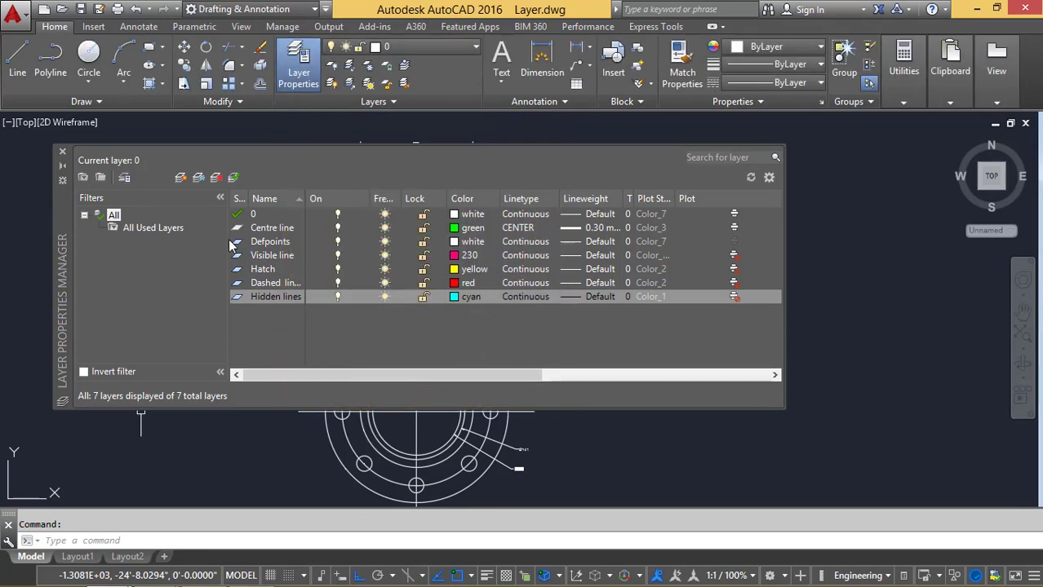
Add two extra layers that inherit the Hidden lines settings and delete both of them
left_click(181, 185)
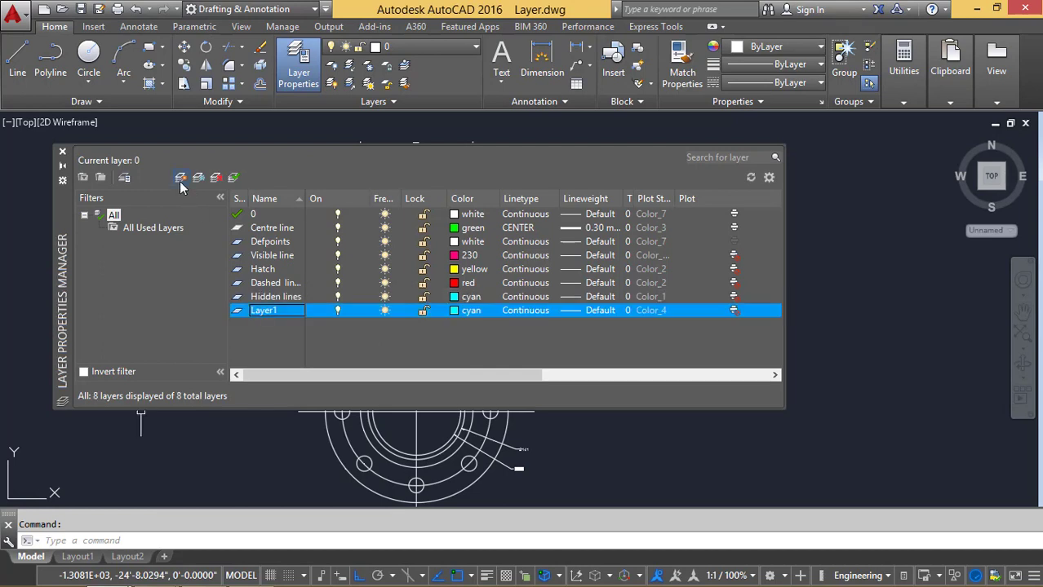
left_click(181, 184)
left_click(272, 330)
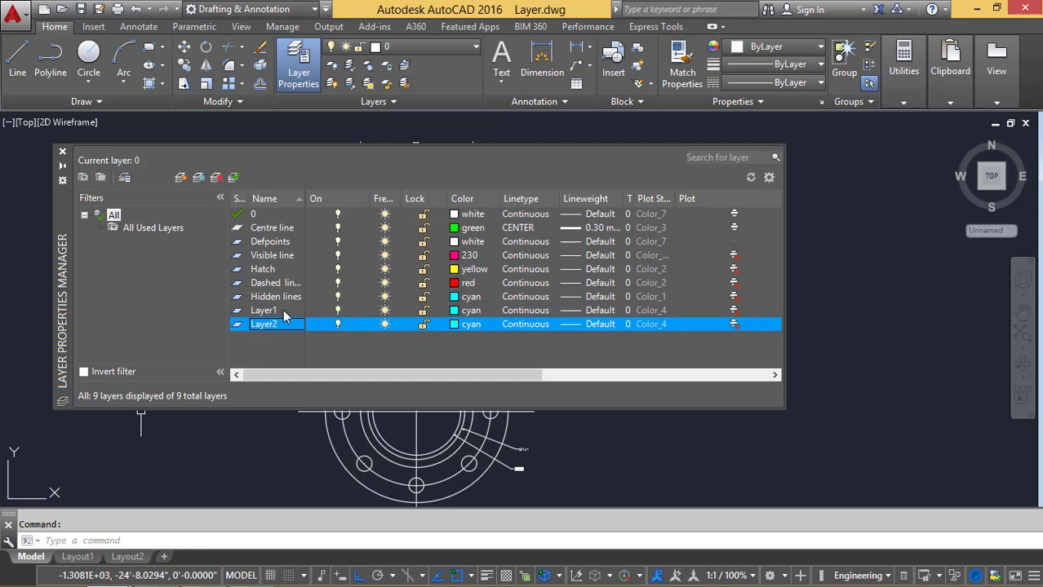
left_click(282, 309)
left_click(282, 323)
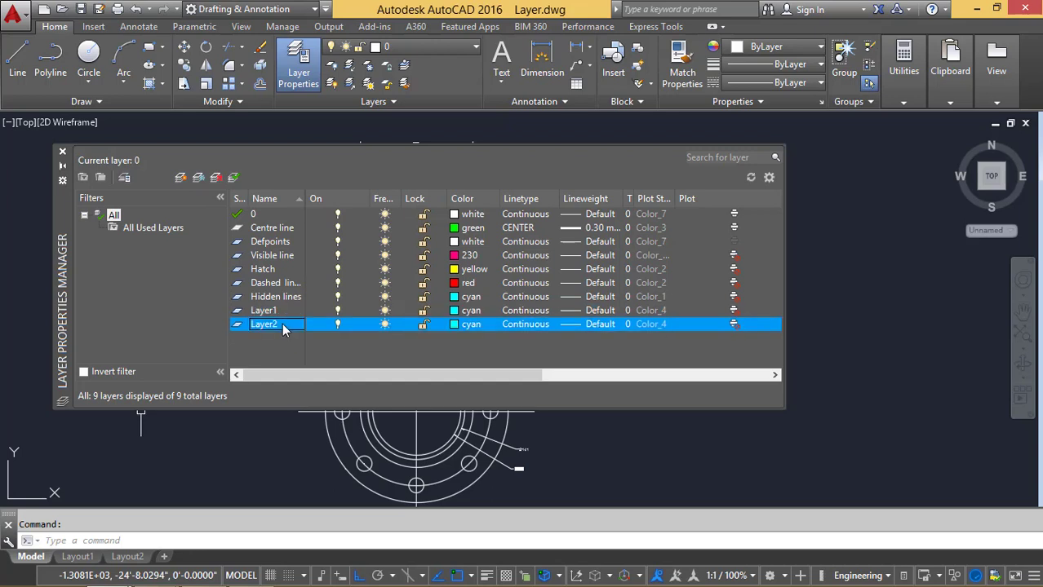
left_click(216, 179)
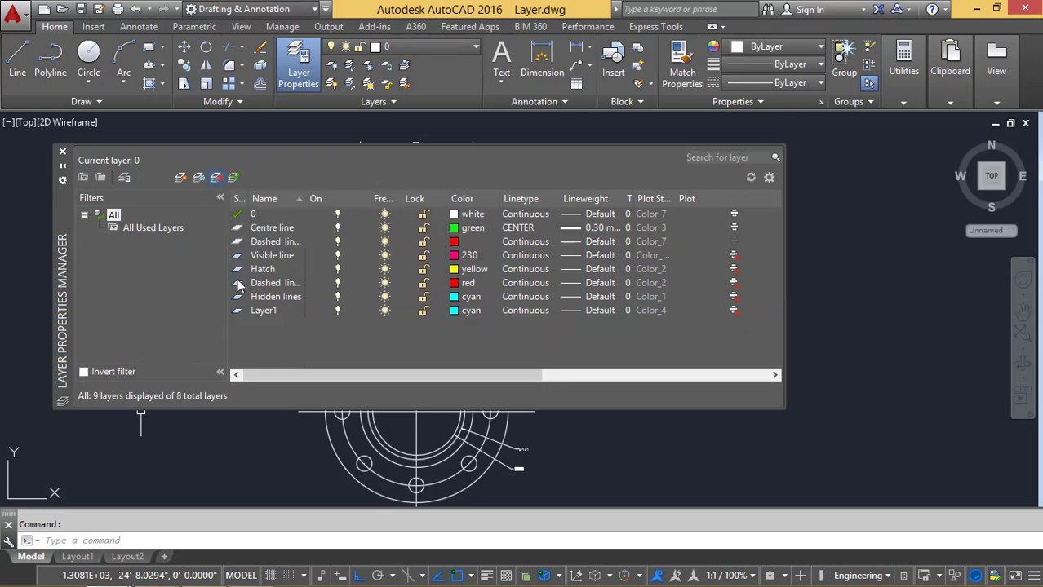
left_click(263, 297)
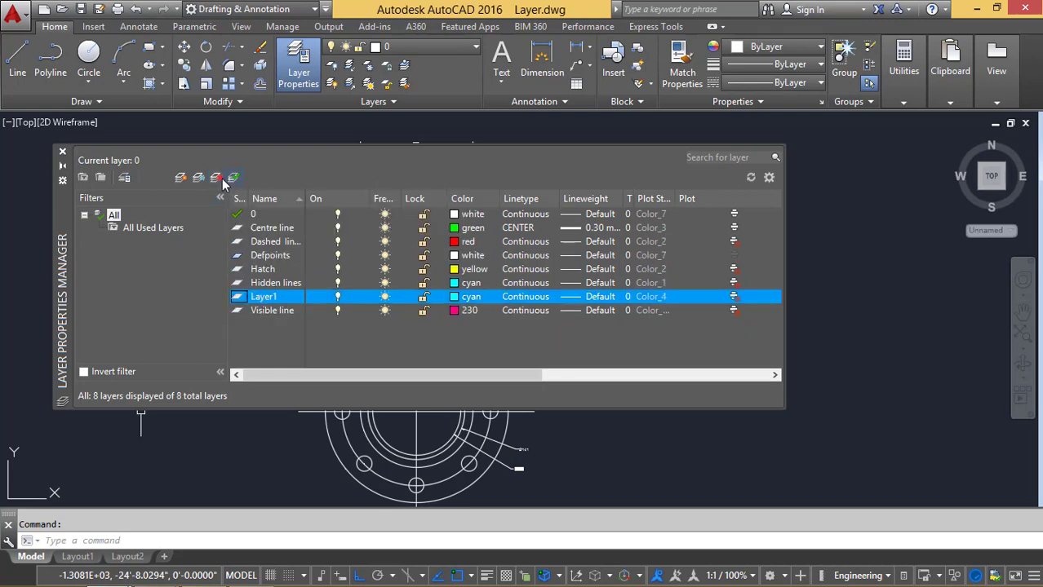
key("alt+d")
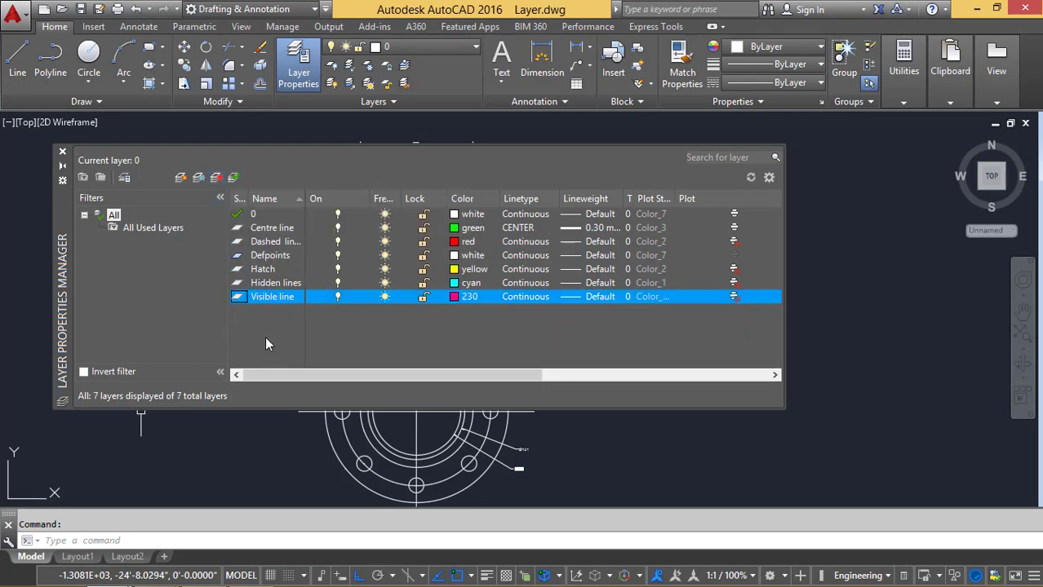
left_click(276, 270)
left_click(274, 242)
left_click(275, 230)
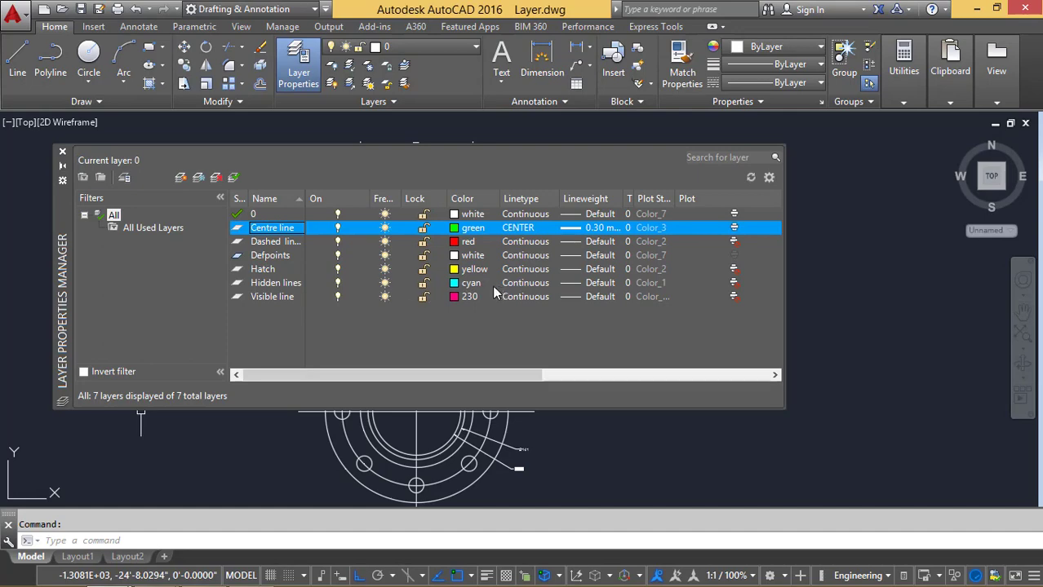
Load the HIDDEN linetype from acad.lin while choosing a linetype for the Hidden lines layer
left_click(522, 283)
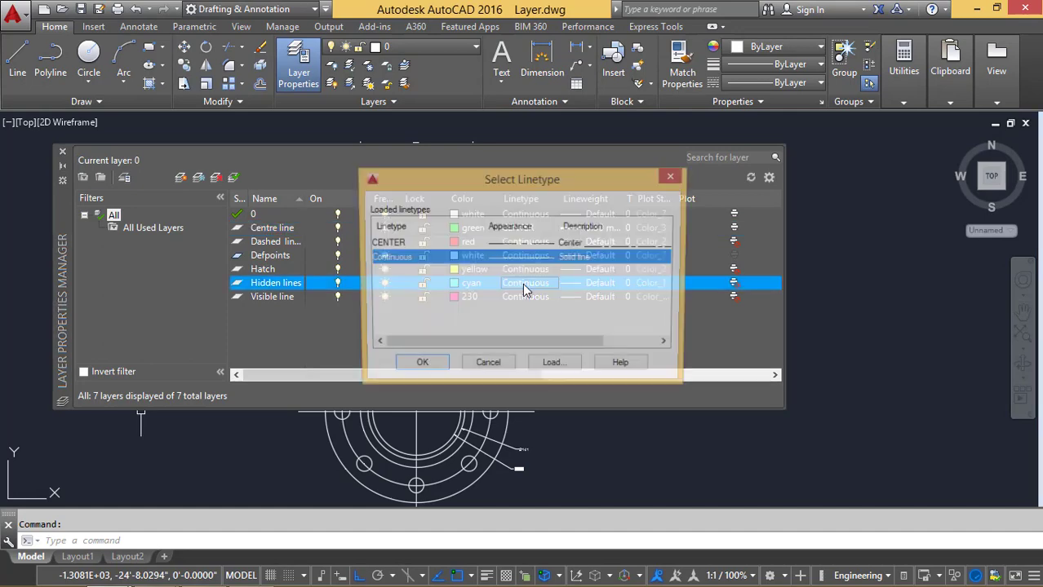
left_click(554, 368)
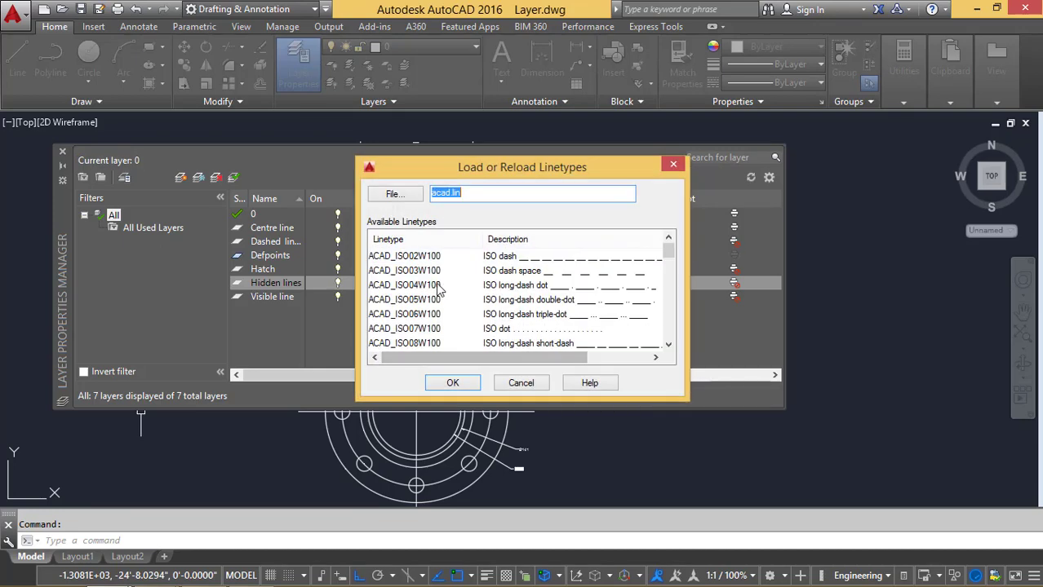
left_click(438, 285)
key("h")
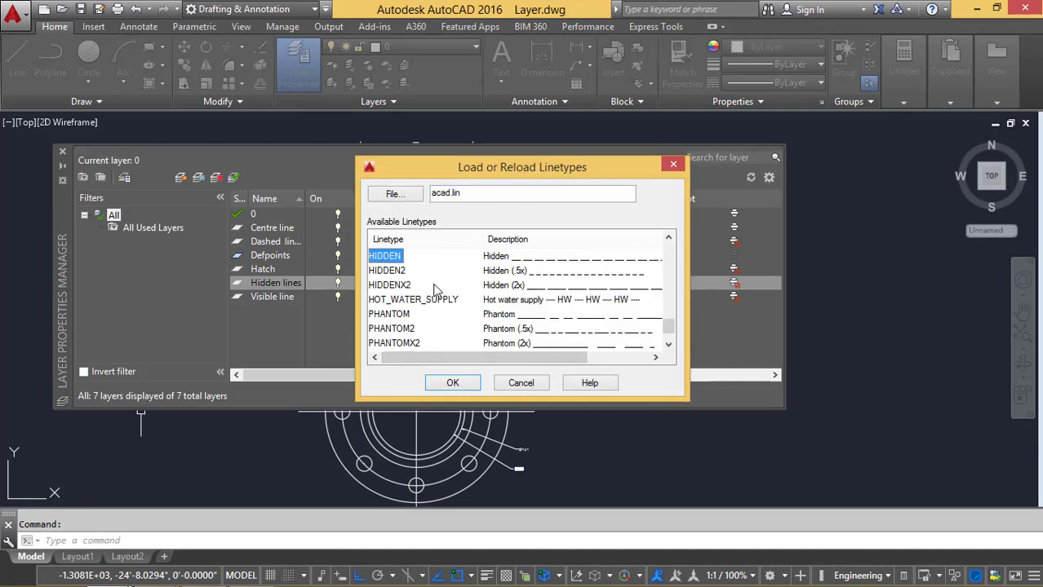
left_click(453, 382)
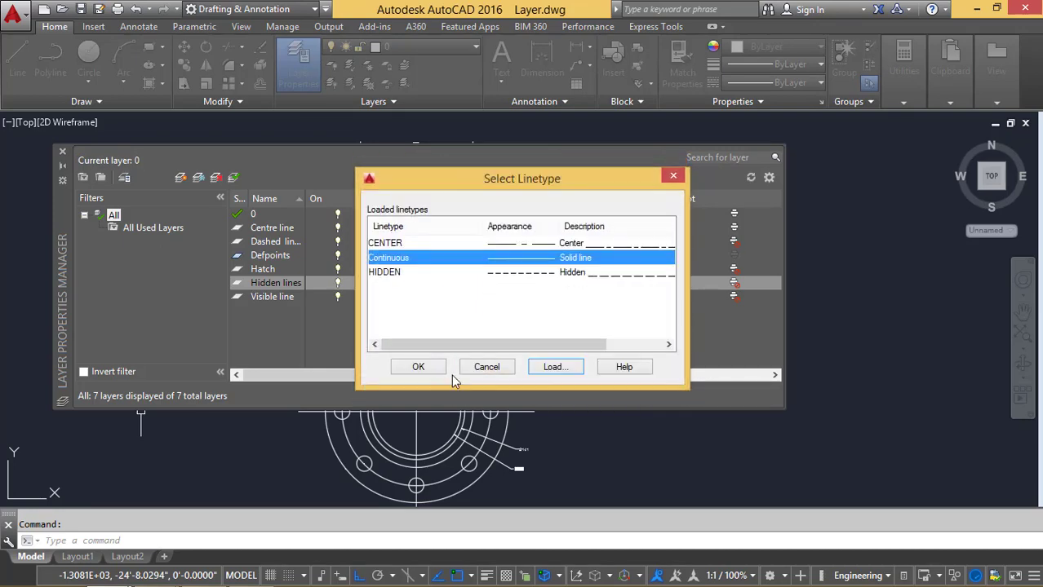
left_click(422, 369)
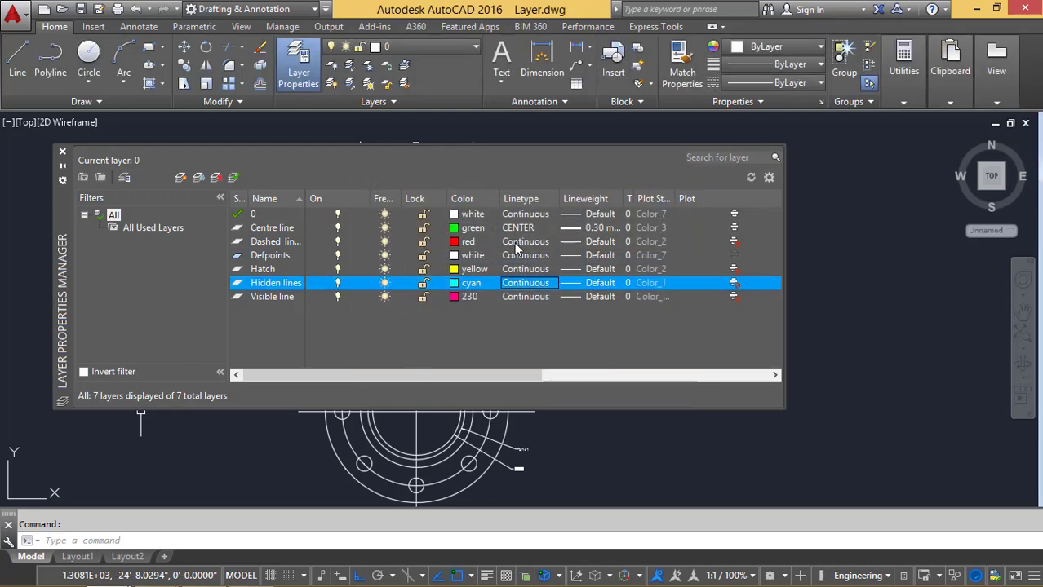
Load the DASHED linetype from acad.lin and assign it to the Dashed lines layer
left_click(516, 248)
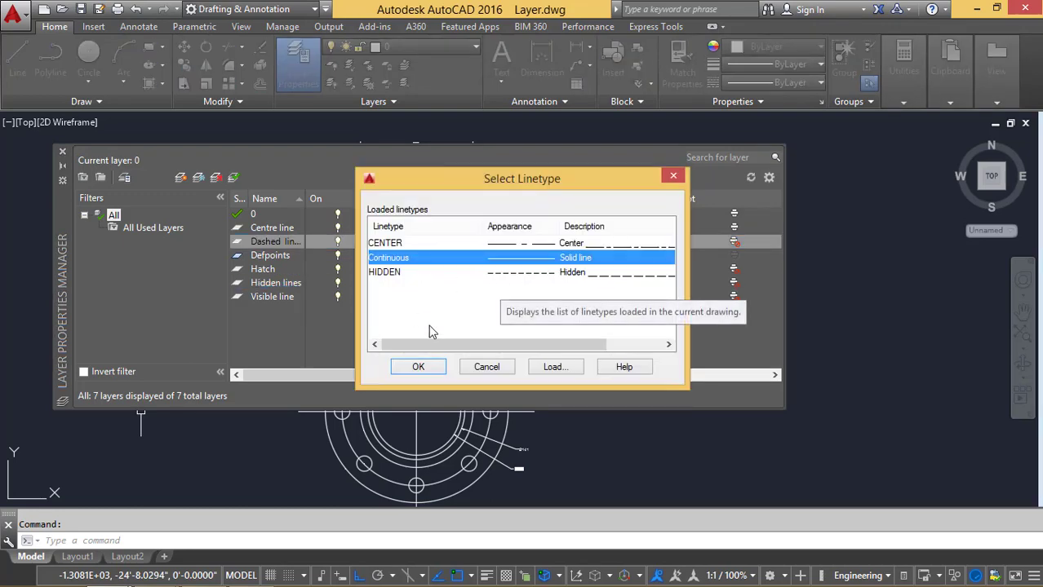
left_click(548, 368)
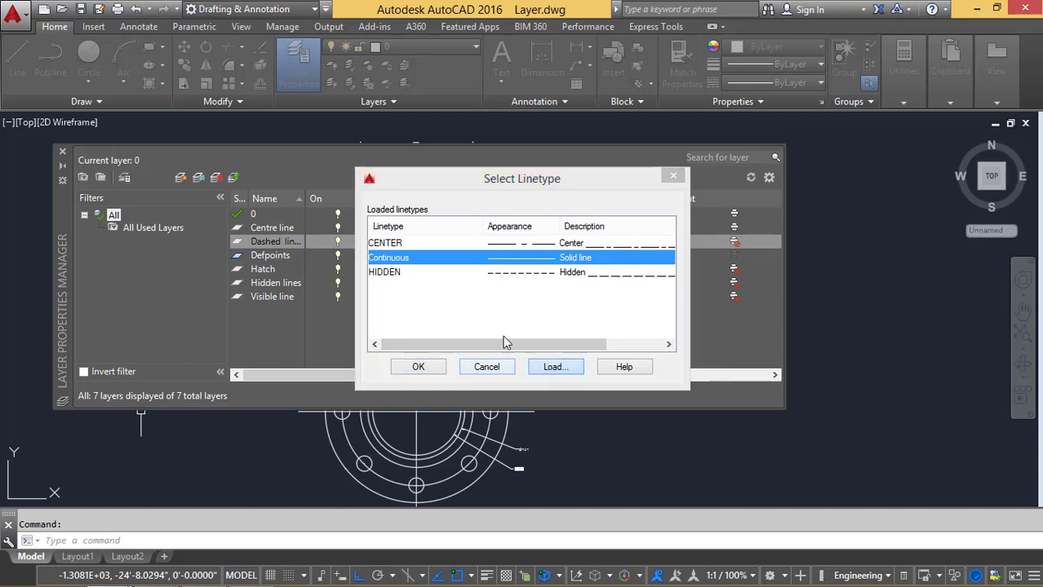
left_click(433, 315)
key("d")
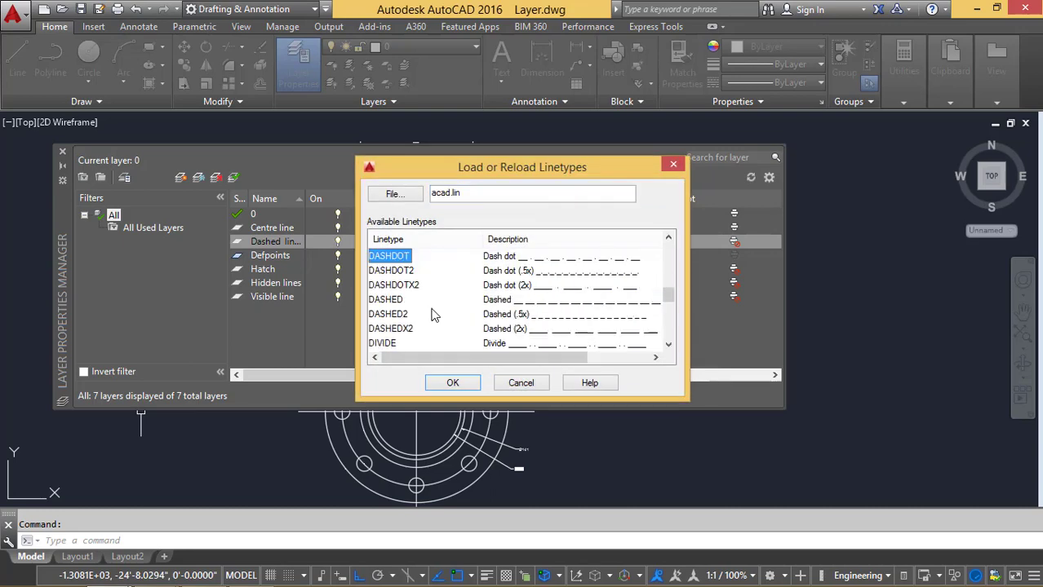
left_click(398, 302)
left_click(451, 384)
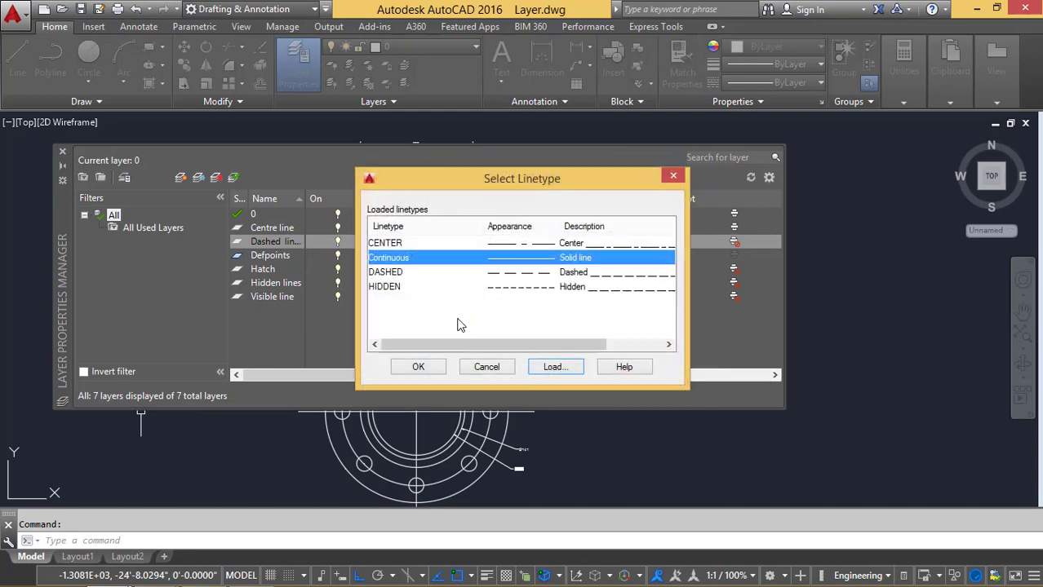
left_click(477, 274)
left_click(419, 366)
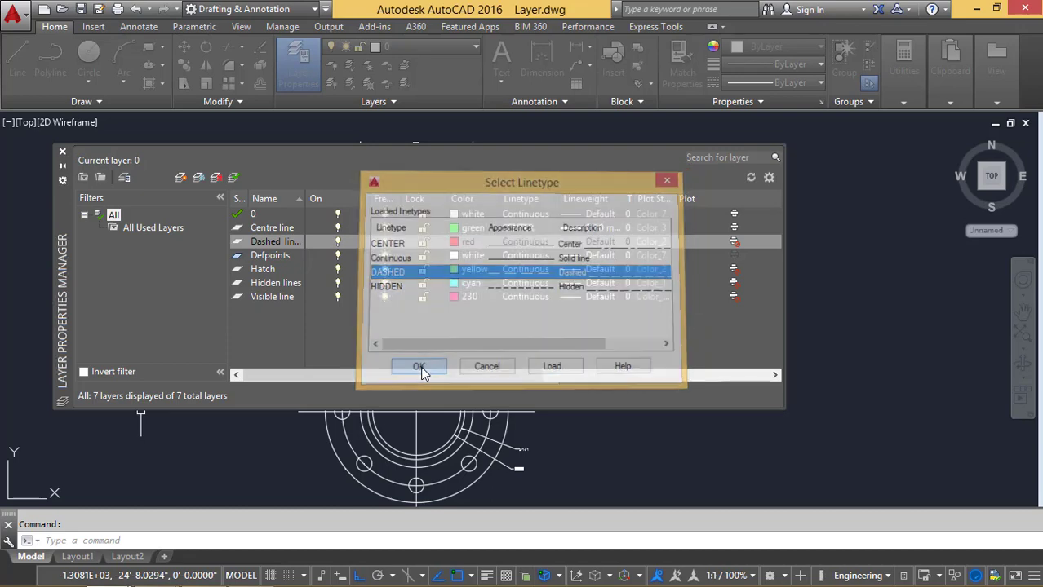
Assign the loaded HIDDEN linetype to the Hidden lines layer
left_click(522, 282)
left_click(522, 283)
left_click(522, 285)
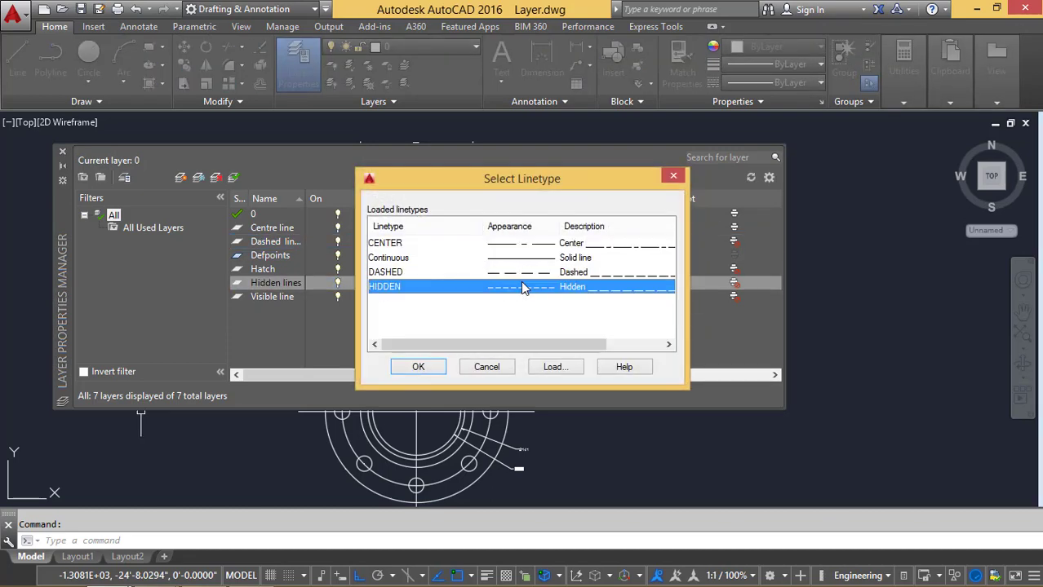
left_click(418, 367)
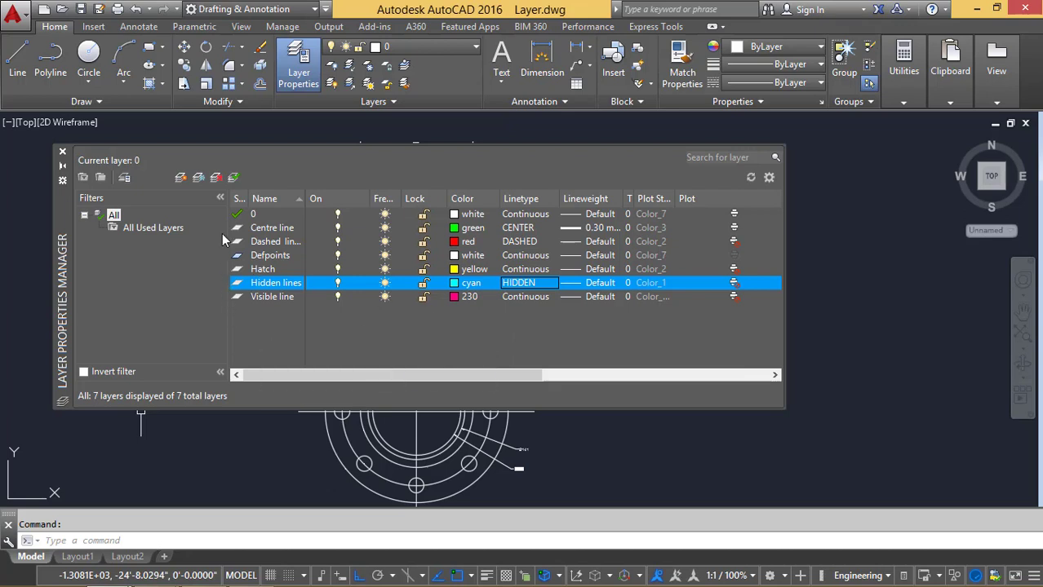
Switch the current layer to Hidden lines and to Dashed lines, and make layer 0 current again
left_click(235, 180)
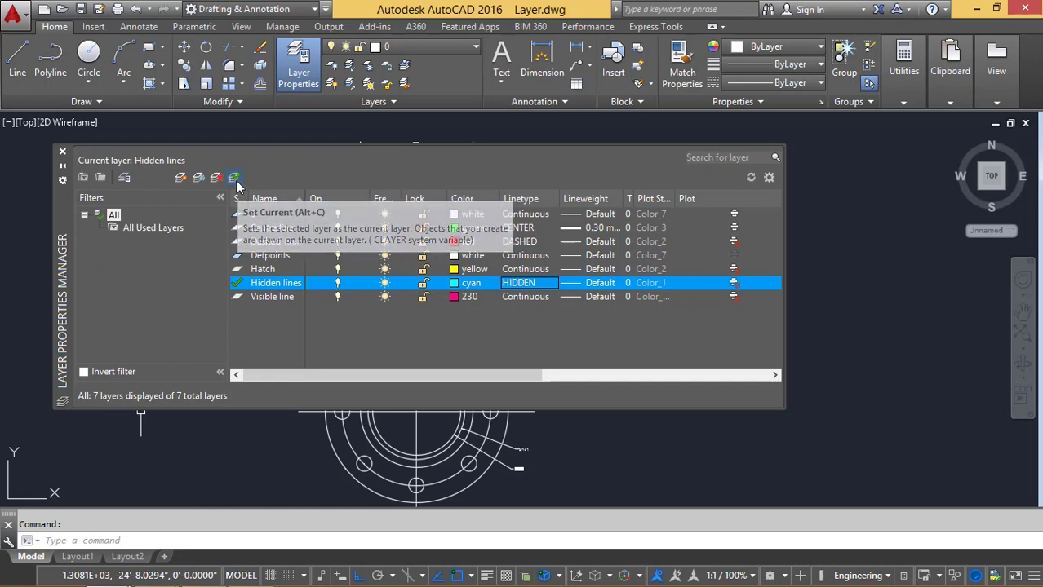
left_click(263, 243)
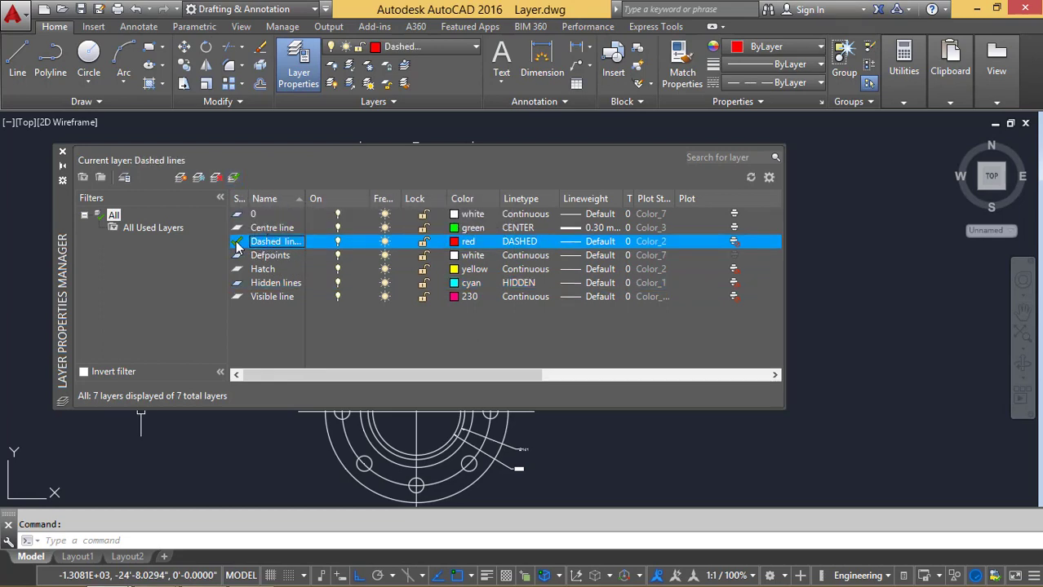
double_click(270, 216)
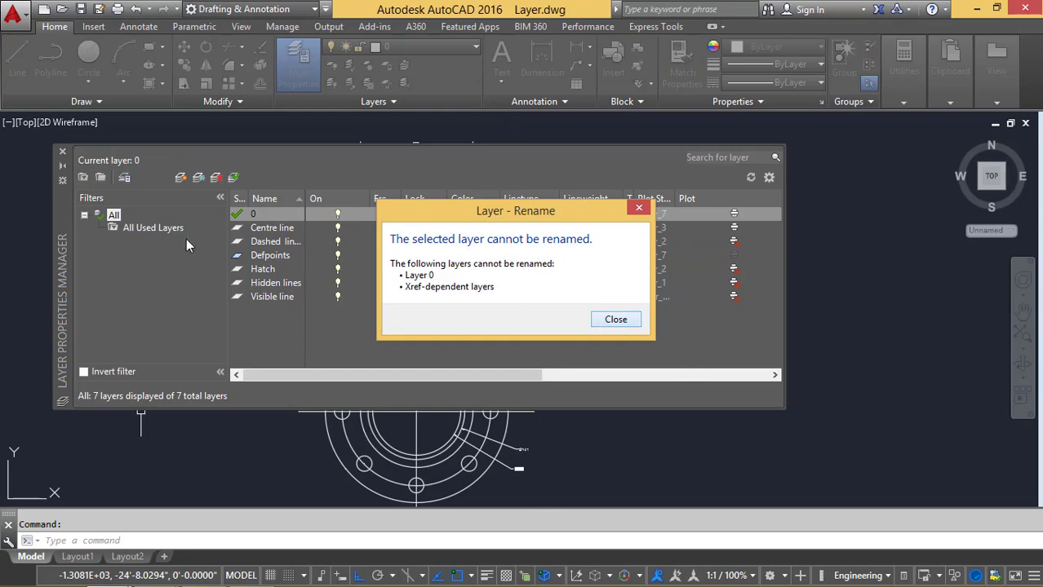
key("Return")
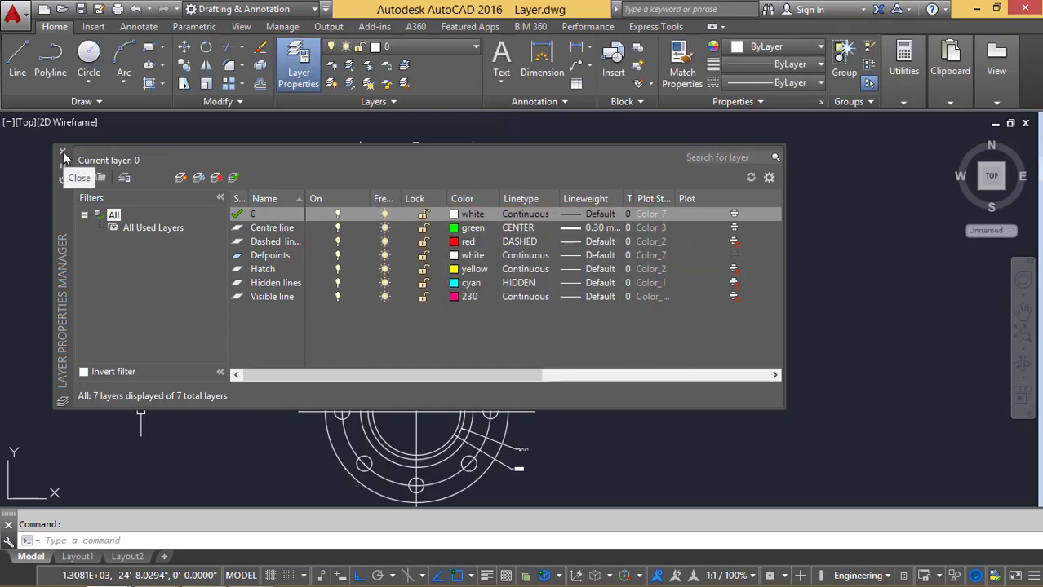
left_click(63, 153)
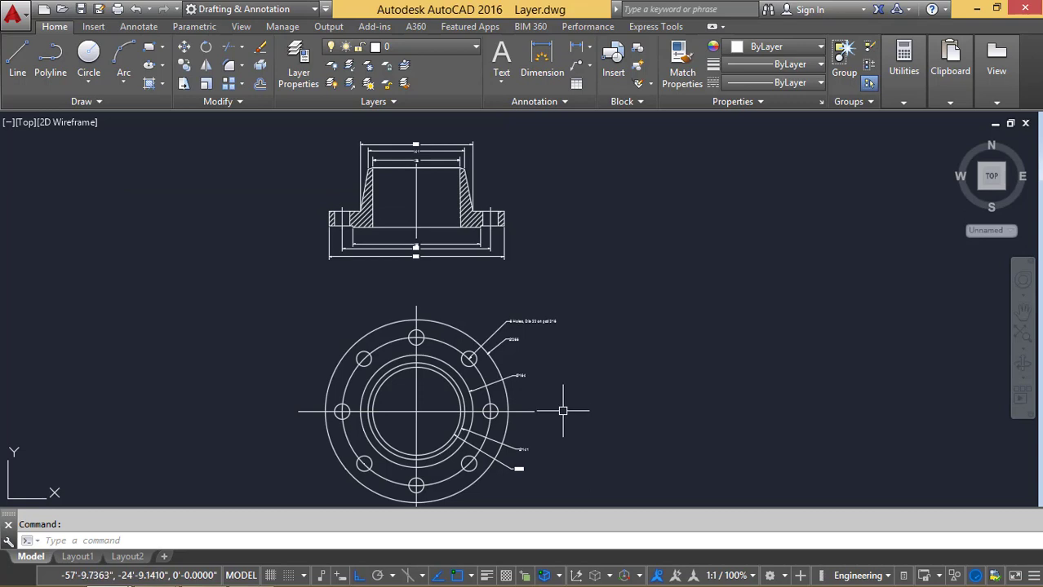
Add a new layer named Dimensions to the drawing
middle_click_drag(562, 411, 570, 395)
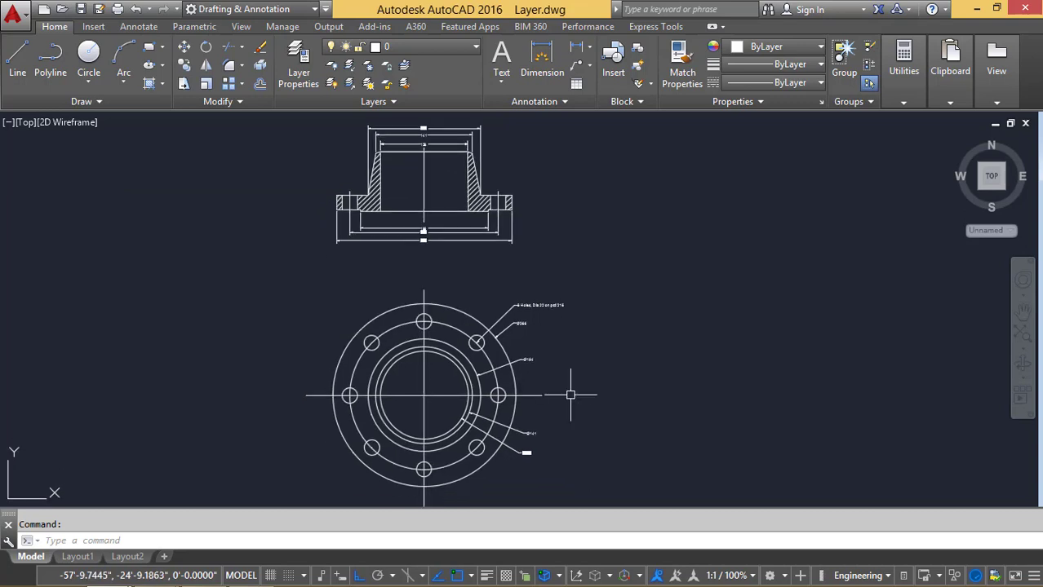
type("a")
key("Return")
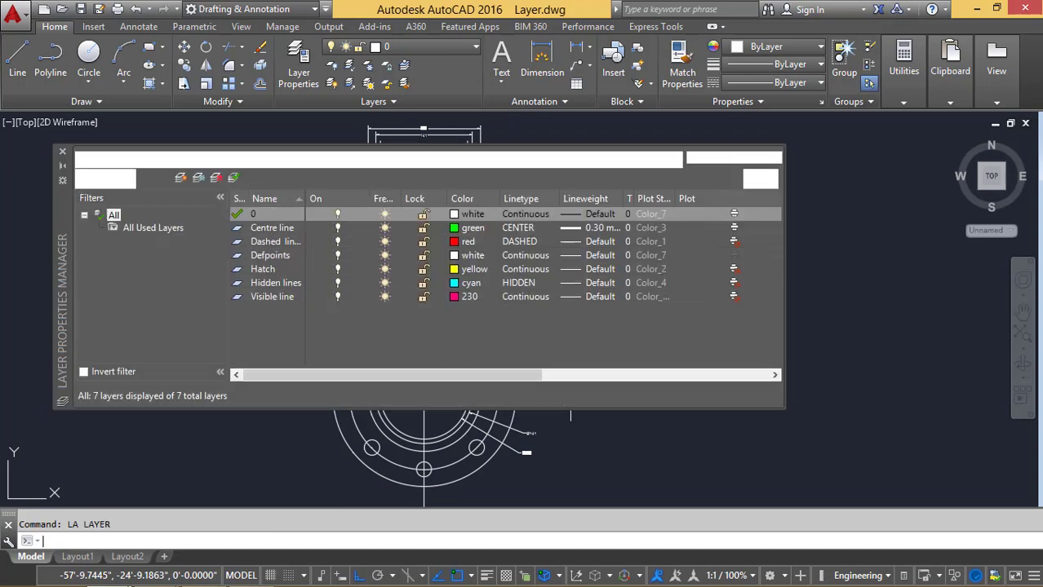
left_click(180, 179)
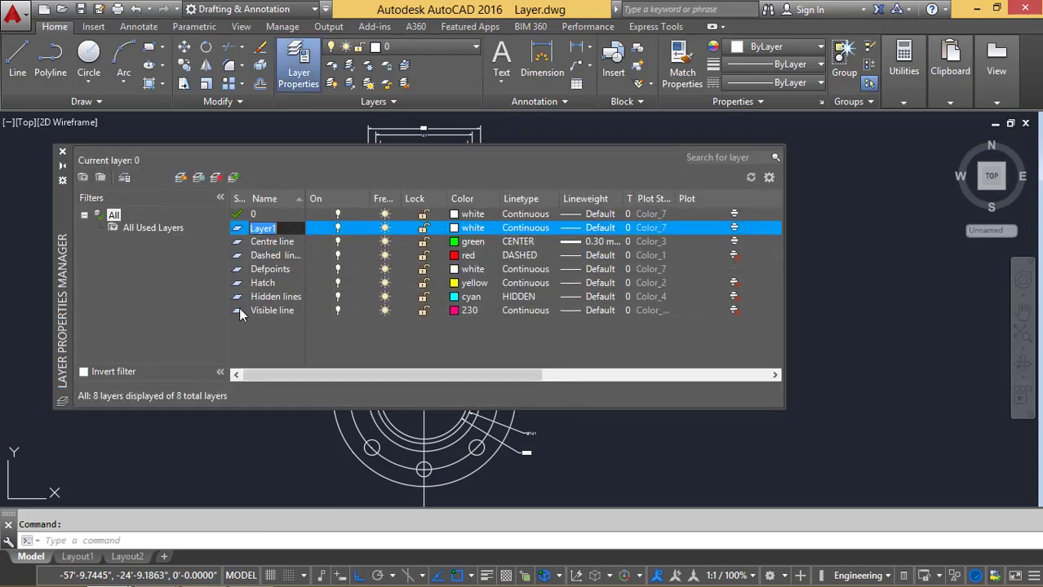
type("Dimensions")
Set the Dimensions layer's color to magenta and close the layer manager
left_click(455, 229)
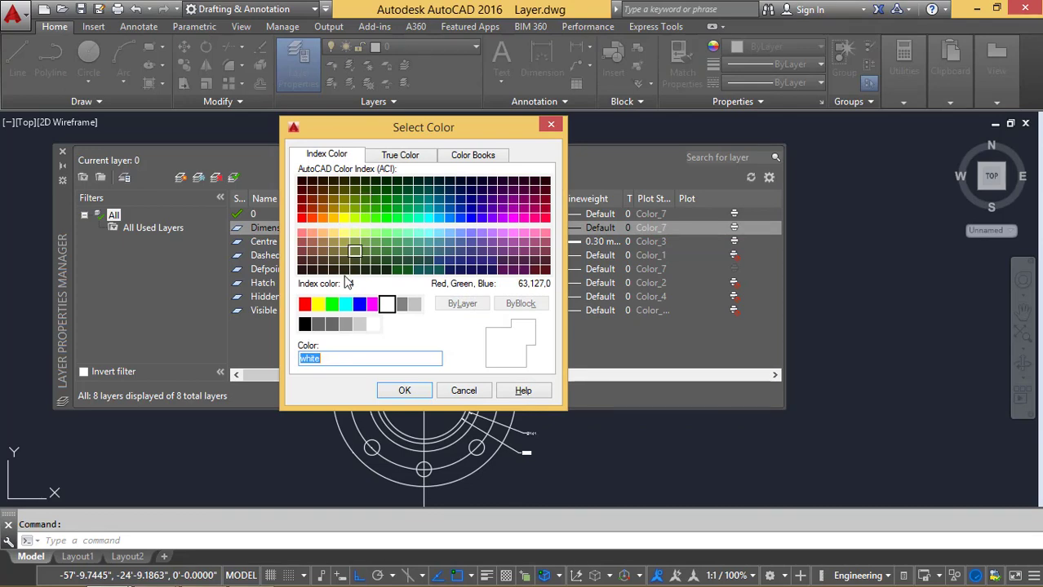
left_click_drag(400, 129, 709, 139)
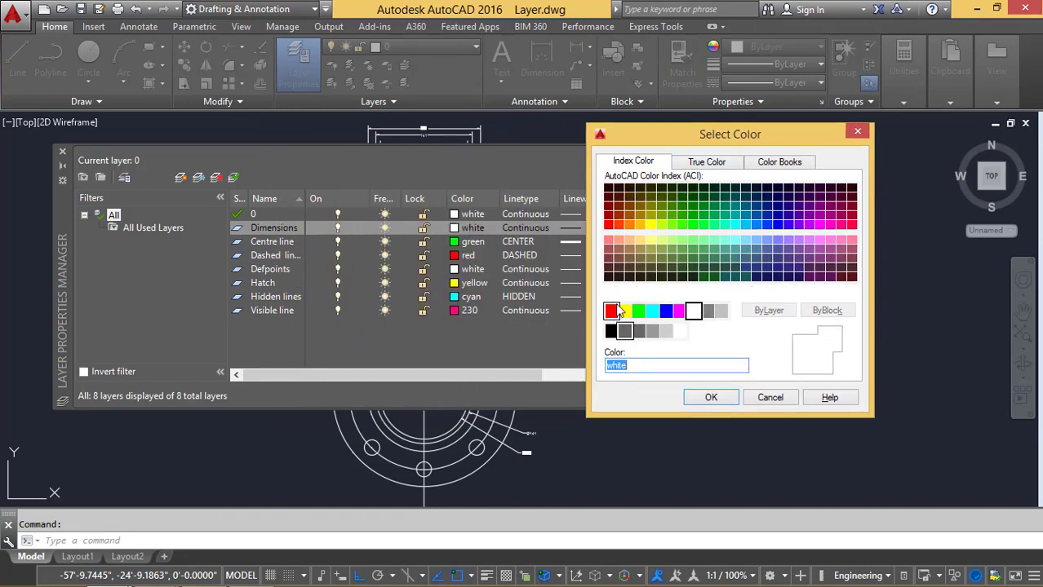
left_click(680, 312)
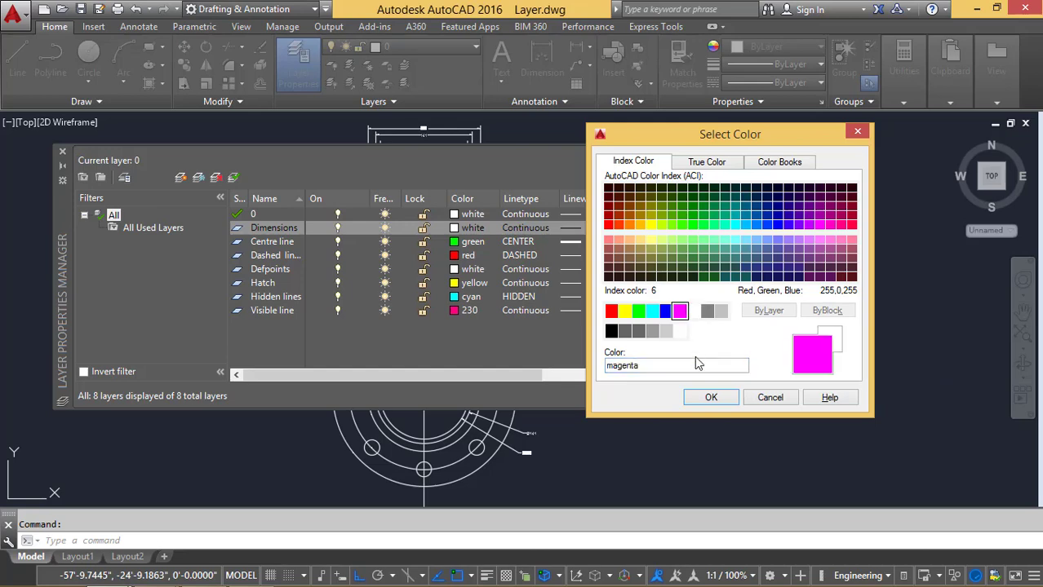
left_click(711, 399)
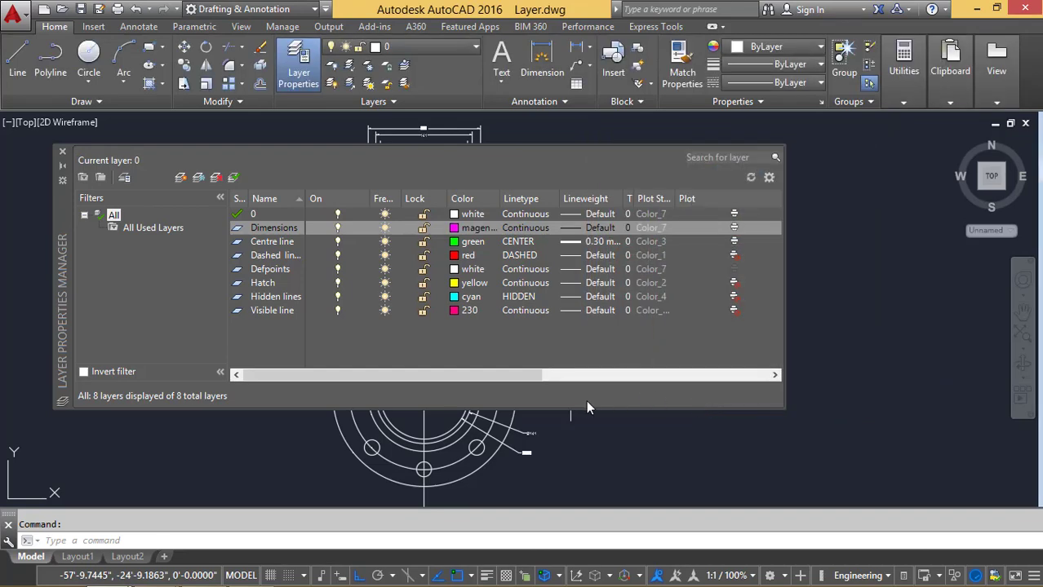
left_click(62, 153)
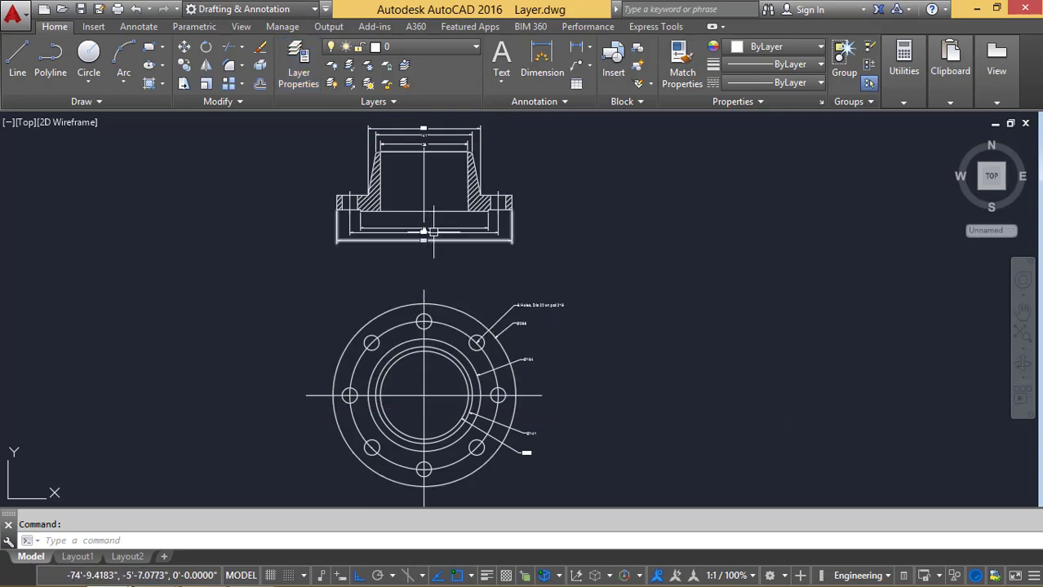
Move all leader dimensions of the circular flange view and all linear dimensions of the section view to the Dimensions layer
middle_click_drag(408, 216, 405, 231)
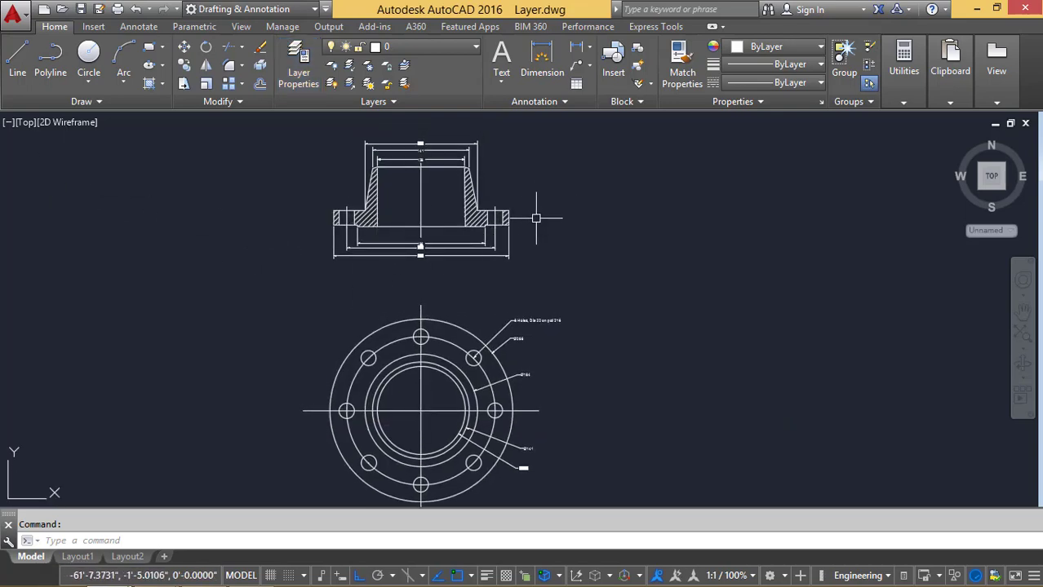
scroll(540, 219, "up", 3)
scroll(551, 245, "down", 1)
mouse_move(551, 245)
middle_mouse_down()
mouse_move(566, 294)
mouse_move(622, 238)
mouse_move(625, 249)
middle_mouse_up()
scroll(628, 253, "down", 3)
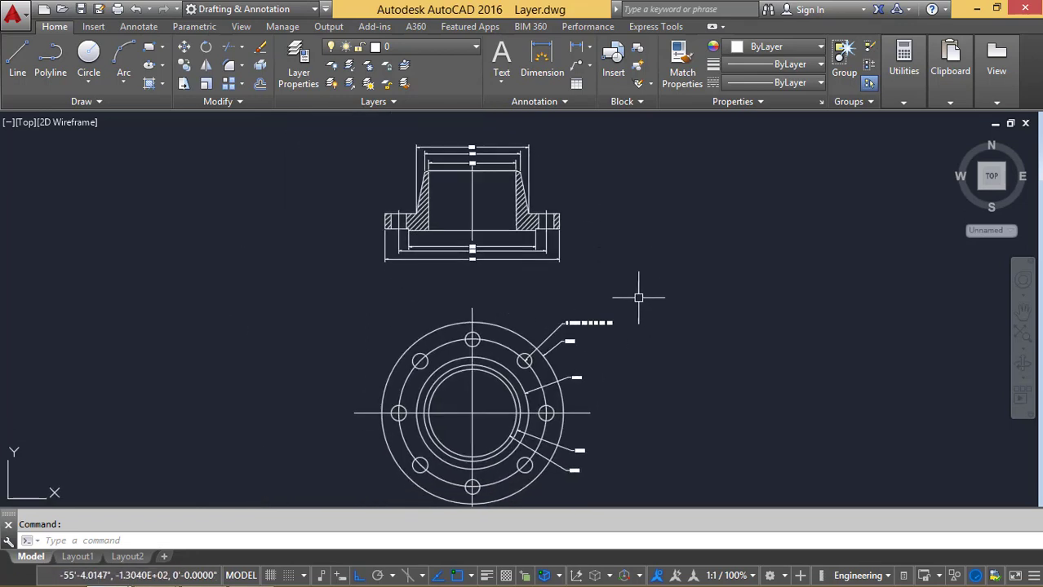
left_click(639, 292)
left_click(524, 376)
left_click(616, 355)
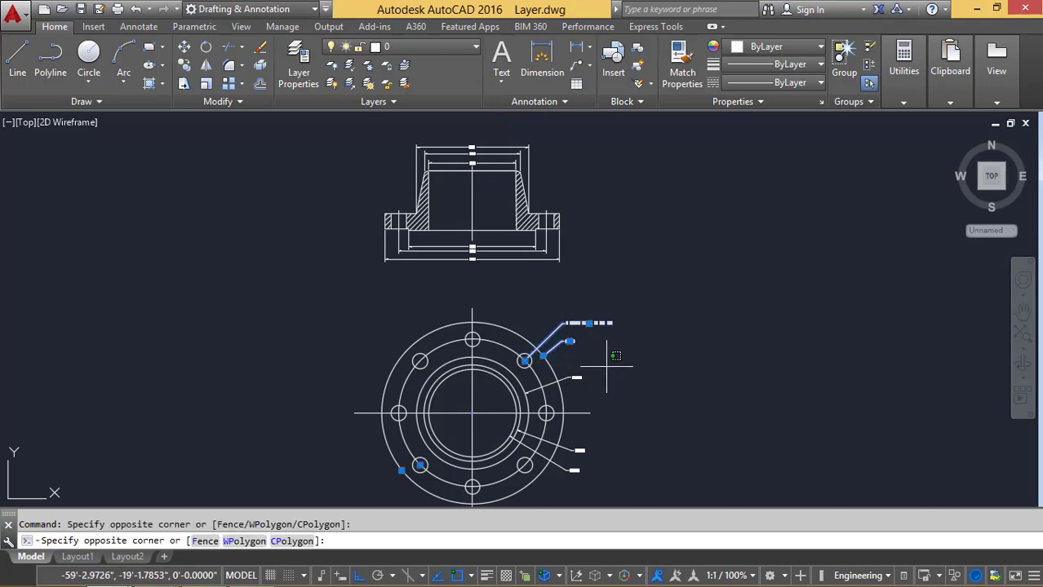
left_click(571, 396)
left_click(608, 441)
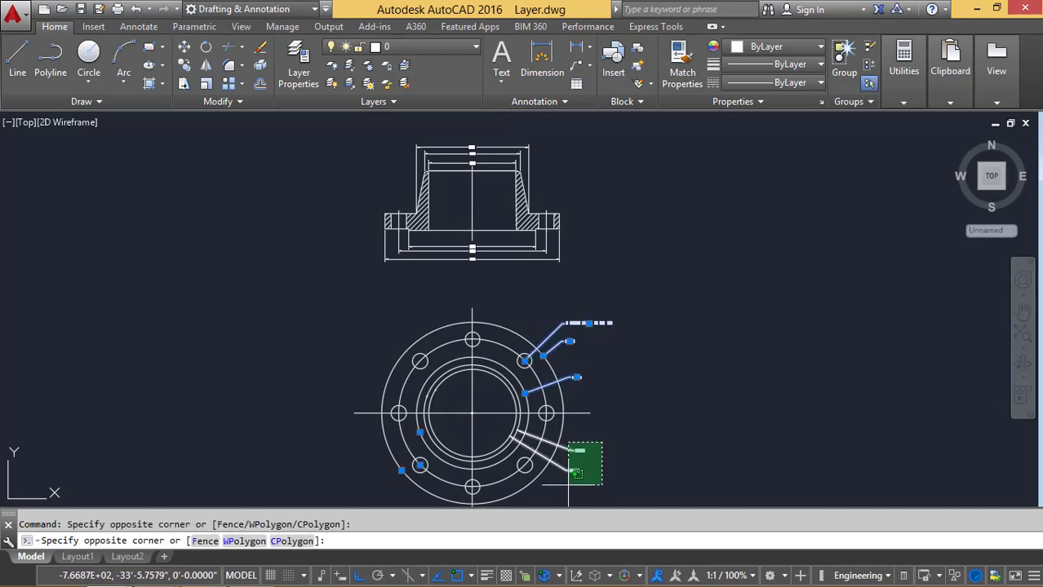
left_click(563, 489)
scroll(609, 200, "up", 2)
scroll(478, 253, "up", 2)
left_click(479, 256)
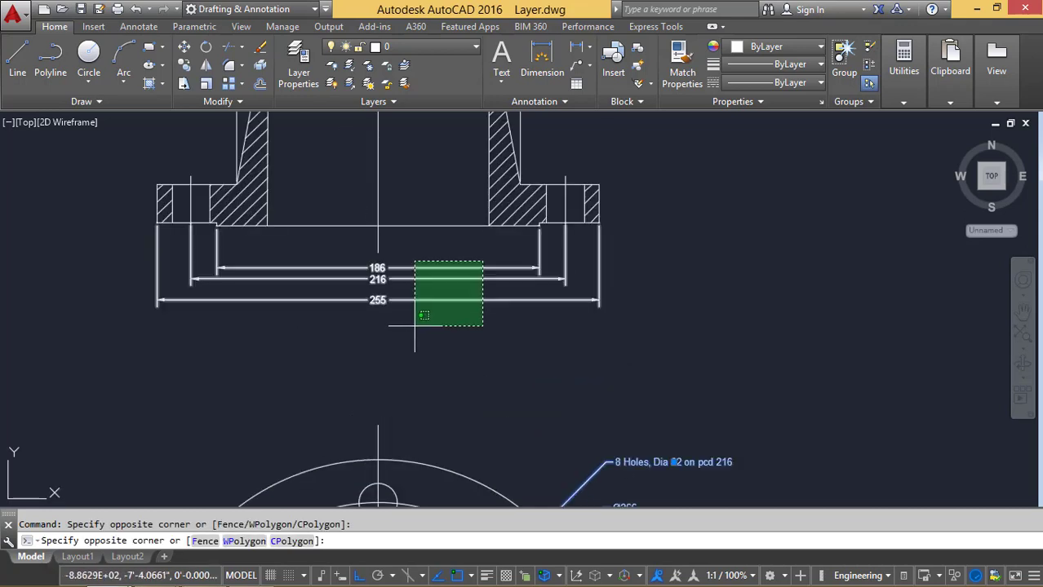
left_click(414, 327)
scroll(525, 265, "down", 3)
left_click(548, 163)
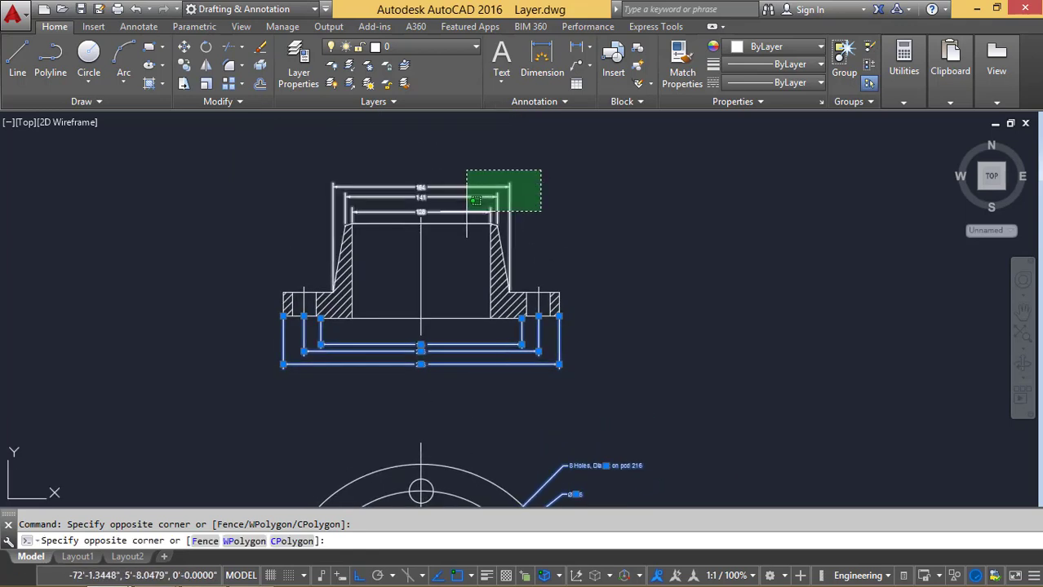
left_click(461, 217)
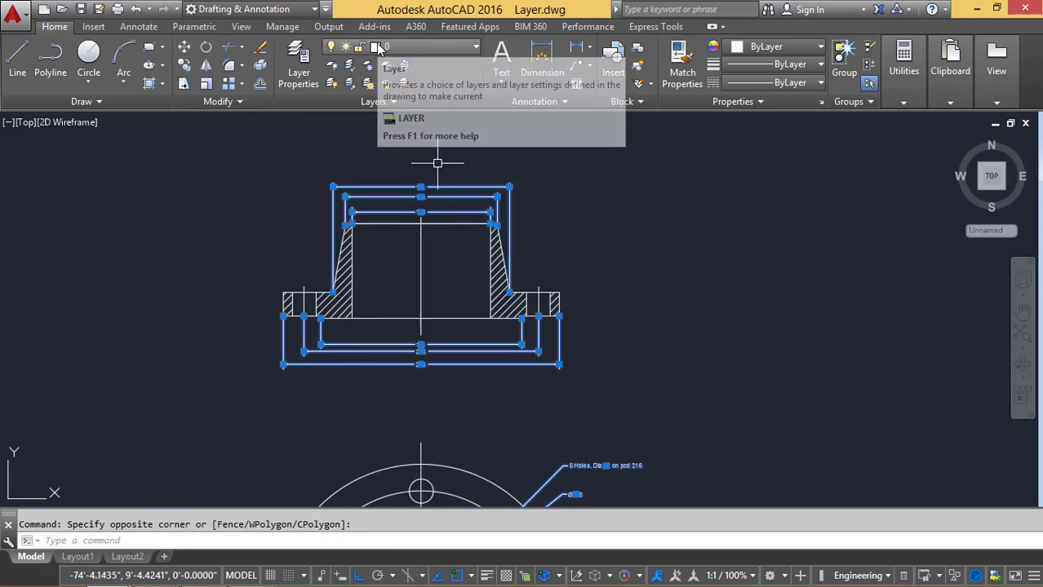
left_click(421, 51)
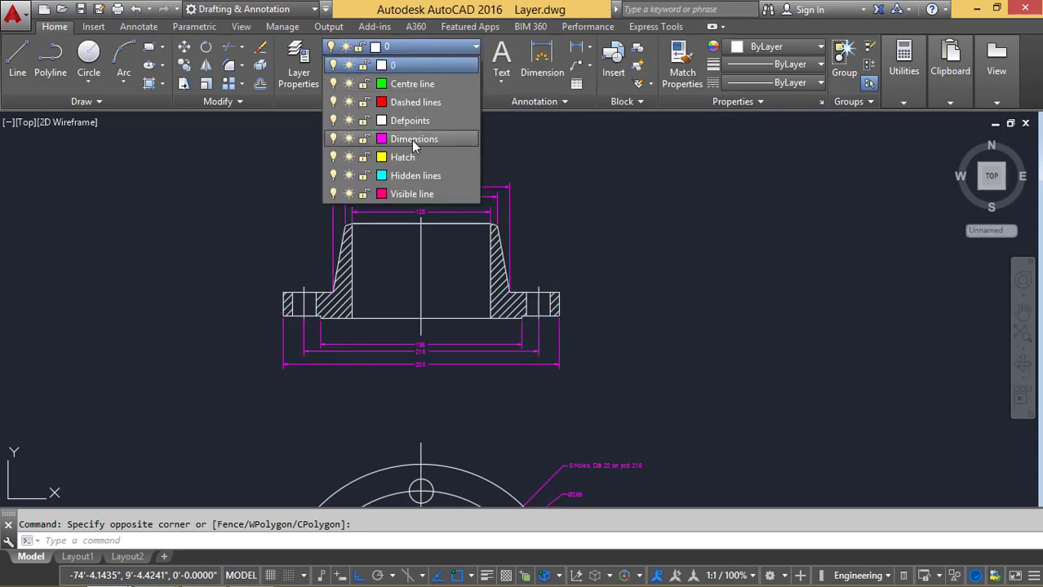
left_click(412, 141)
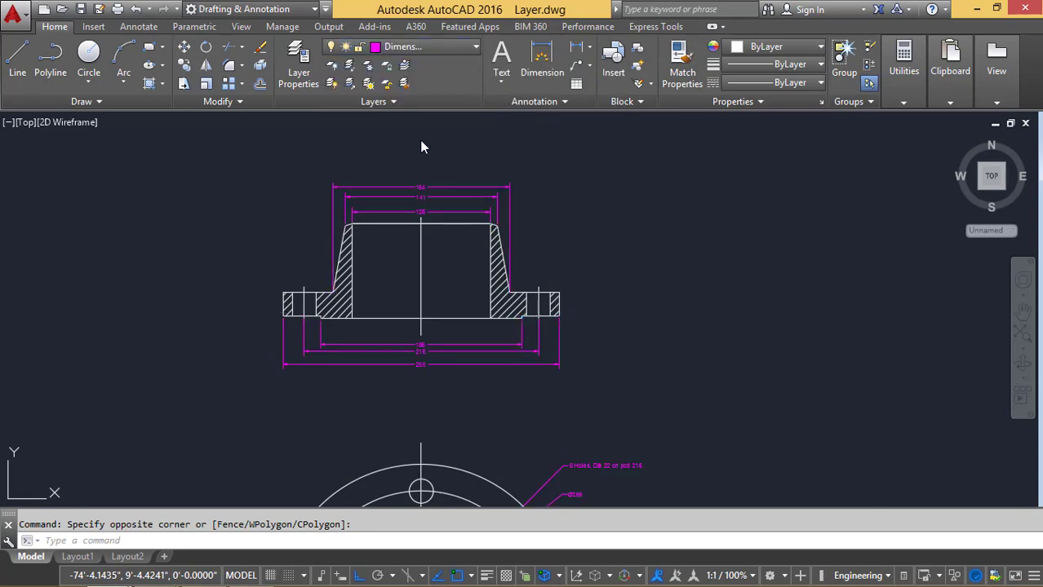
left_click(562, 173)
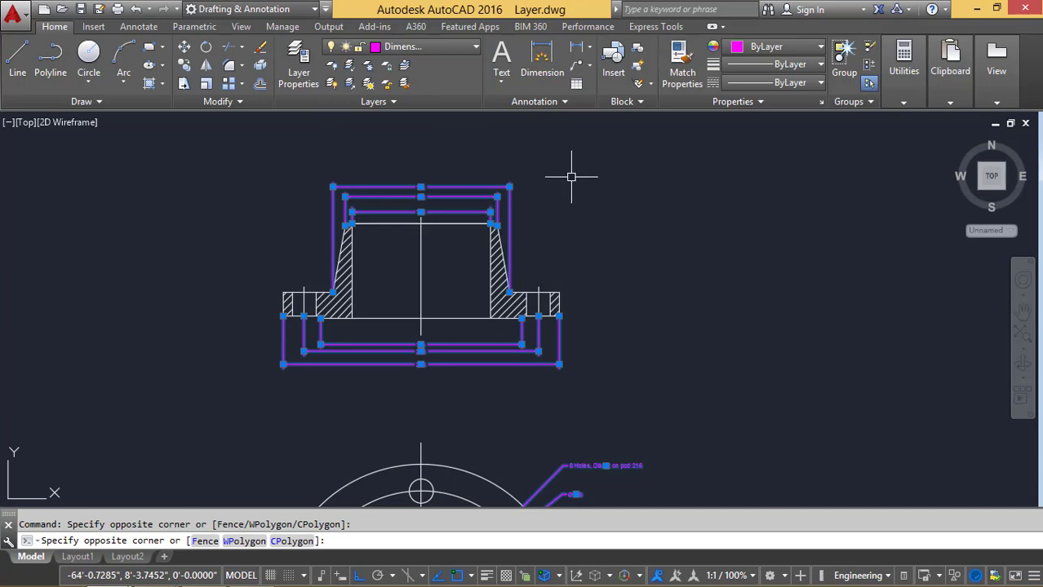
key("Escape")
key("Escape")
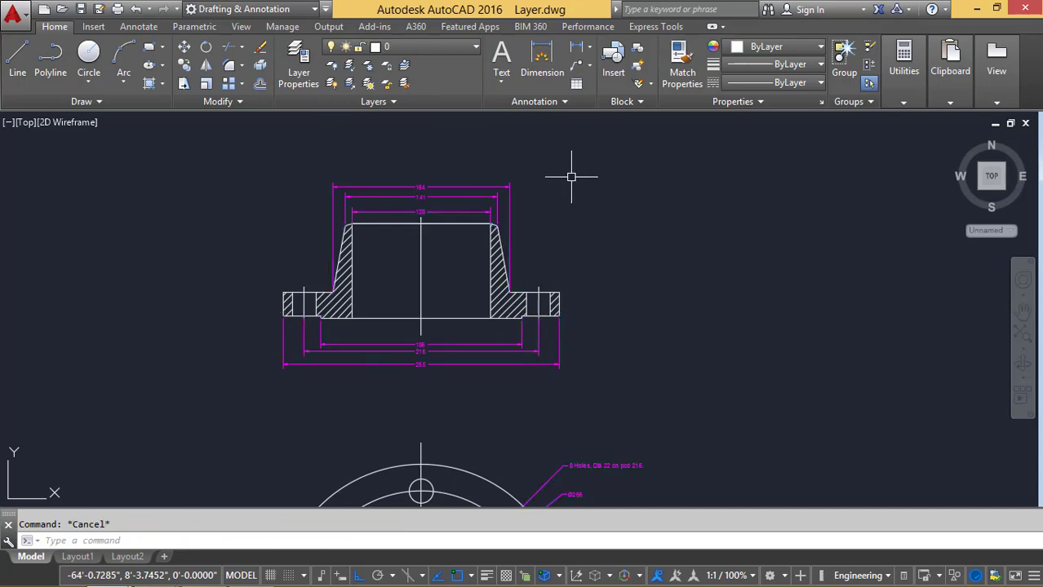
Turn off the Dimensions layer to hide the annotations in both flange views
scroll(575, 179, "down", 2)
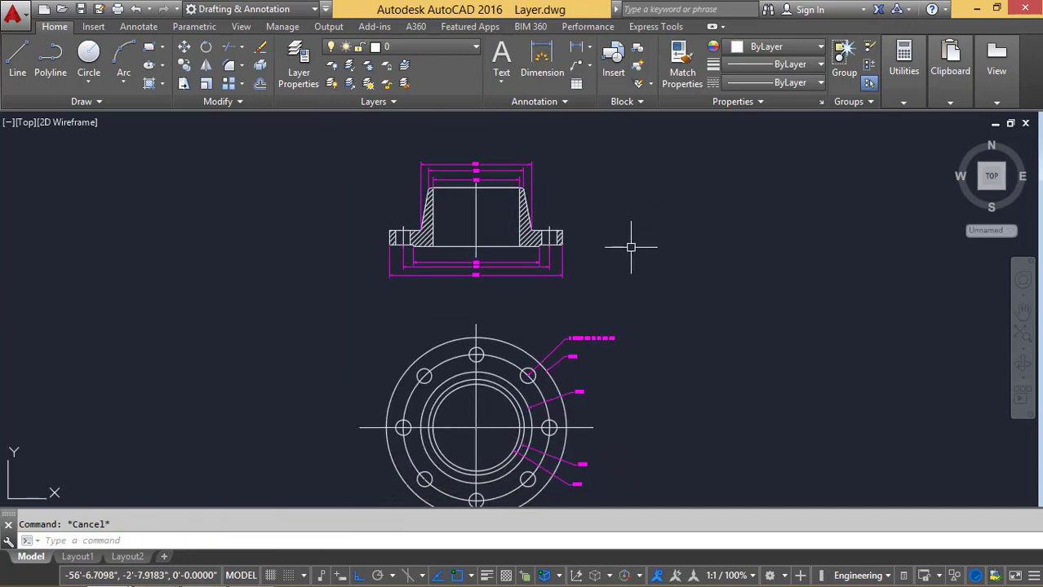
left_click(422, 49)
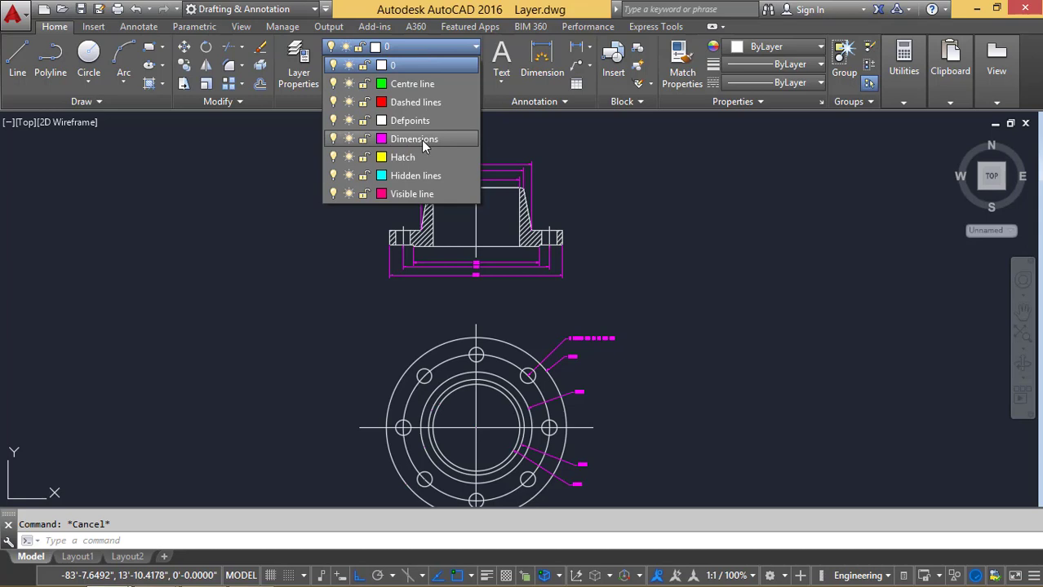
left_click(333, 139)
left_click(333, 175)
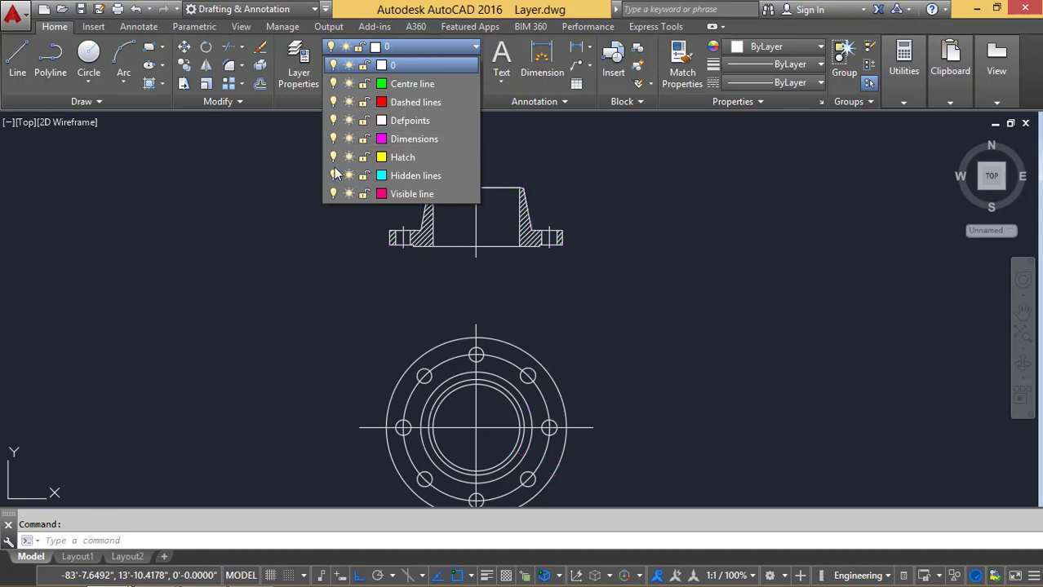
left_click(333, 242)
middle_click_drag(472, 304, 449, 272)
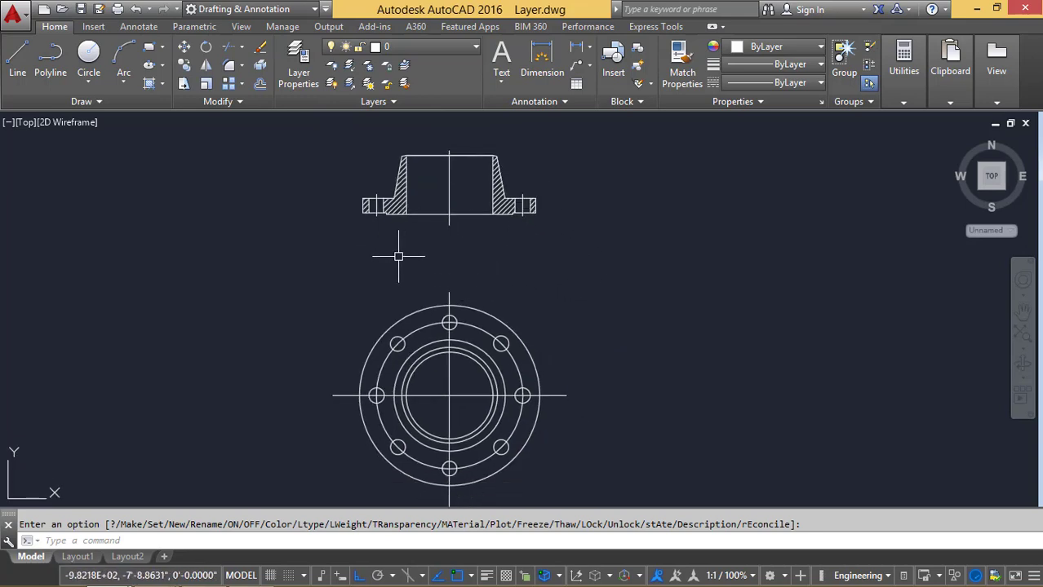
key("Escape")
Move the section view's hatch to the Hatch layer and clear the selection
left_click(399, 207)
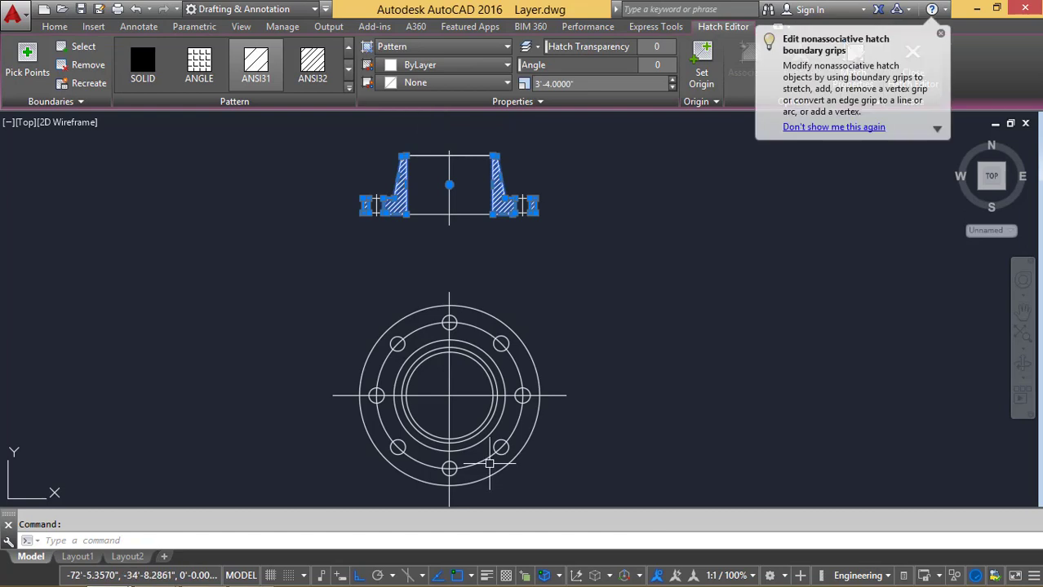
left_click(54, 27)
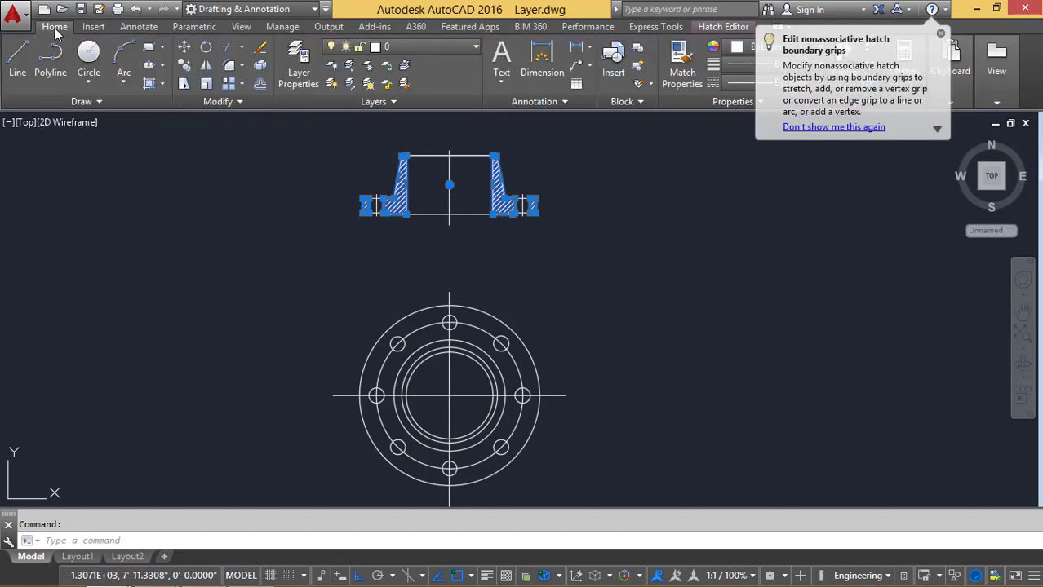
left_click(396, 46)
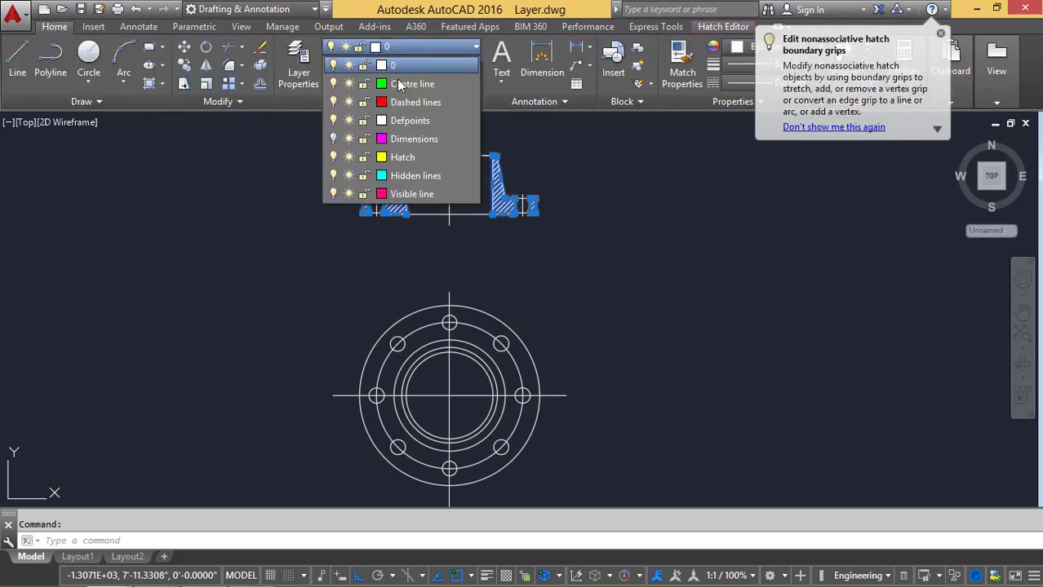
left_click(402, 159)
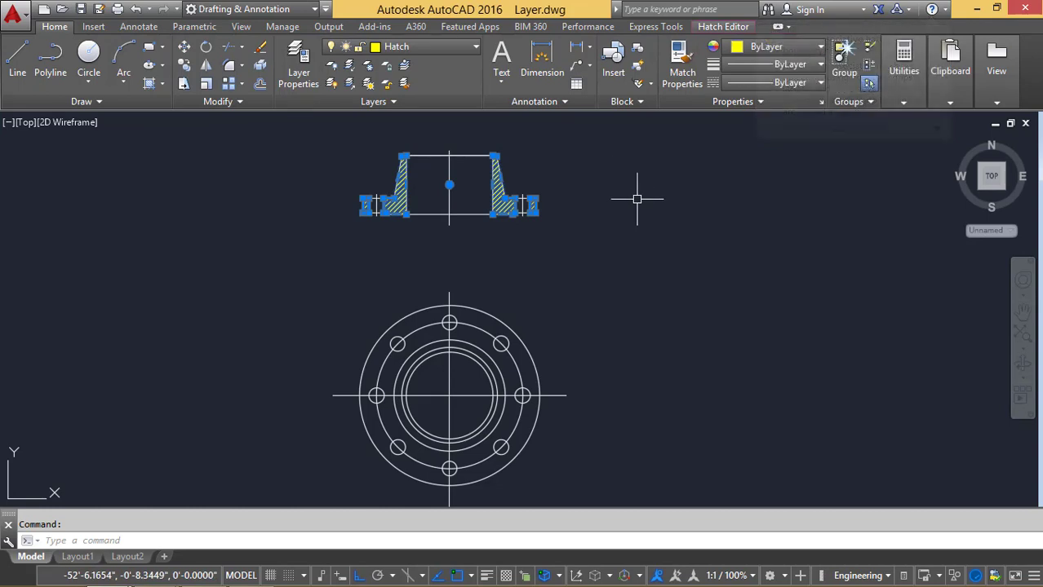
key("Escape")
Turn off the Hatch layer to hide the section hatching
scroll(571, 229, "up", 3)
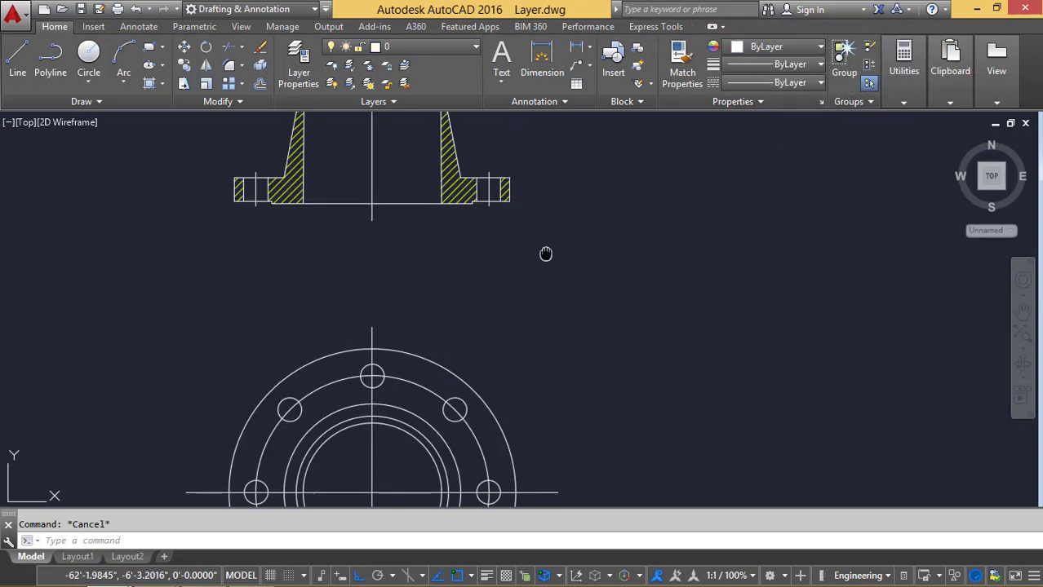
left_click(418, 48)
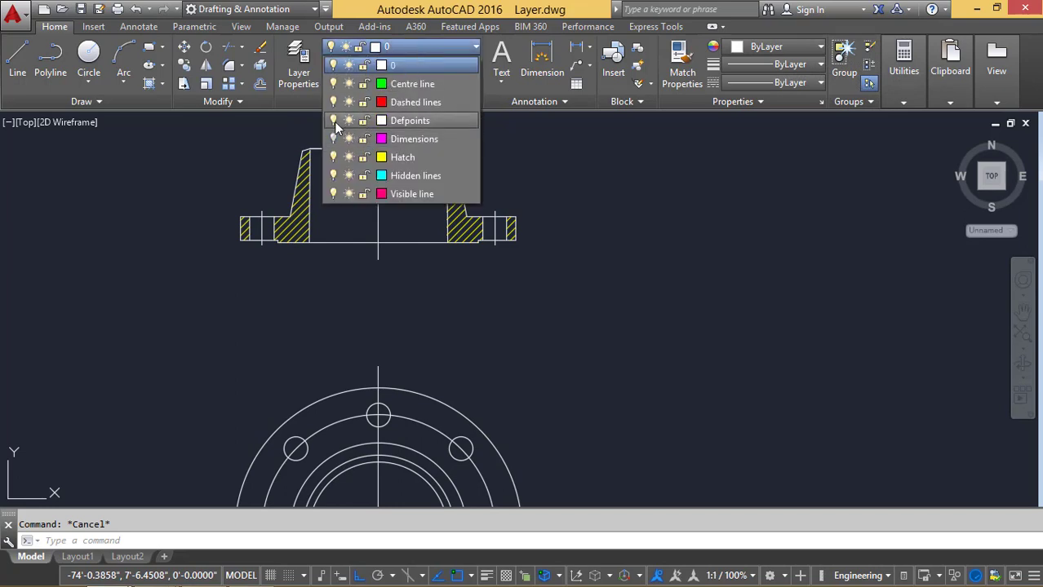
left_click(333, 156)
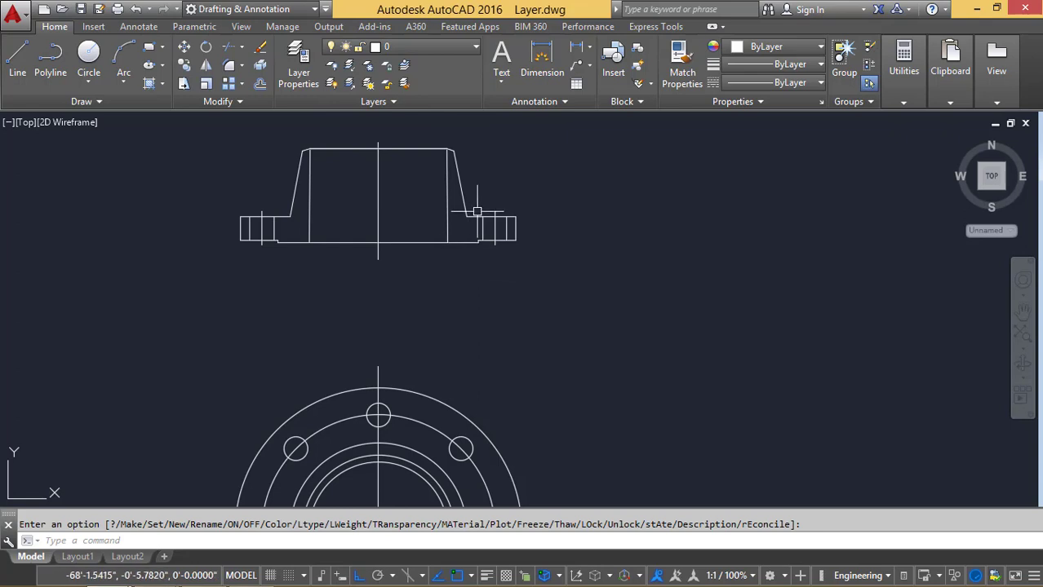
Select the right half's outline edges in the section view, including the flange rim and bolt-hole edges but not the centre lines
scroll(477, 215, "up", 2)
left_click(467, 200)
left_click(401, 289)
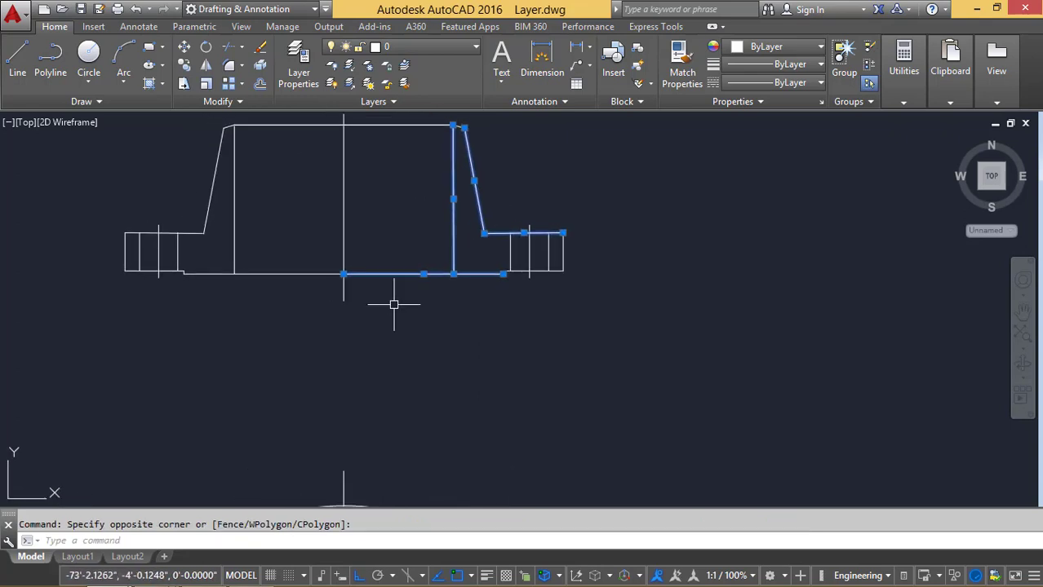
scroll(517, 243, "up", 3)
left_click(516, 257)
left_click(474, 293)
left_click(621, 232)
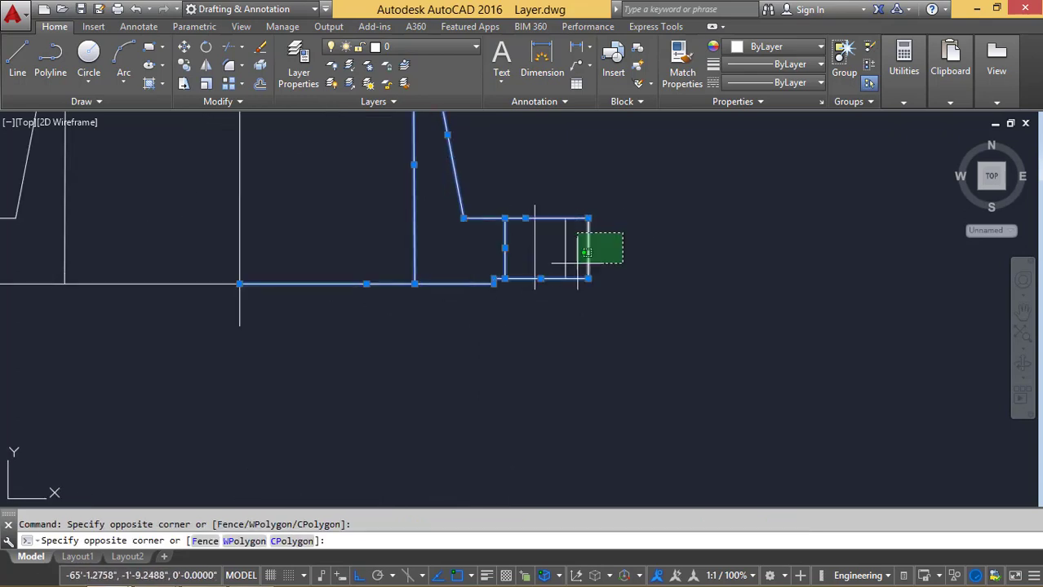
left_click(518, 302)
middle_click_drag(518, 302, 535, 300)
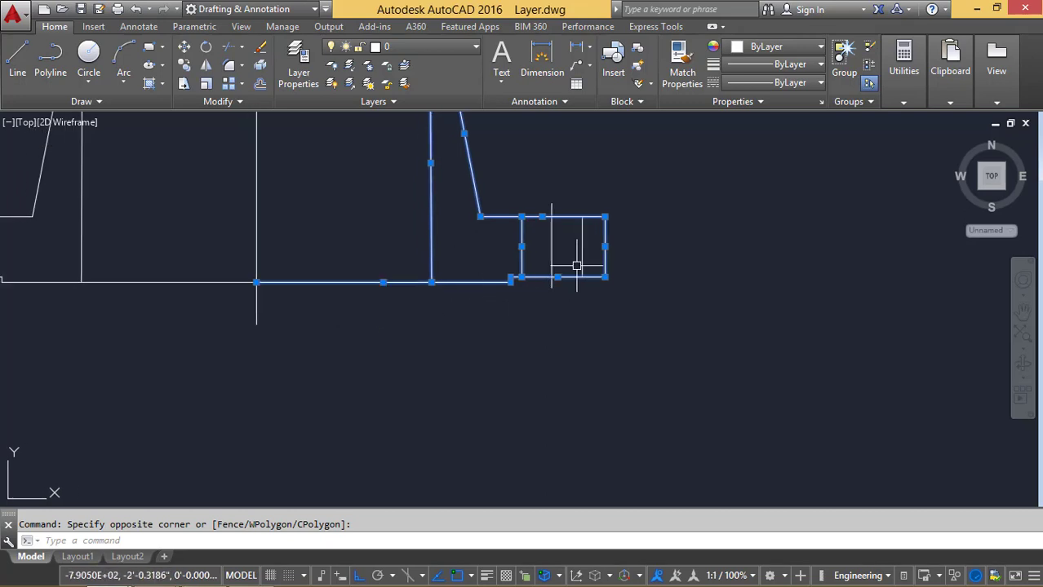
left_click(596, 243)
left_click(571, 266)
scroll(400, 309, "down", 2)
scroll(359, 245, "up", 2)
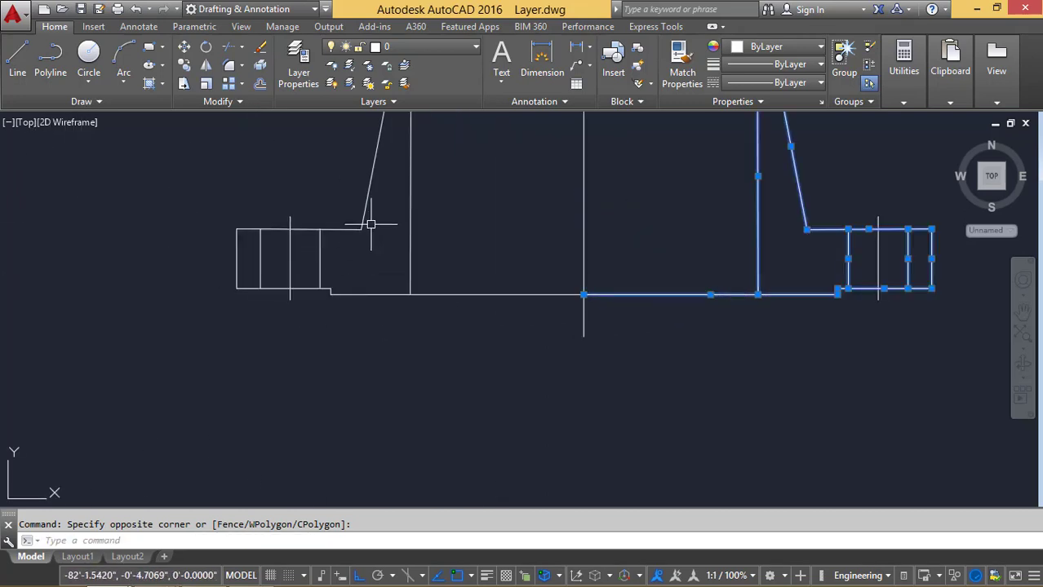
Add the section view's left half outline, left bolt-hole edges, top edge and bore edge to the selection
left_click(395, 165)
left_click(305, 319)
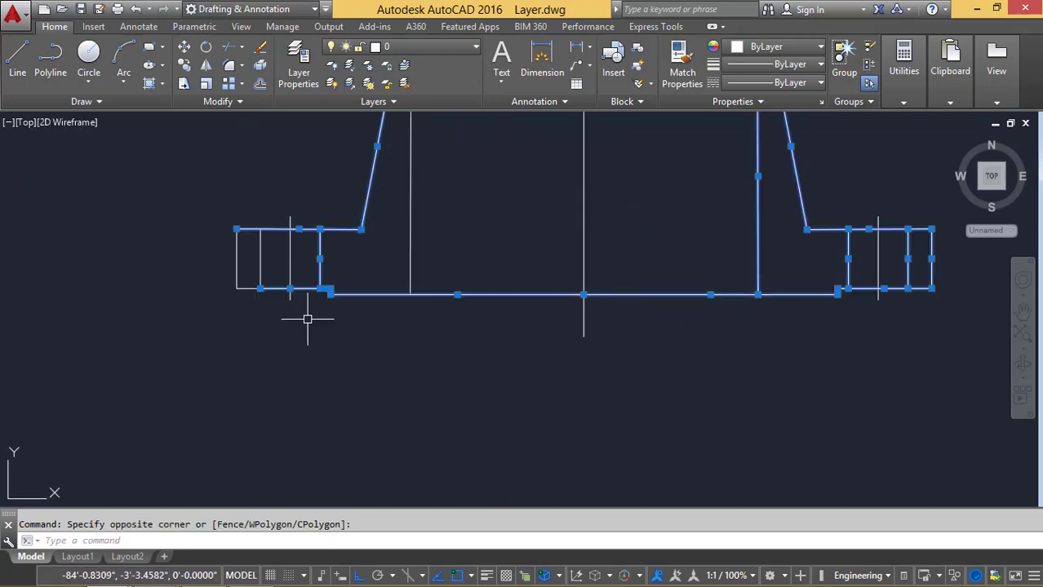
scroll(261, 240, "up", 2)
left_click(263, 190)
left_click(163, 380)
scroll(484, 283, "down", 3)
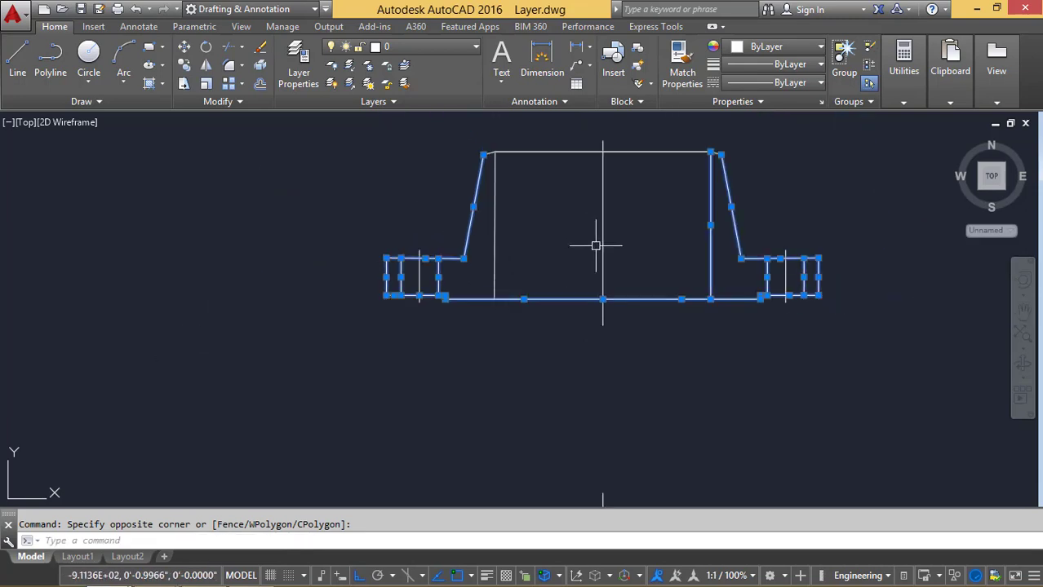
scroll(517, 217, "up", 1)
left_click(514, 188)
scroll(477, 216, "up", 3)
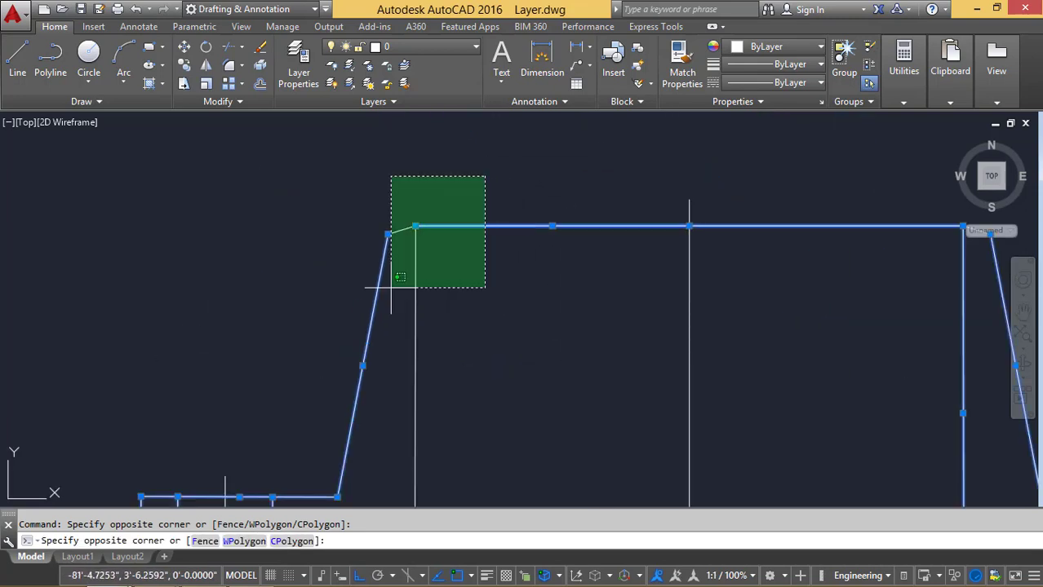
left_click(396, 275)
scroll(411, 221, "down", 3)
middle_click_drag(576, 298, 547, 163)
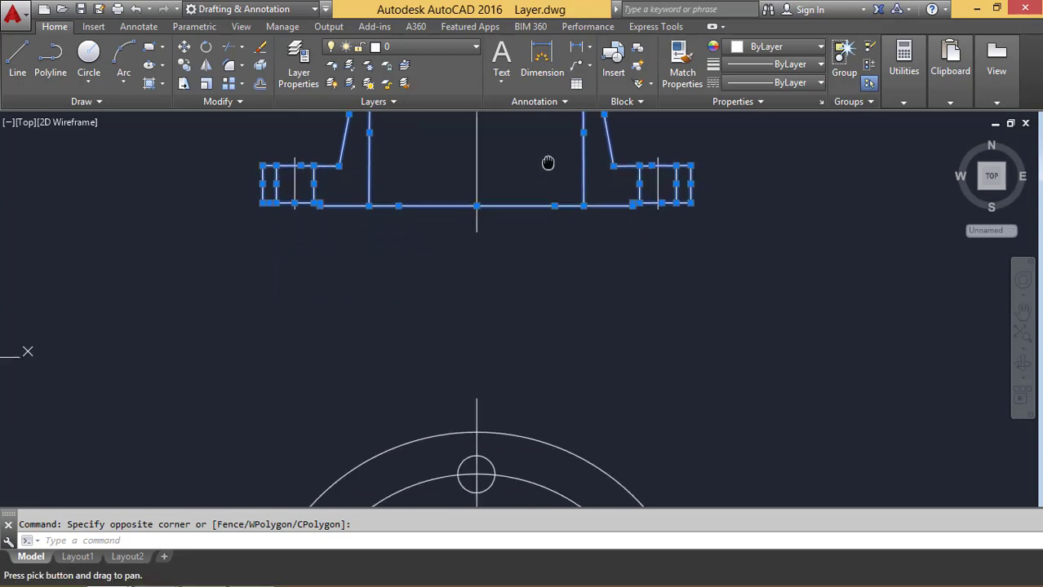
Add the circular view's outermost circle to the selection, move all selected outlines to the Visible line layer and clear the selection
scroll(559, 174, "down", 2)
scroll(552, 256, "up", 3)
left_click(570, 214)
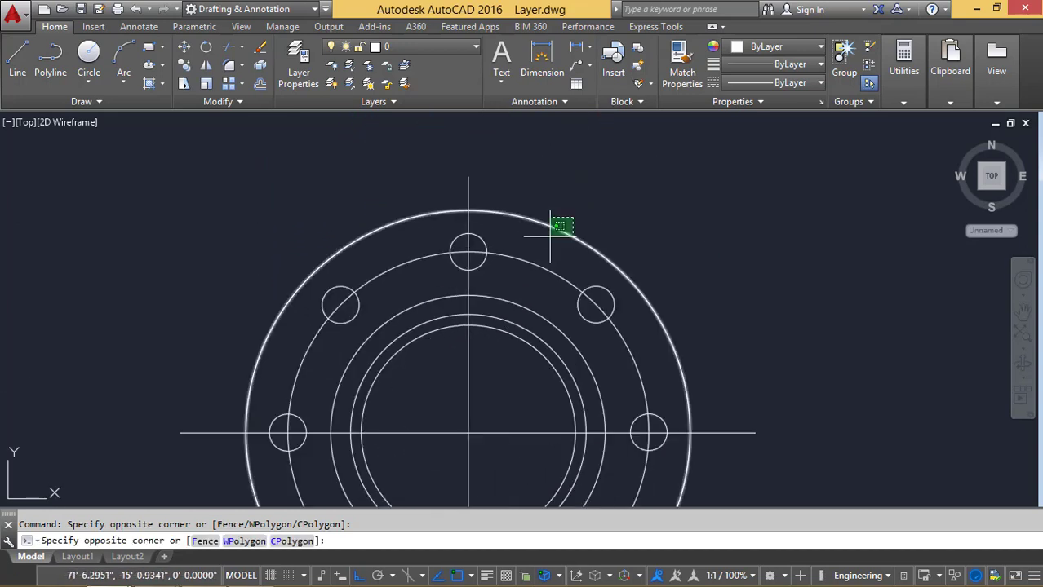
left_click(551, 227)
scroll(620, 245, "down", 3)
middle_click_drag(617, 256, 594, 302)
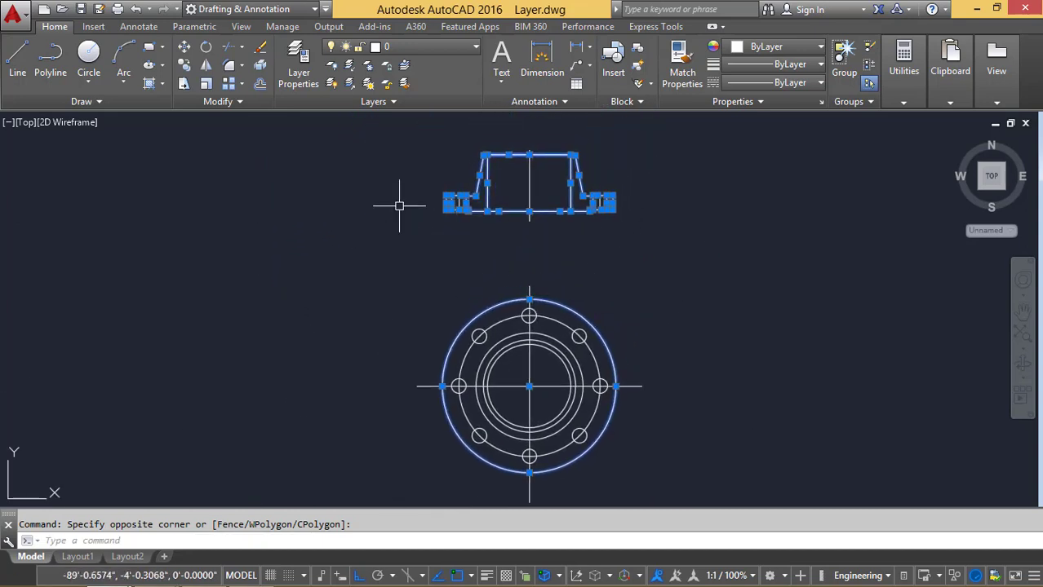
left_click(430, 46)
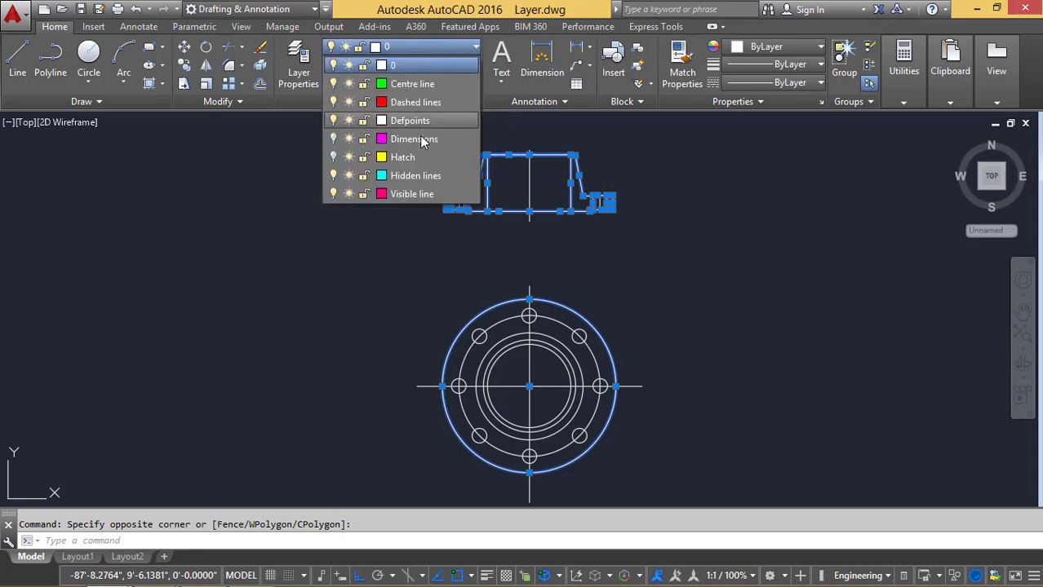
left_click(416, 193)
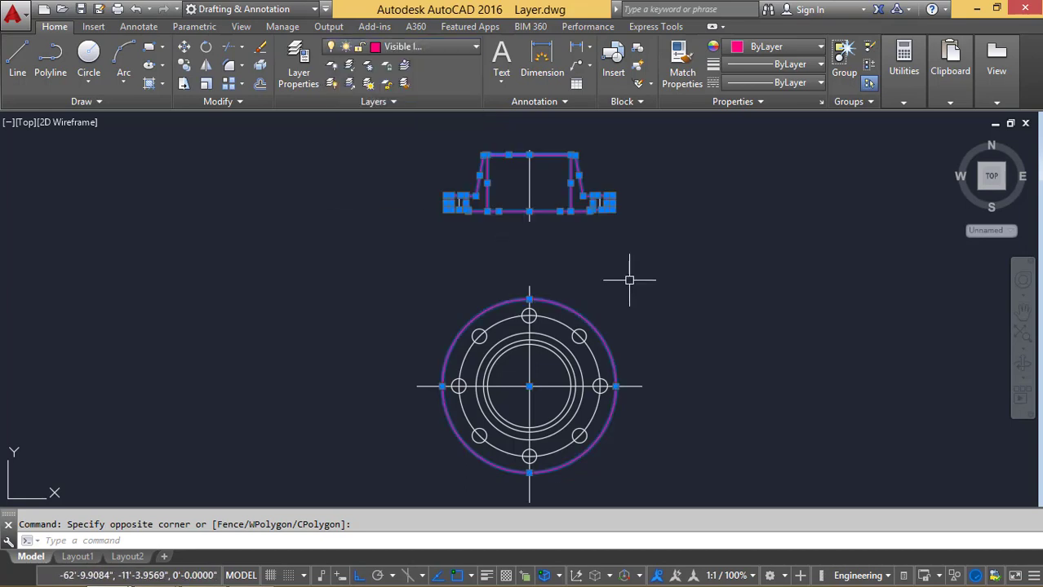
key("Escape")
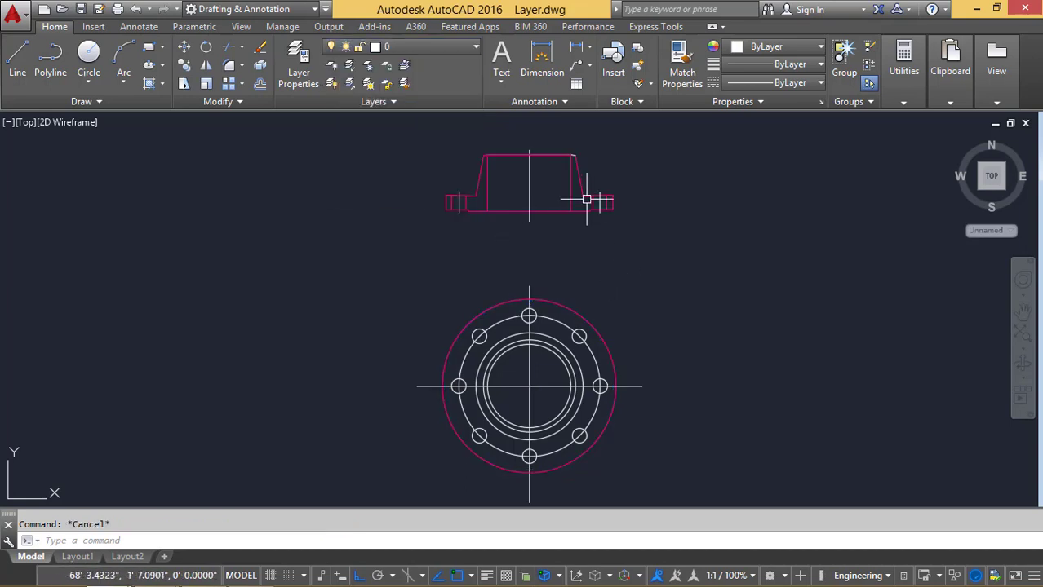
Move the remaining white edges at the section view's upper right corner to the Visible line layer and clear the selection
scroll(586, 199, "up", 4)
middle_click_drag(578, 159, 571, 237)
left_click(572, 196)
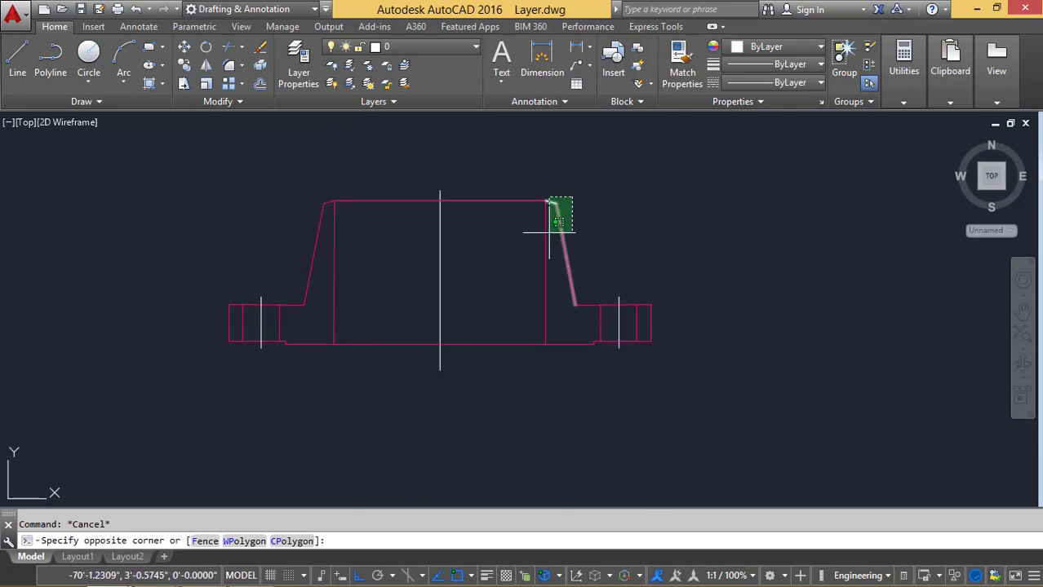
left_click(540, 214)
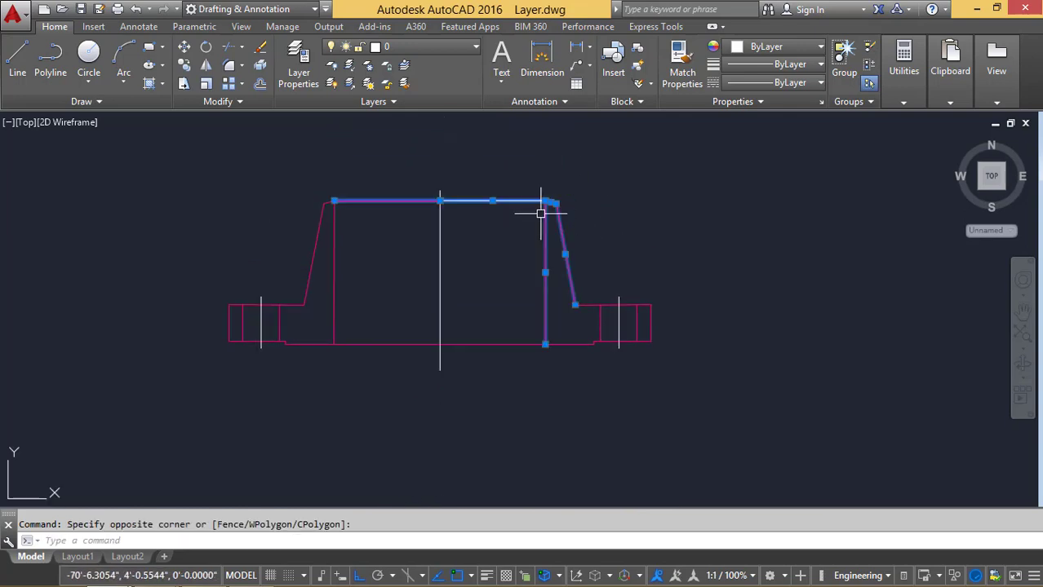
left_click(393, 49)
left_click(406, 194)
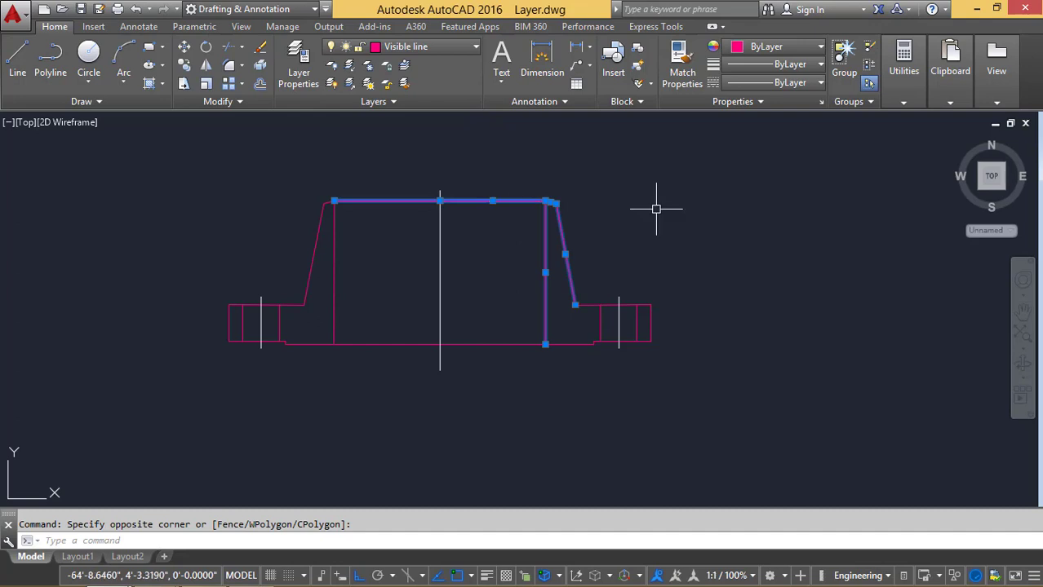
key("Escape")
Select the section view's main vertical centre line and the centre lines of both bolt holes
scroll(656, 209, "down", 3)
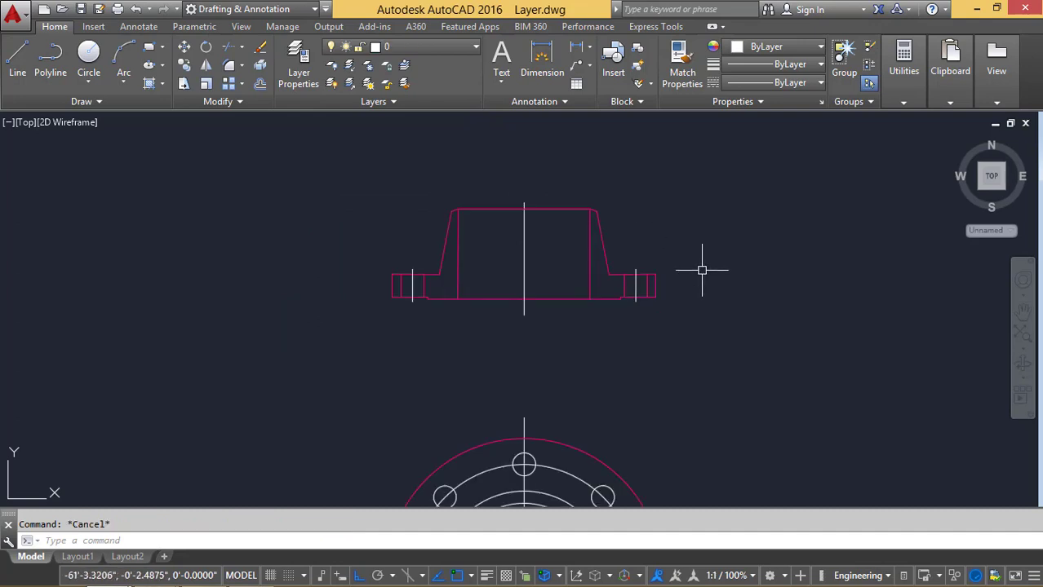
scroll(693, 269, "down", 2)
middle_click_drag(684, 270, 657, 226)
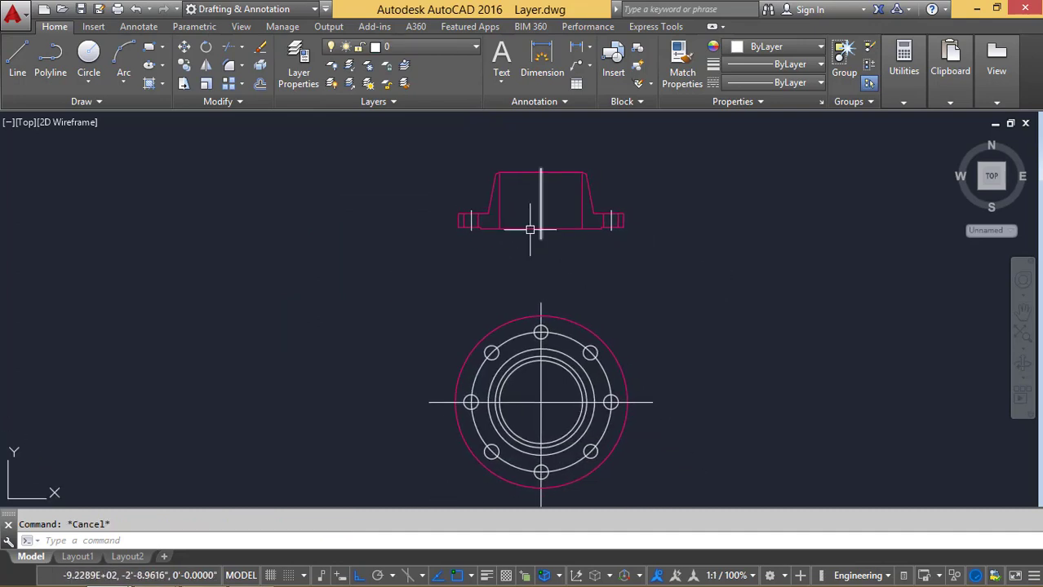
scroll(461, 244, "up", 5)
left_click(447, 268)
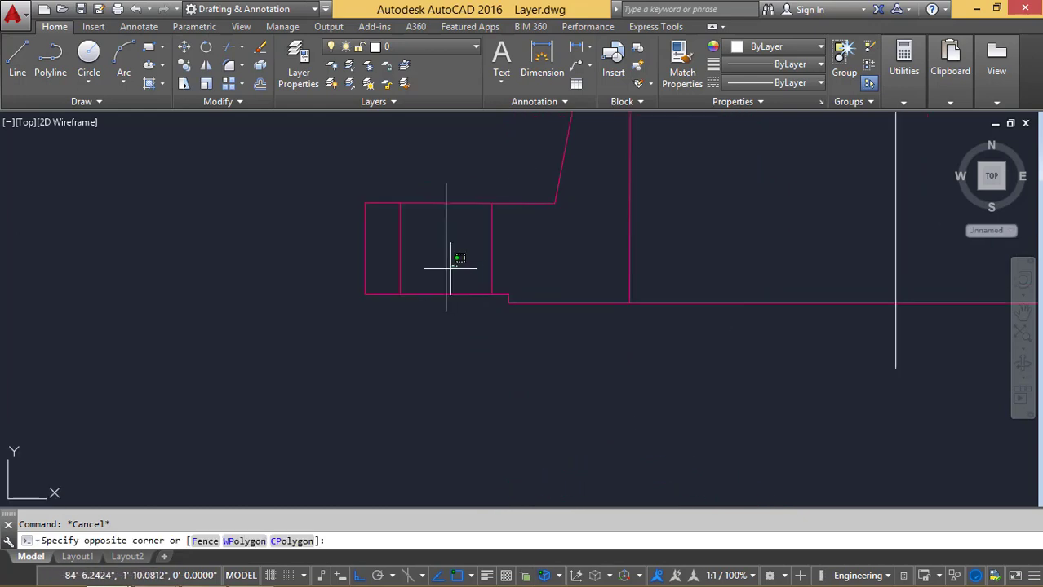
left_click(439, 271)
middle_click_drag(784, 275, 552, 310)
left_click(670, 297)
left_click(556, 262)
scroll(644, 303, "down", 3)
scroll(749, 303, "up", 3)
left_click(738, 303)
scroll(696, 302, "down", 5)
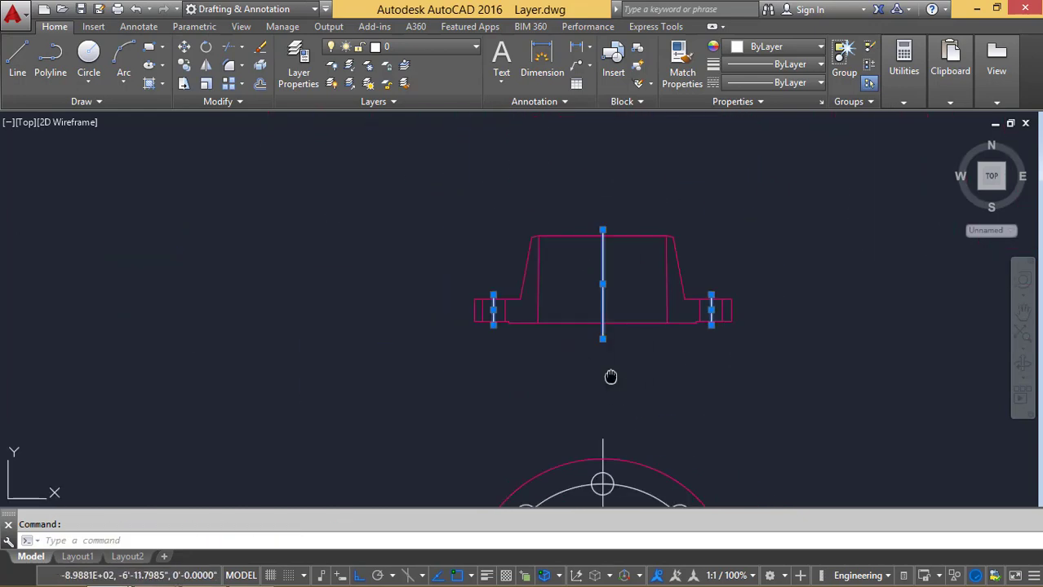
Add the circular view's vertical and horizontal centre lines to the selection and move all selected lines to the Centre line layer
middle_click_drag(610, 377, 645, 246)
left_click(666, 295)
left_click(612, 312)
left_click(469, 432)
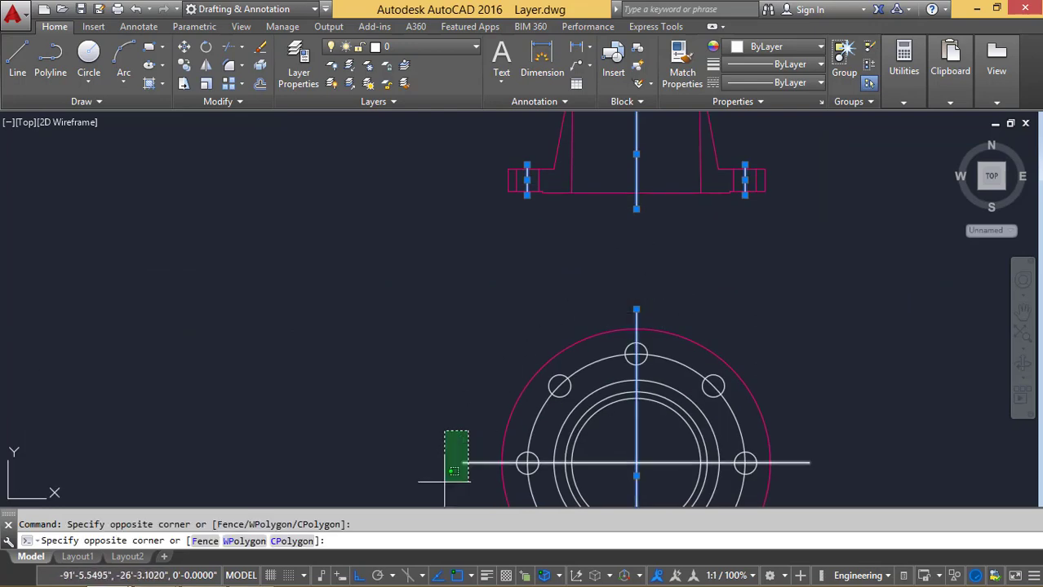
left_click(445, 482)
scroll(431, 355, "down", 2)
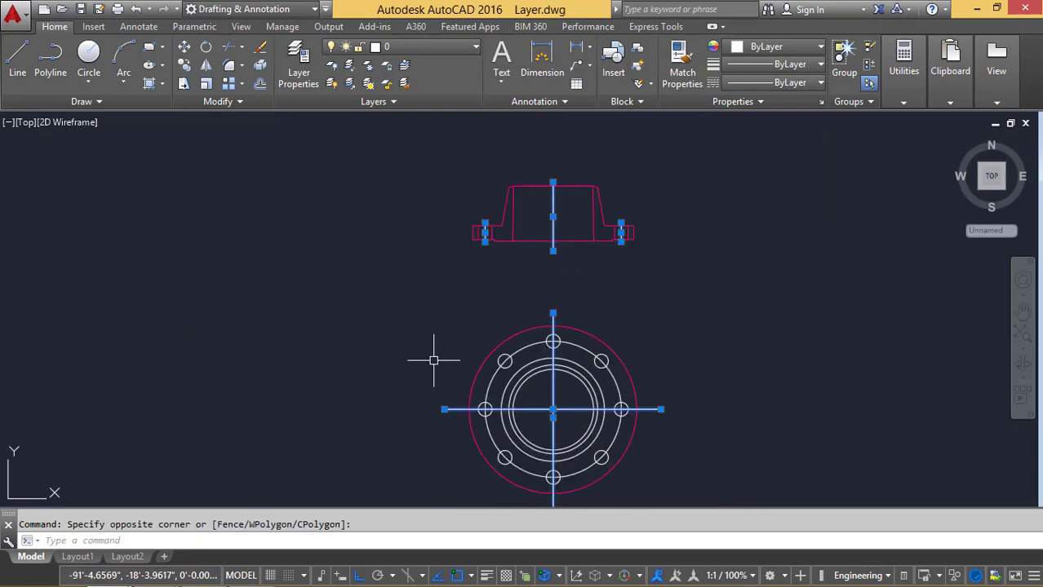
left_click(437, 46)
left_click(333, 156)
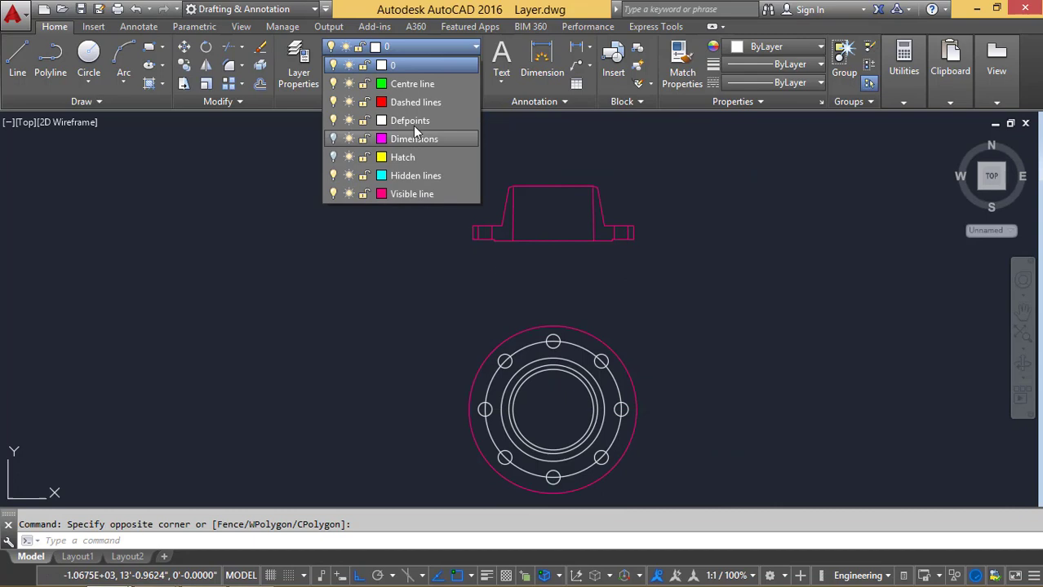
left_click(412, 84)
Set the linetype scale of the selected centre lines to 20 in their properties and clear the selection
scroll(554, 240, "up", 4)
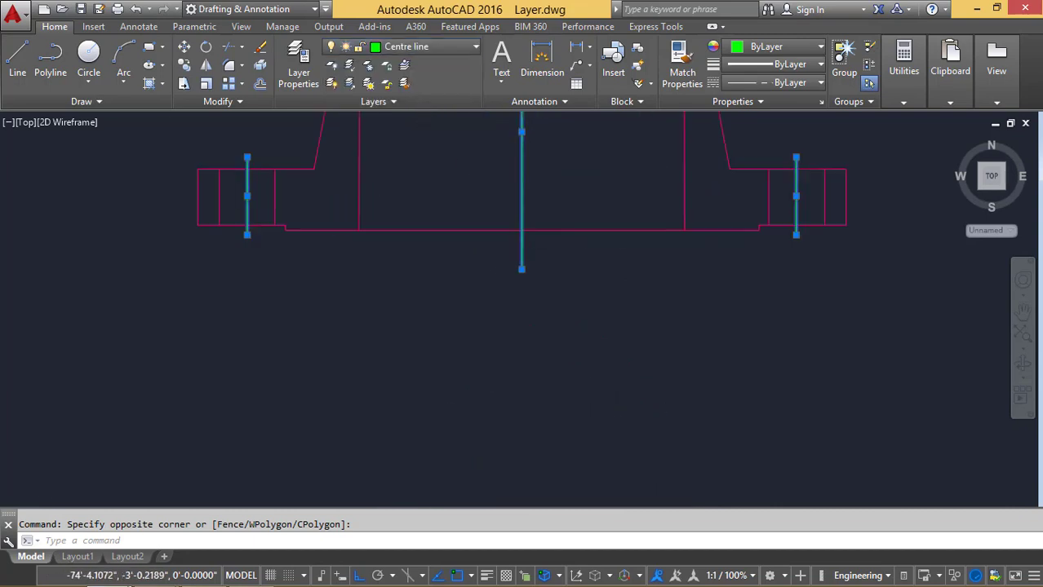
scroll(567, 291, "up", 2)
scroll(577, 297, "down", 4)
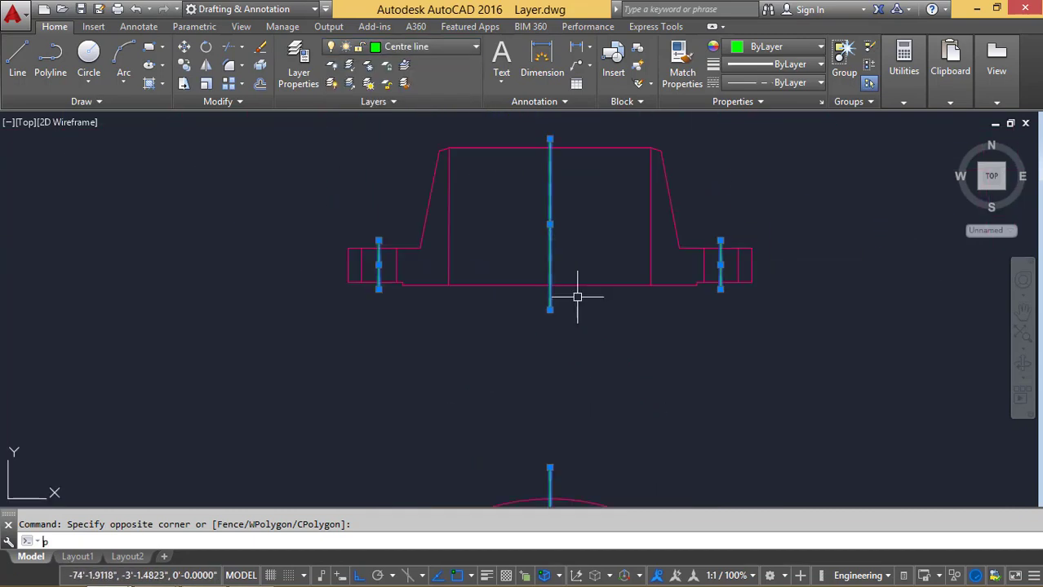
type("r")
key("Return")
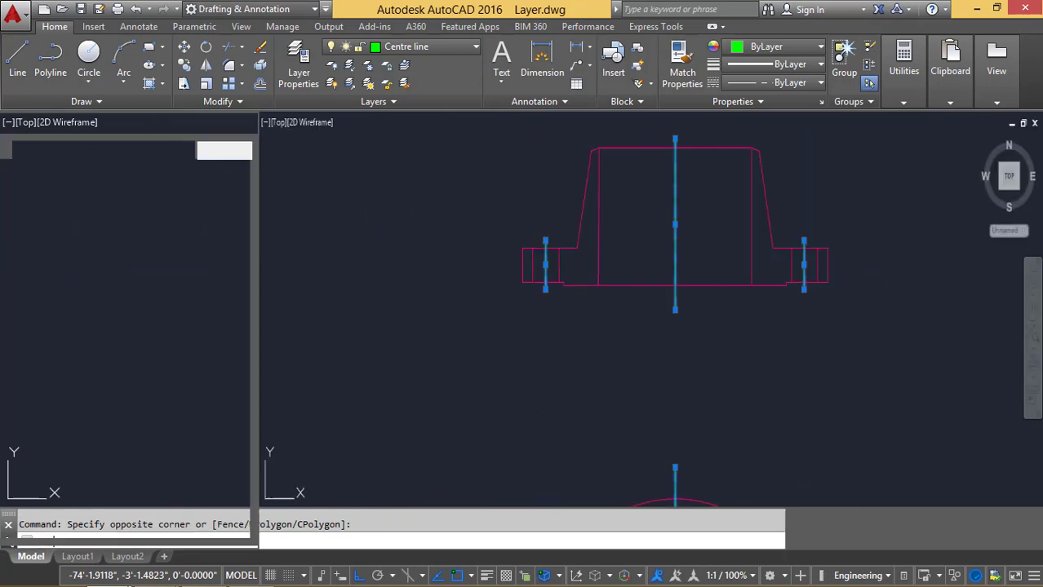
left_click(171, 229)
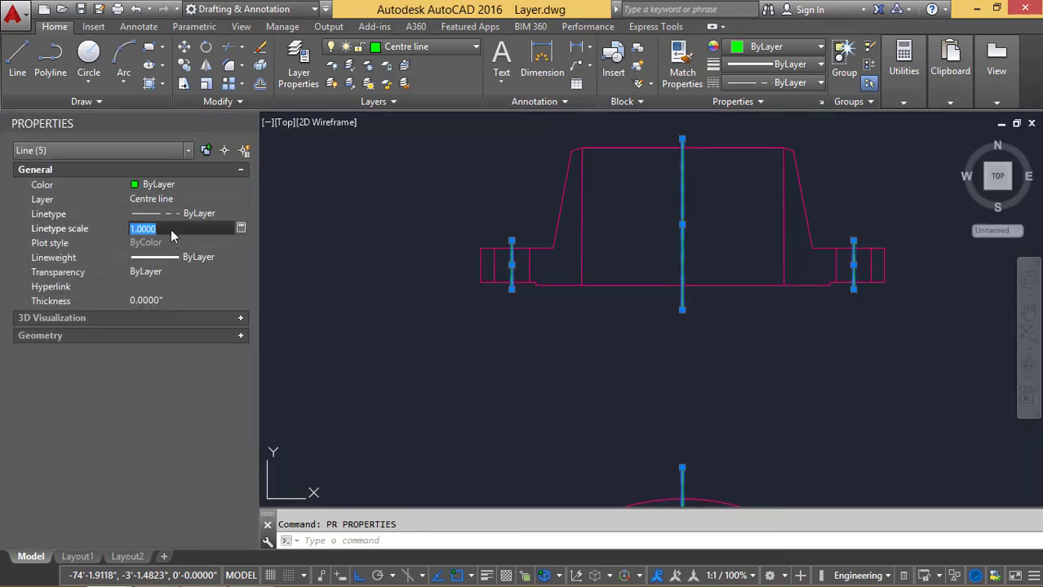
type("20")
key("Return")
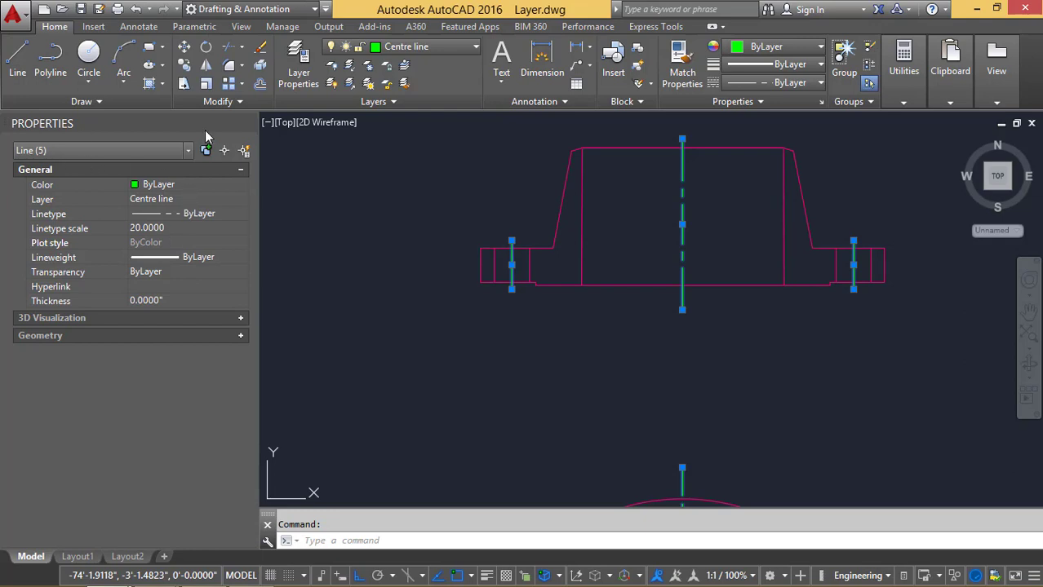
left_click(248, 122)
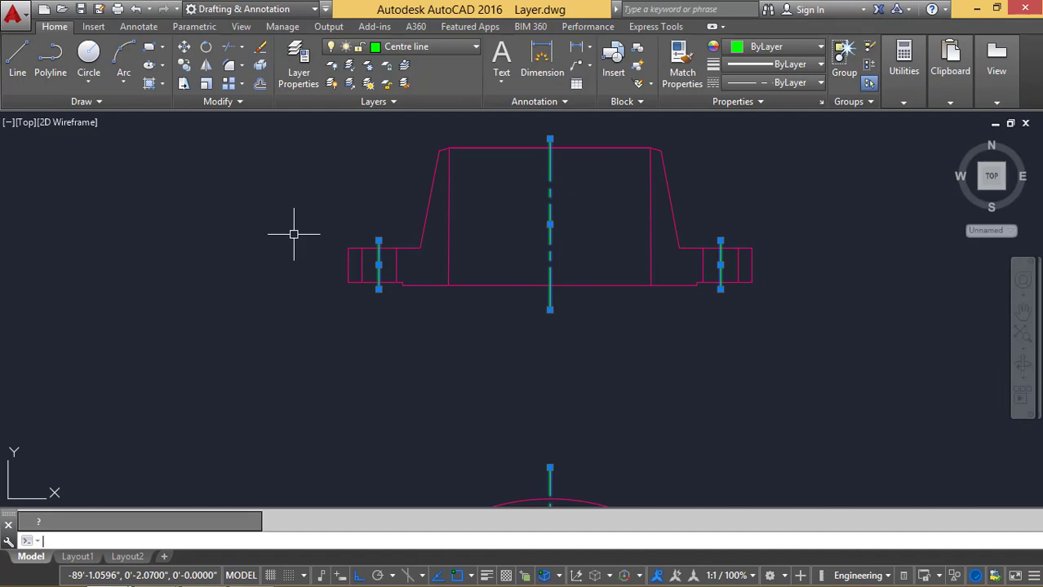
key("Escape")
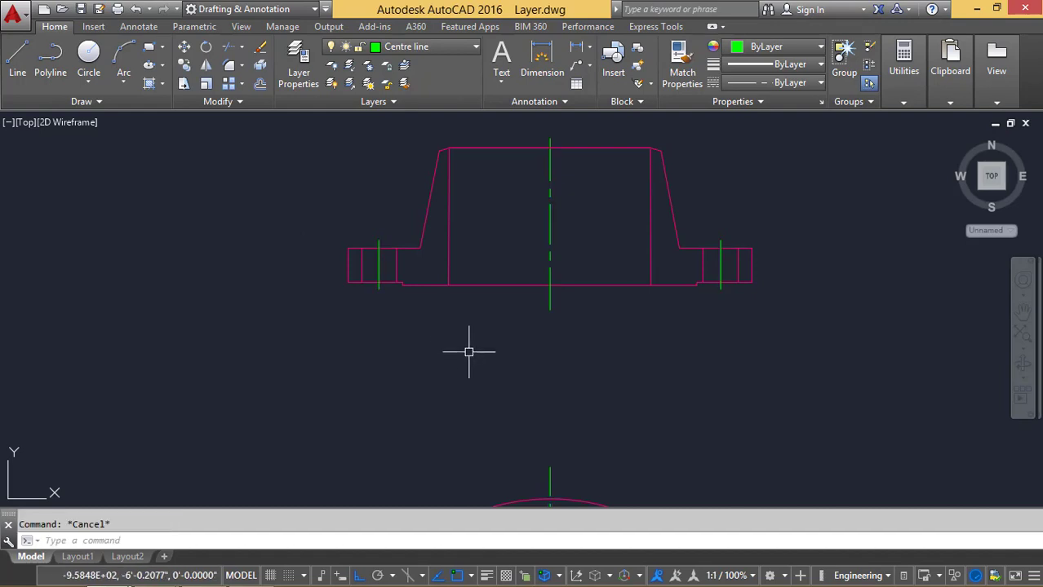
Move the circular view's innermost circle and the larger circle just inside the bolt circle to the Hidden lines layer
scroll(469, 352, "down", 2)
middle_click_drag(470, 347, 470, 245)
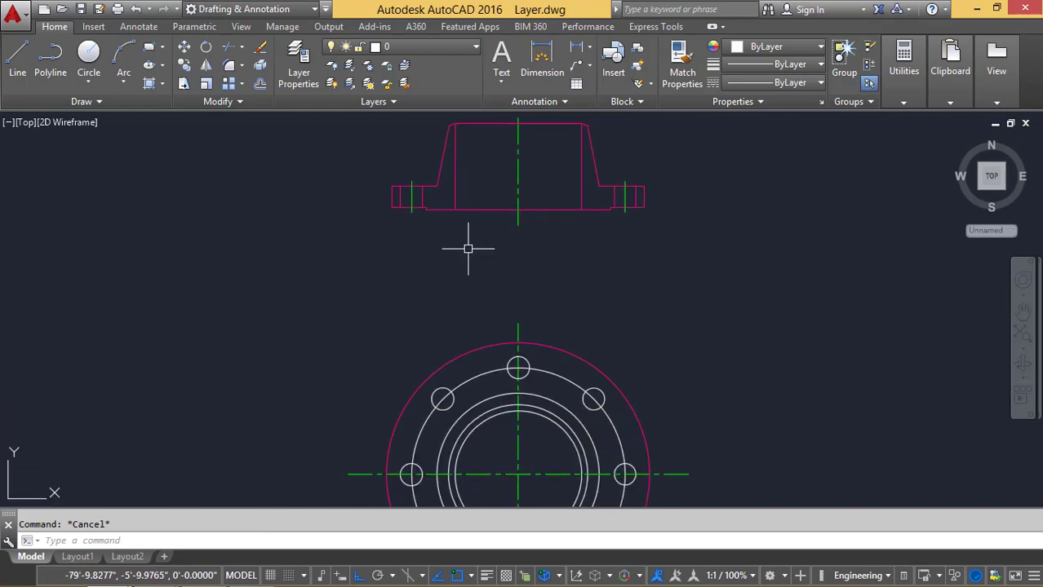
mouse_move(435, 196)
middle_mouse_down()
mouse_move(445, 289)
mouse_move(462, 314)
mouse_move(432, 220)
middle_mouse_up()
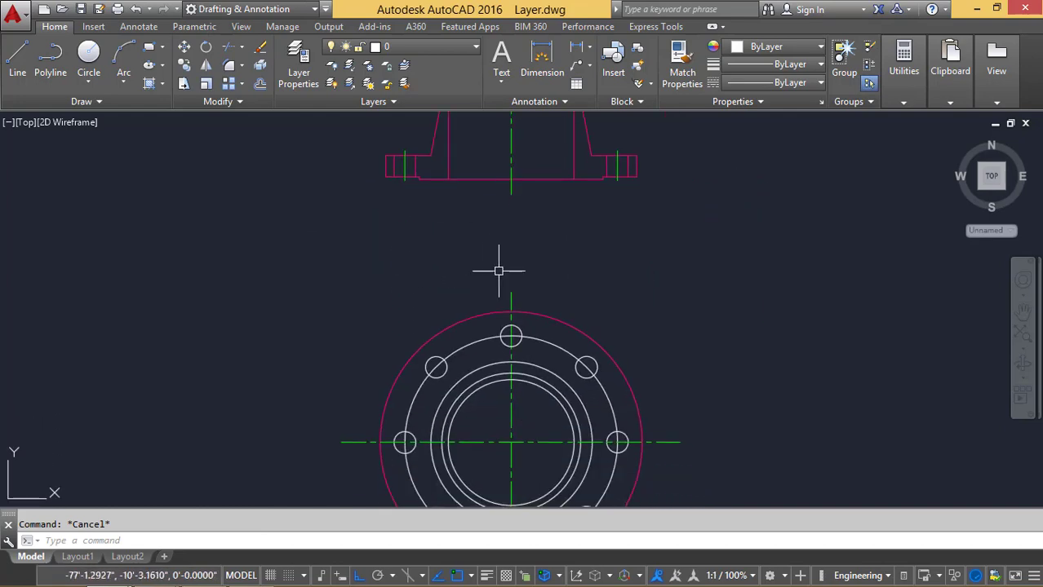
mouse_move(597, 273)
middle_mouse_down()
mouse_move(608, 315)
mouse_move(554, 318)
middle_mouse_up()
scroll(603, 297, "down", 2)
scroll(562, 301, "up", 2)
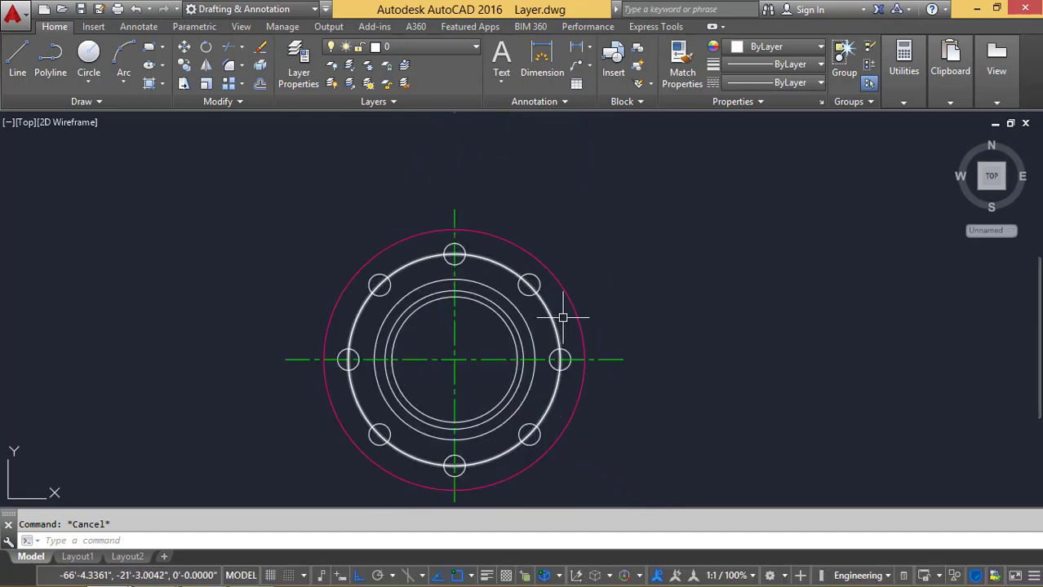
scroll(516, 337, "up", 2)
left_click(505, 324)
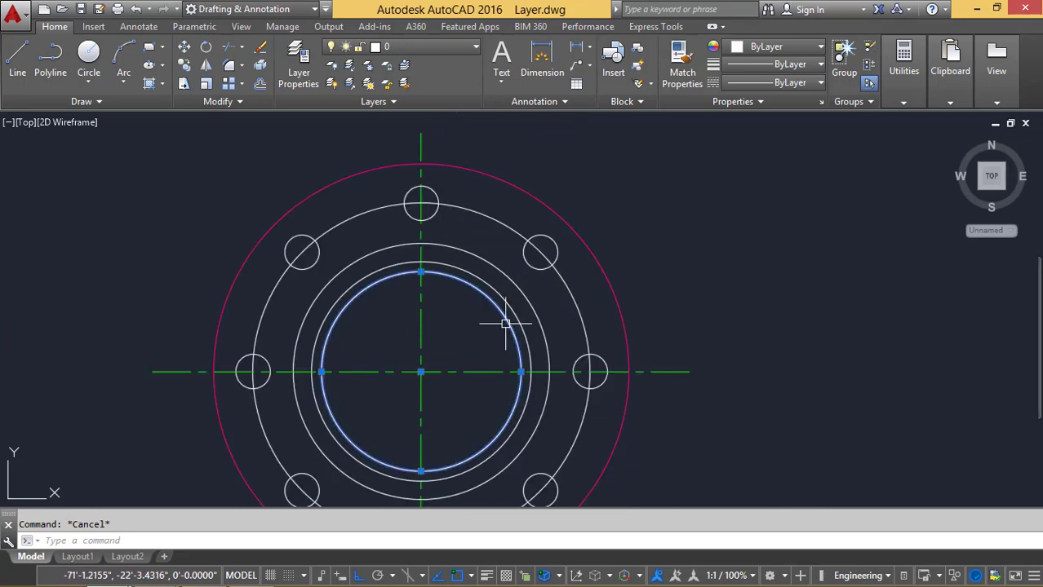
left_click(527, 297)
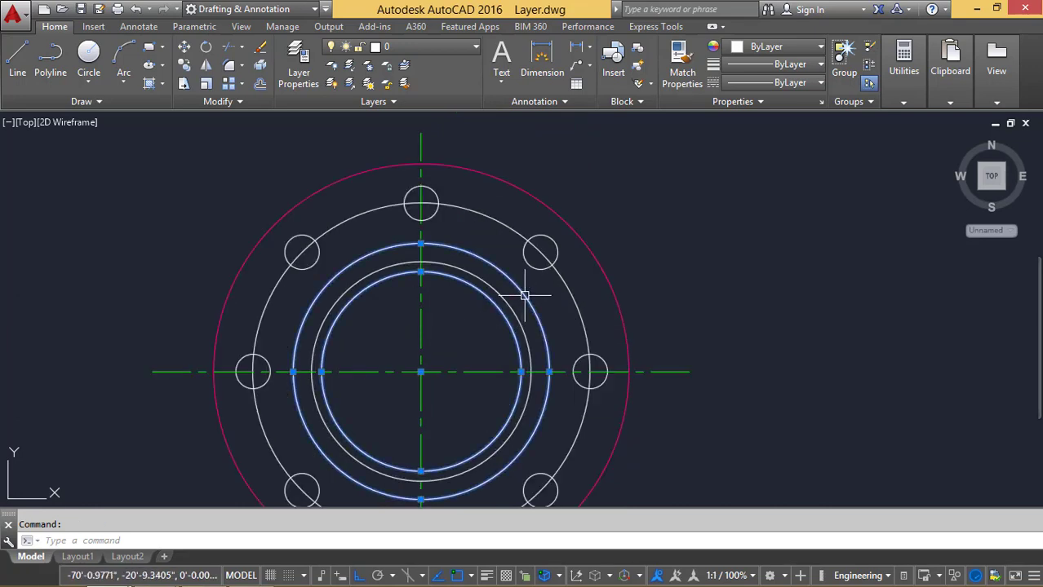
left_click(438, 46)
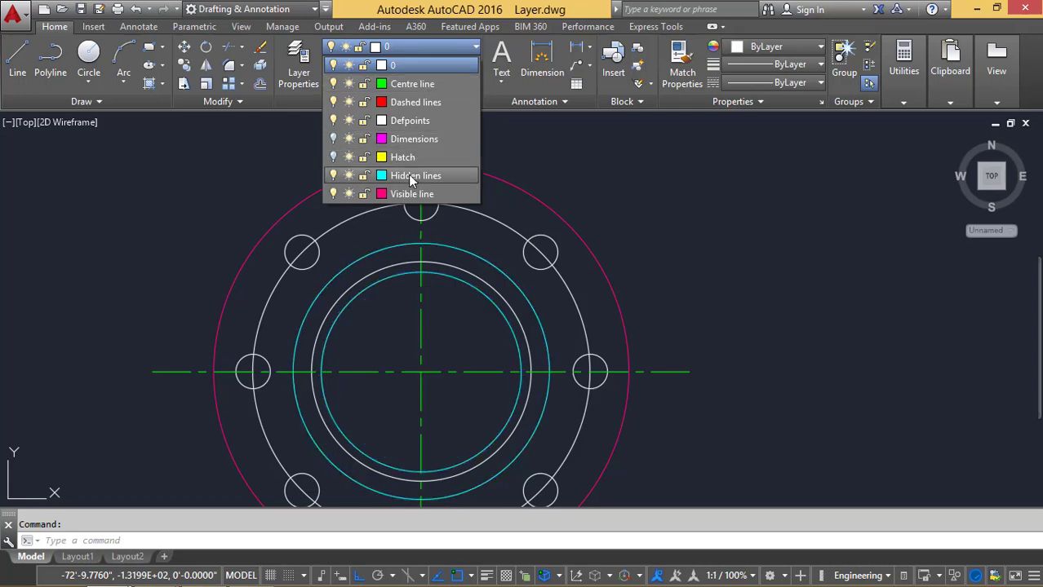
left_click(410, 177)
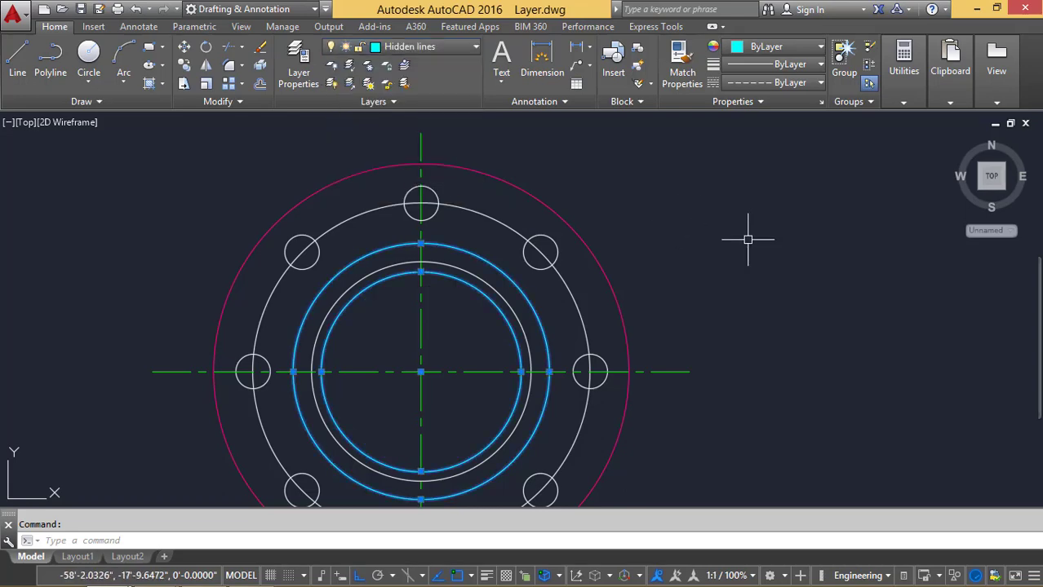
Set the linetype scale of the two selected hidden-line circles to 20 in their properties and clear the selection
key("Return")
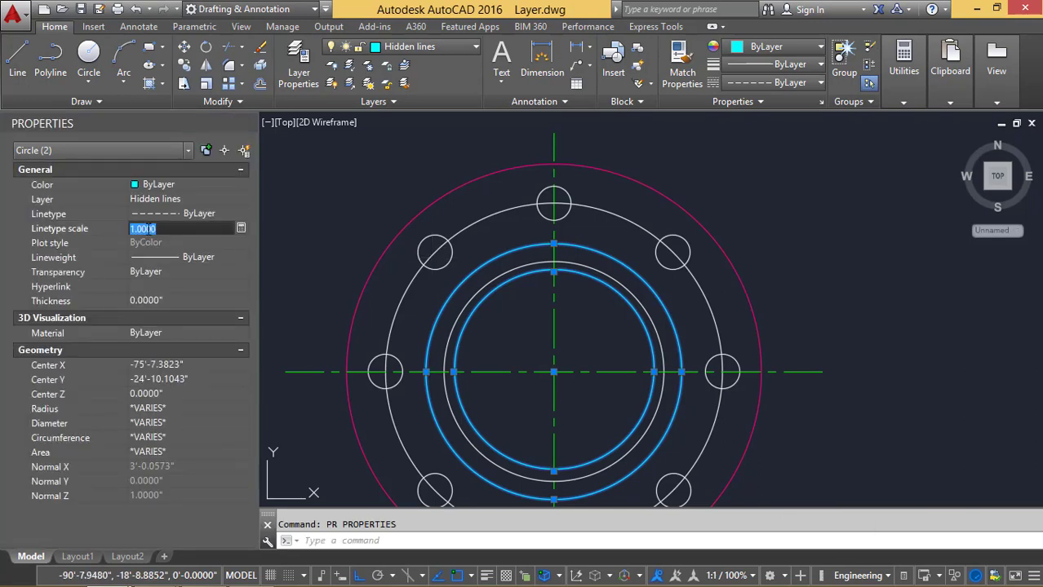
key("Return")
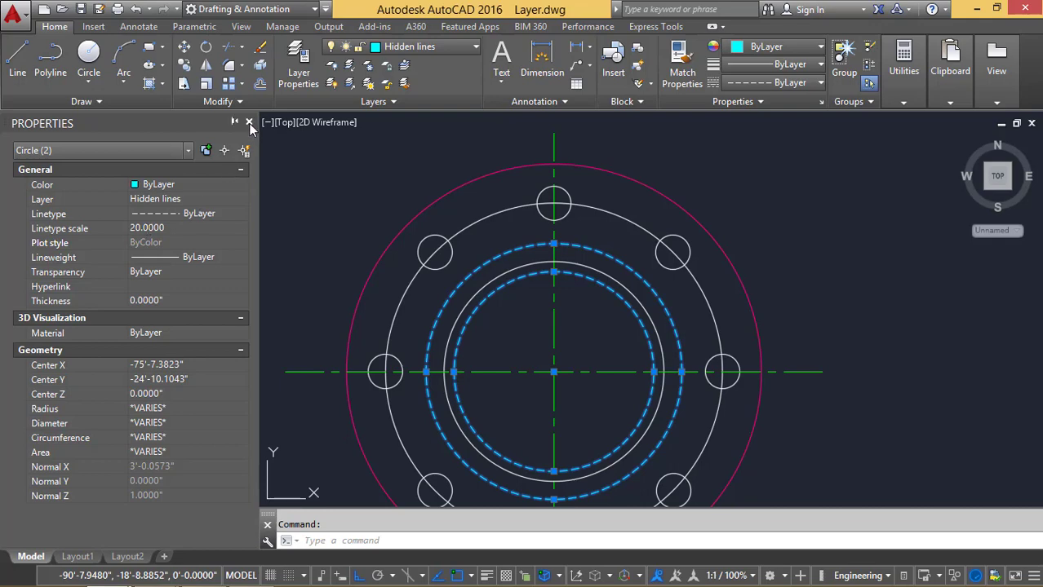
left_click(249, 123)
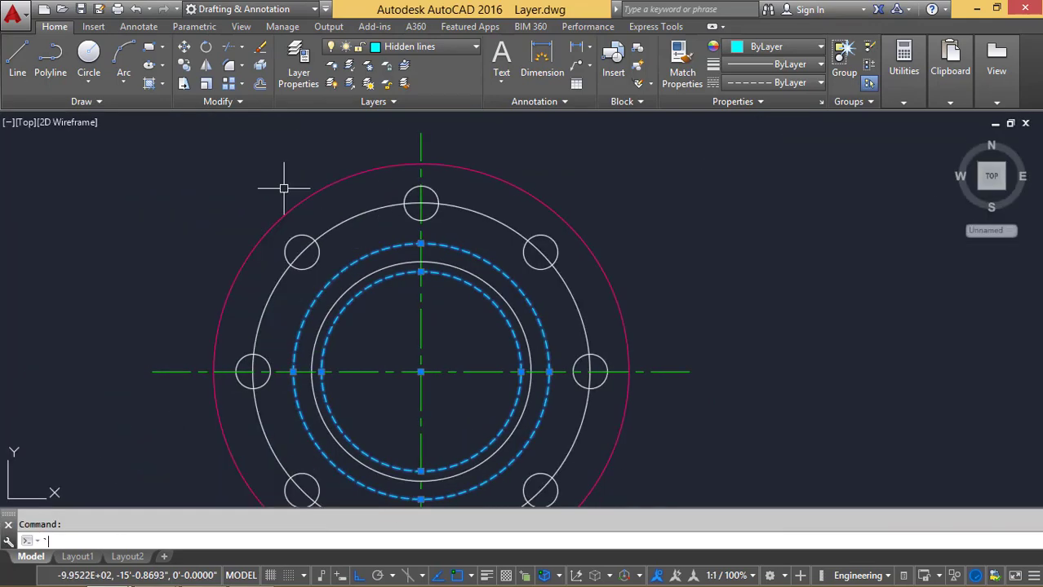
key("Escape")
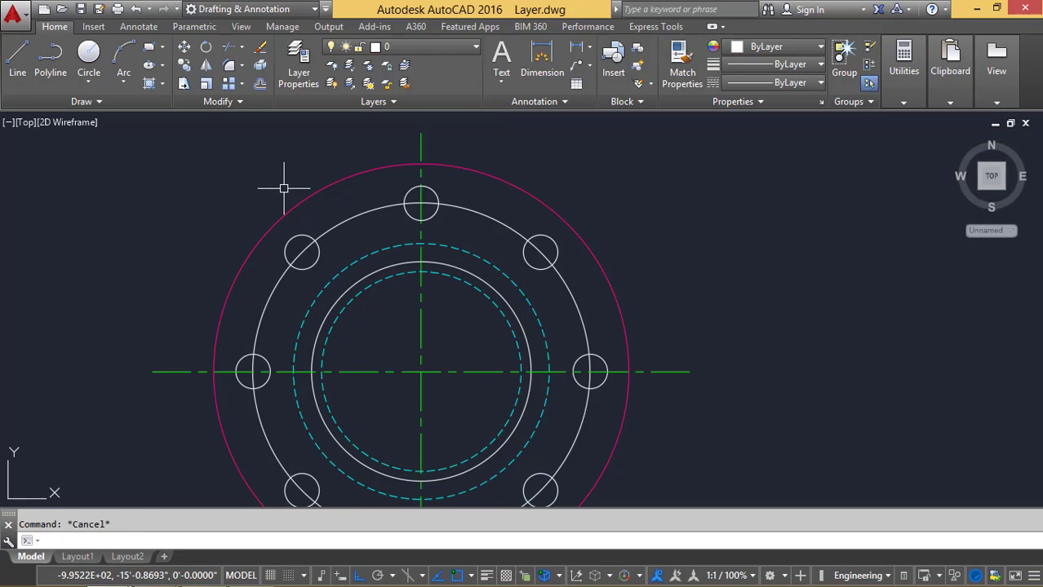
Move the bolt circle running through the hole centres to the Dashed lines layer
left_click(367, 217)
left_click(362, 211)
left_click(426, 52)
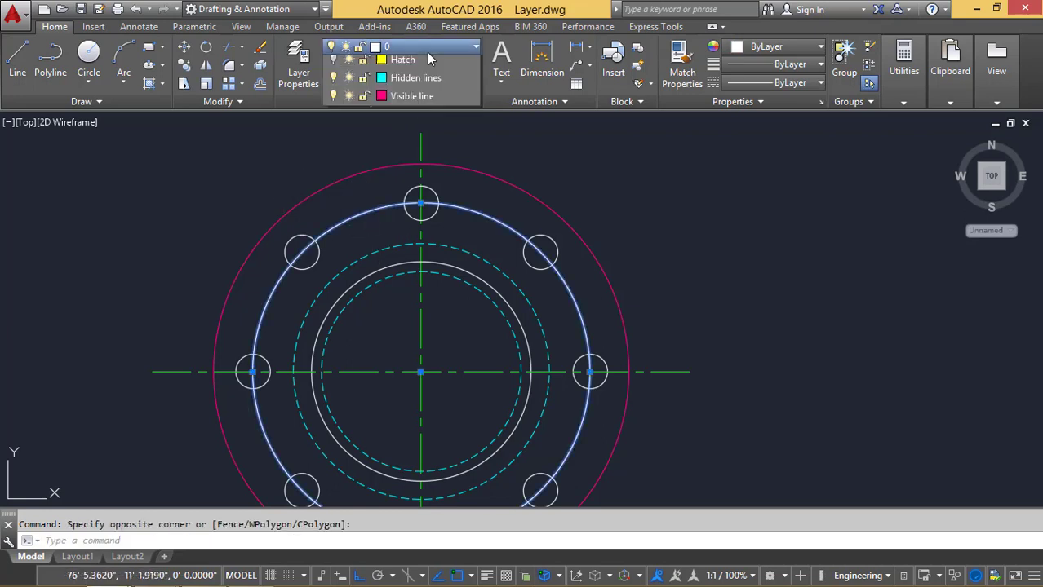
left_click(418, 104)
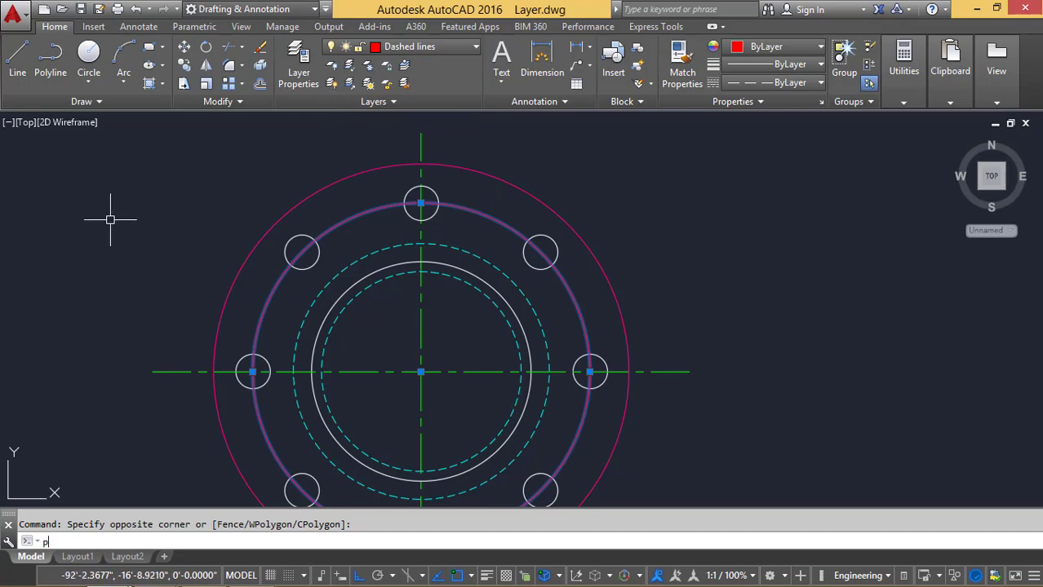
Set the selected bolt circle's linetype scale to 20 in its properties and clear the selection
key("Return")
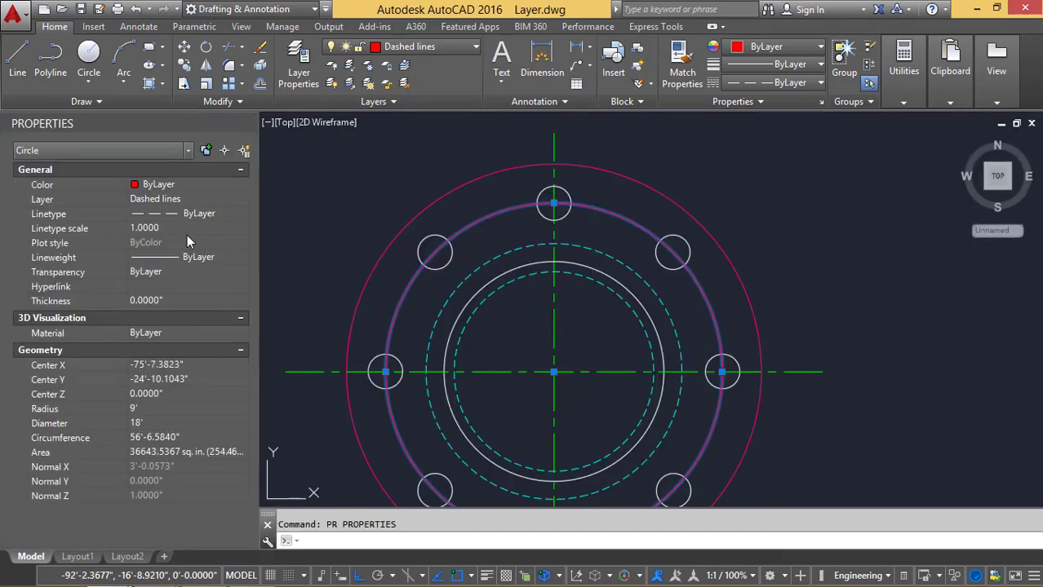
left_click(189, 229)
key("Return")
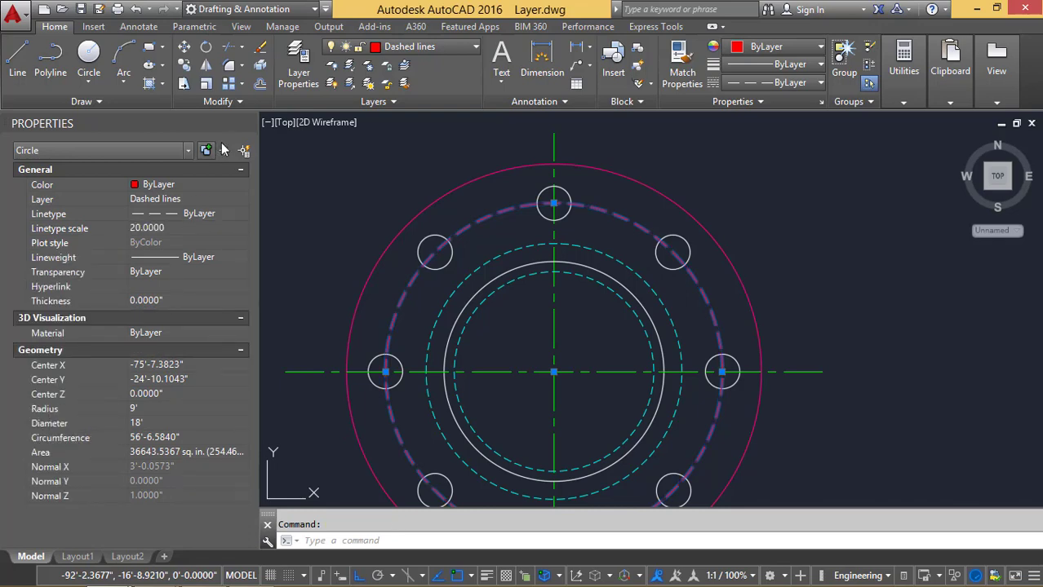
left_click(248, 122)
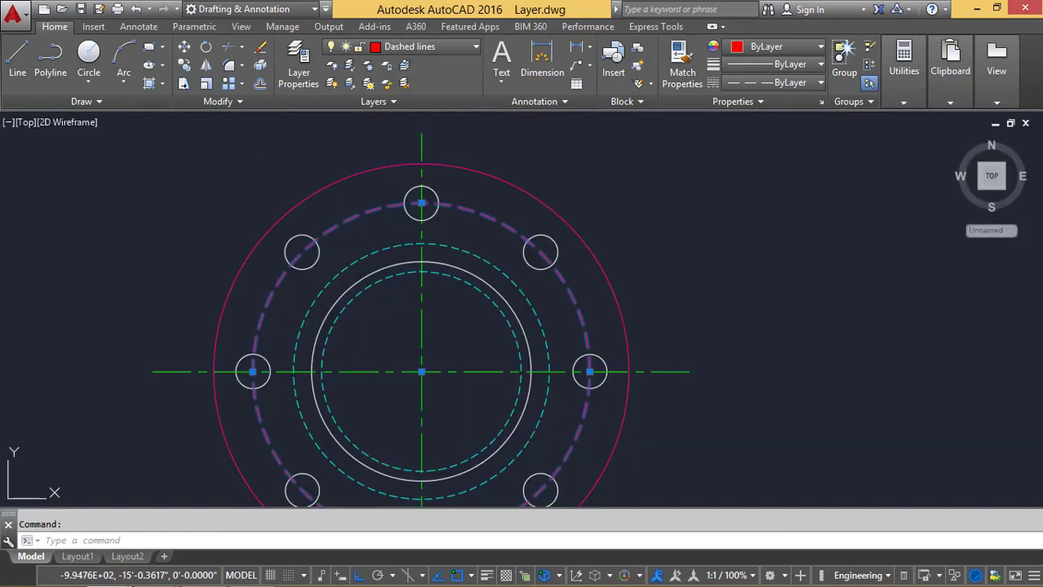
key("Escape")
Move the white circle between the two dashed cyan circles to the Visible line layer and clear the selection
scroll(368, 276, "down", 2)
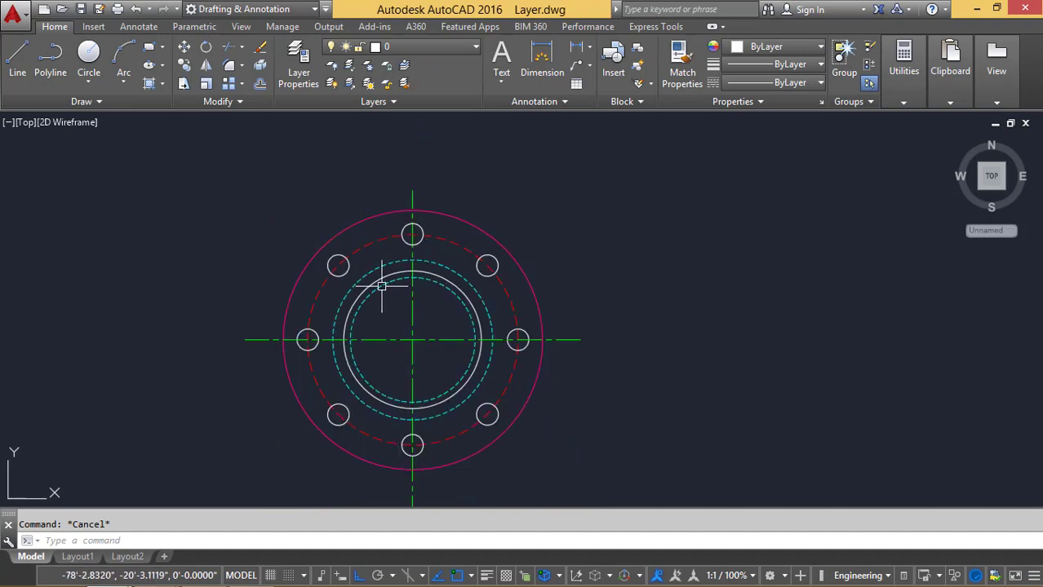
scroll(377, 278, "up", 2)
left_click(380, 280)
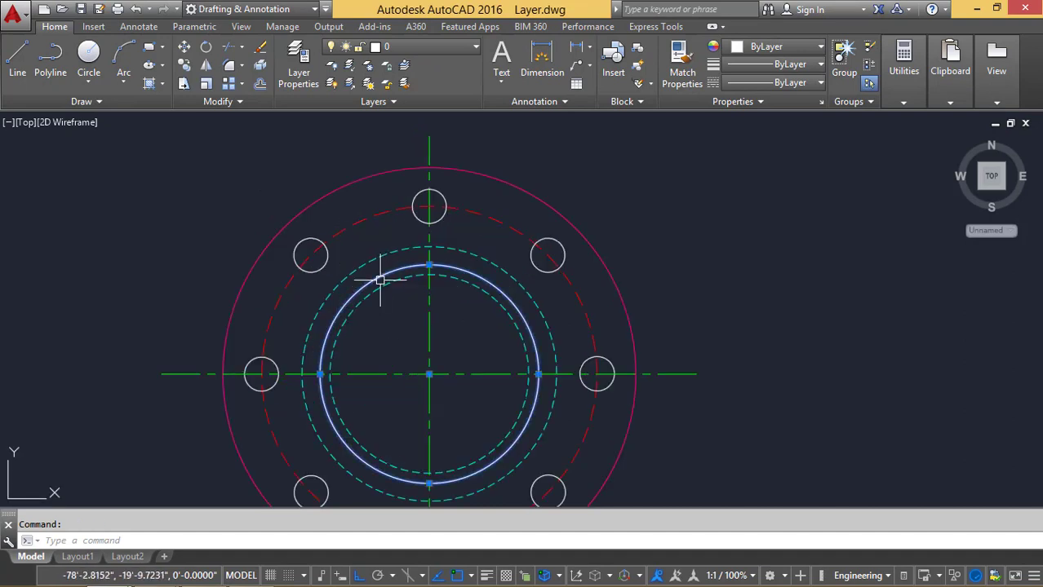
left_click(426, 55)
left_click(412, 194)
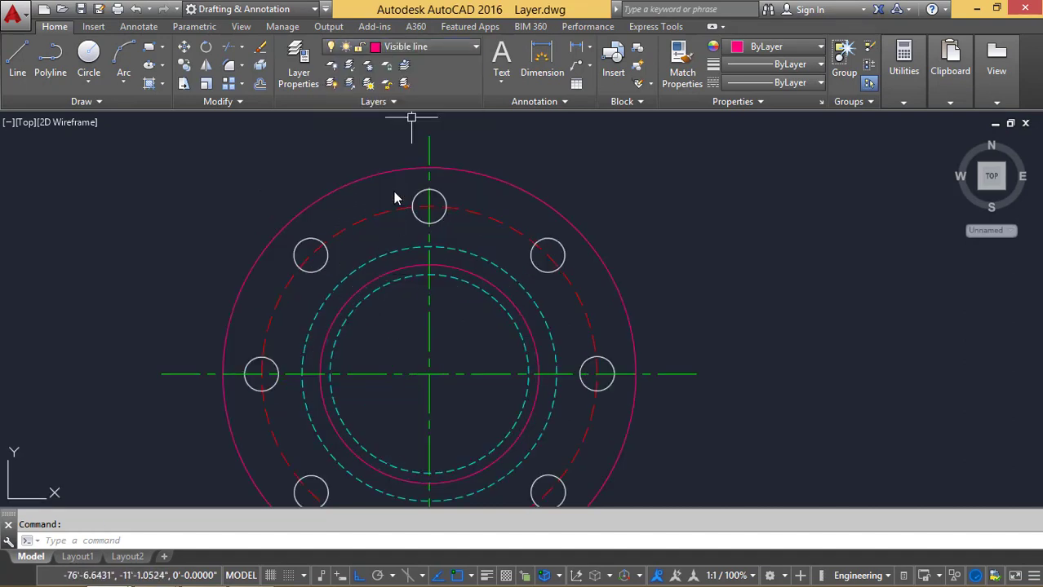
key("Escape")
Create a new layer named Holes in the layer manager
scroll(393, 191, "down", 6)
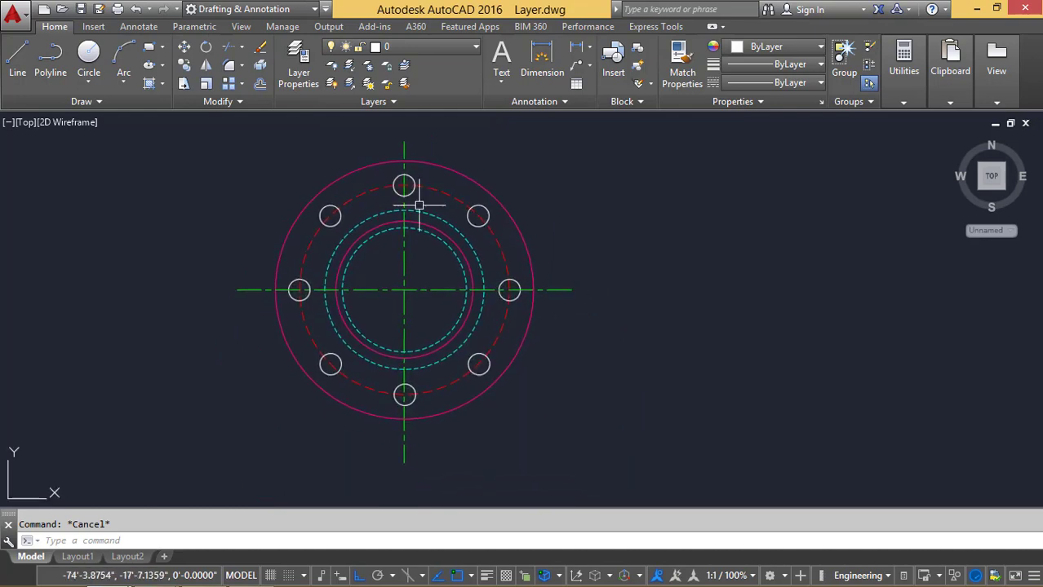
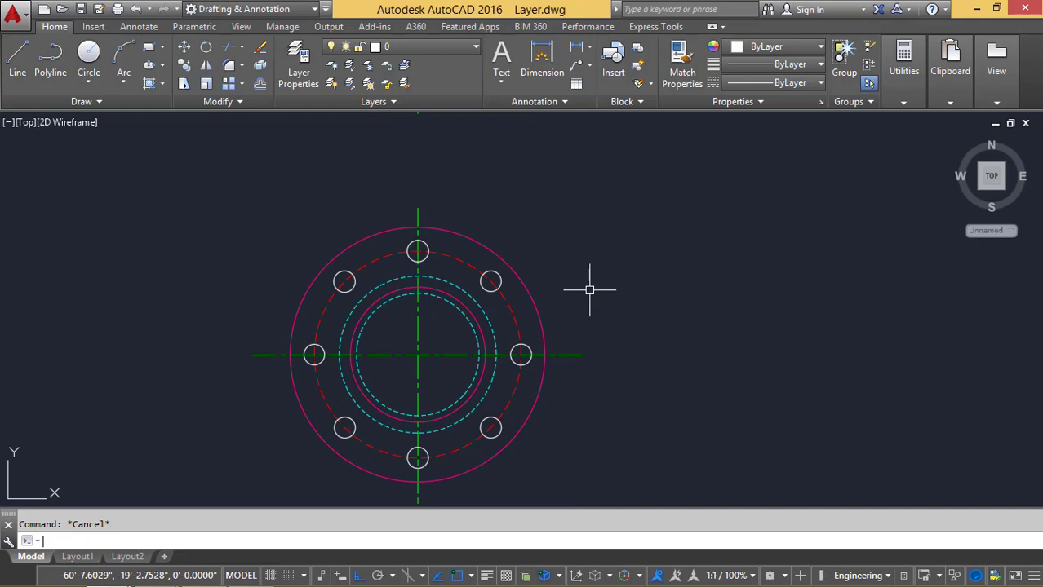
type("a")
key("Return")
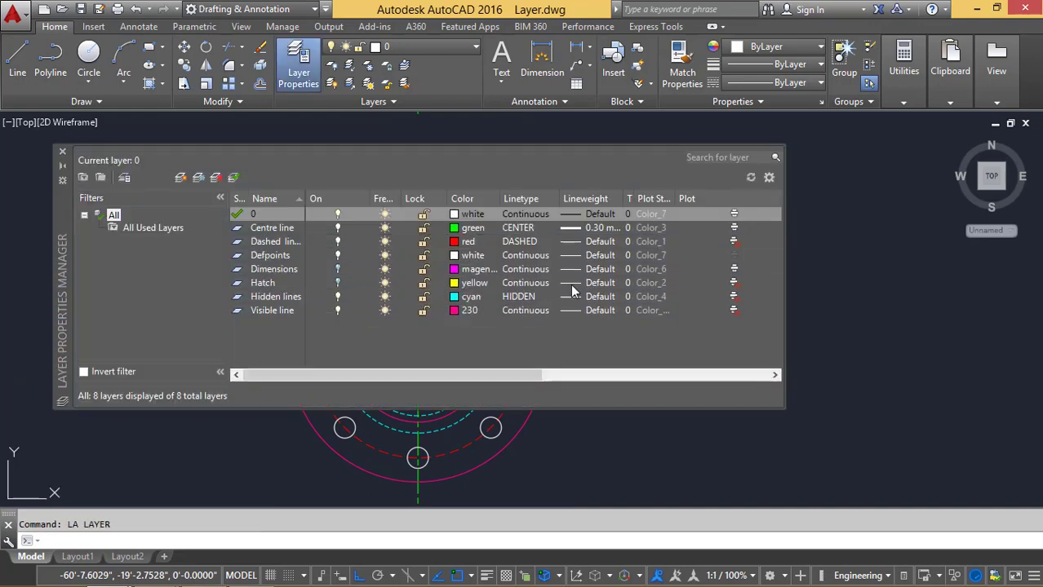
left_click(181, 178)
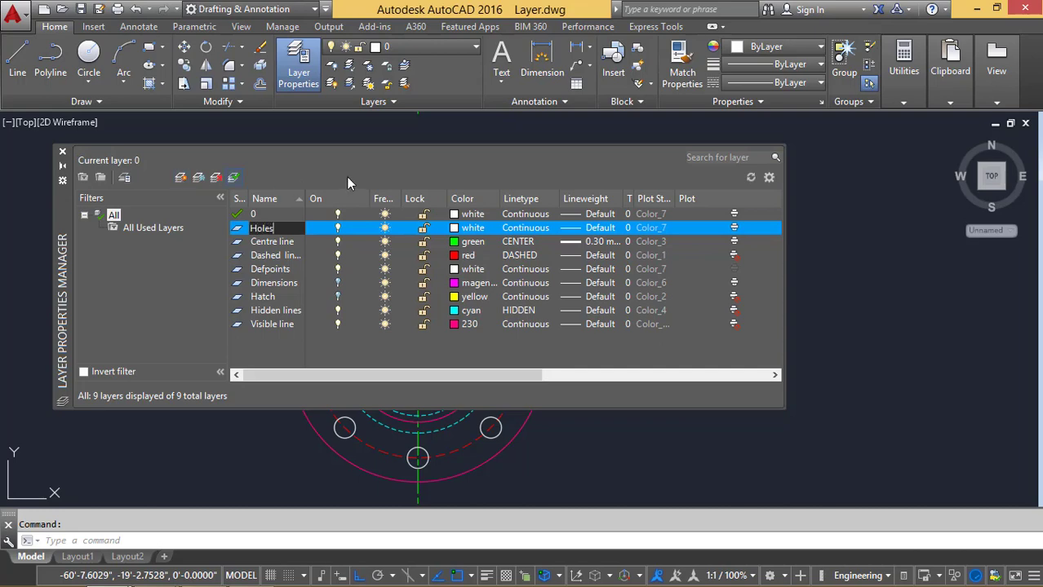
Set the Holes layer's color to index color 214 and close the layer manager
left_click(471, 229)
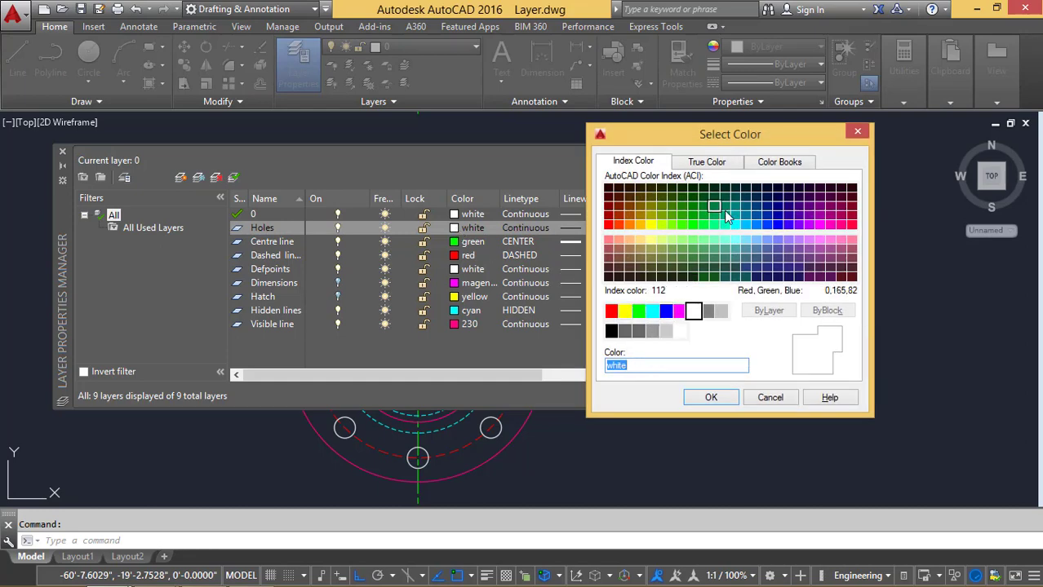
left_click(813, 210)
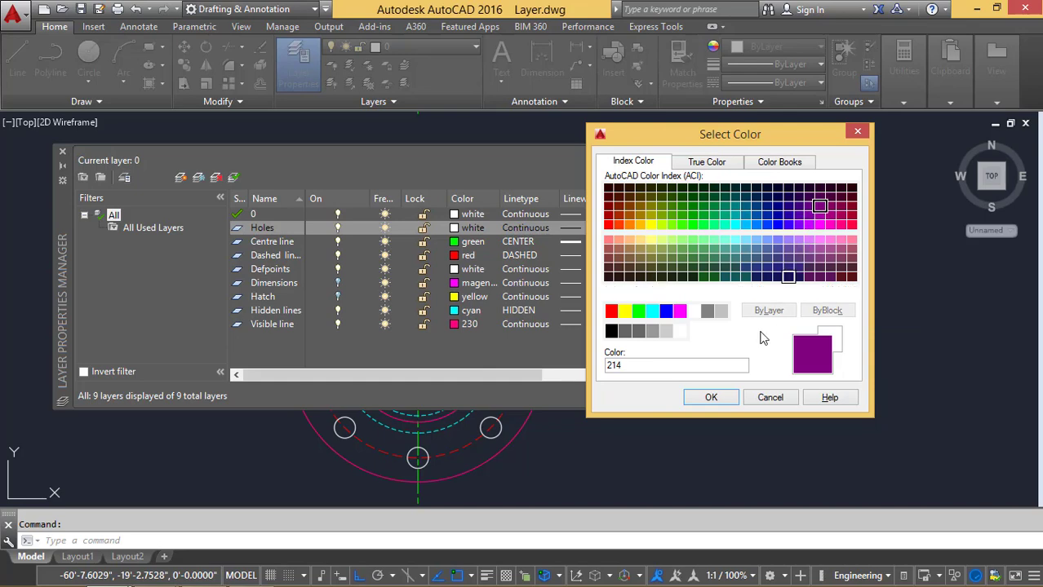
left_click(711, 397)
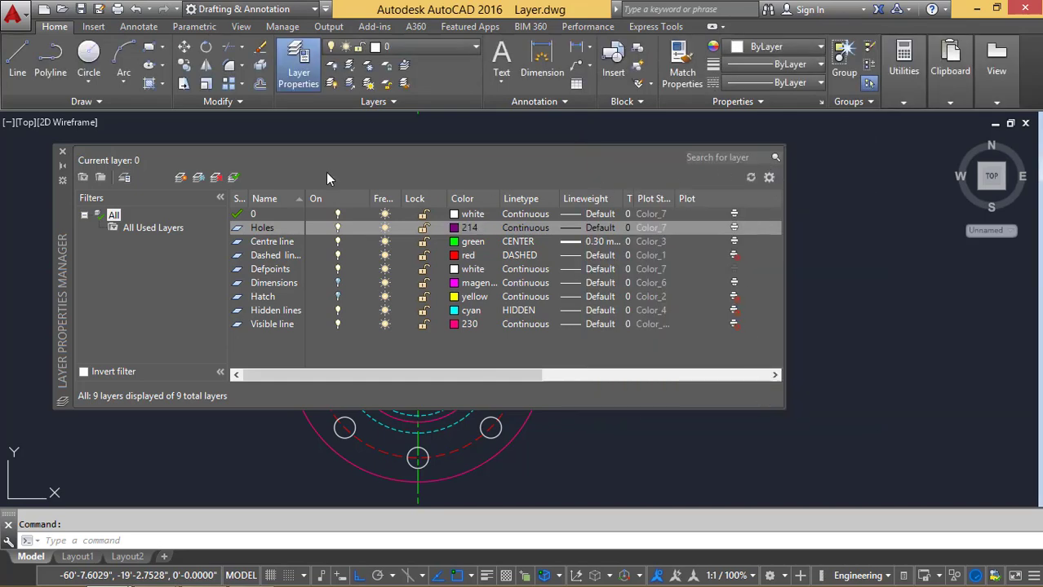
left_click(62, 154)
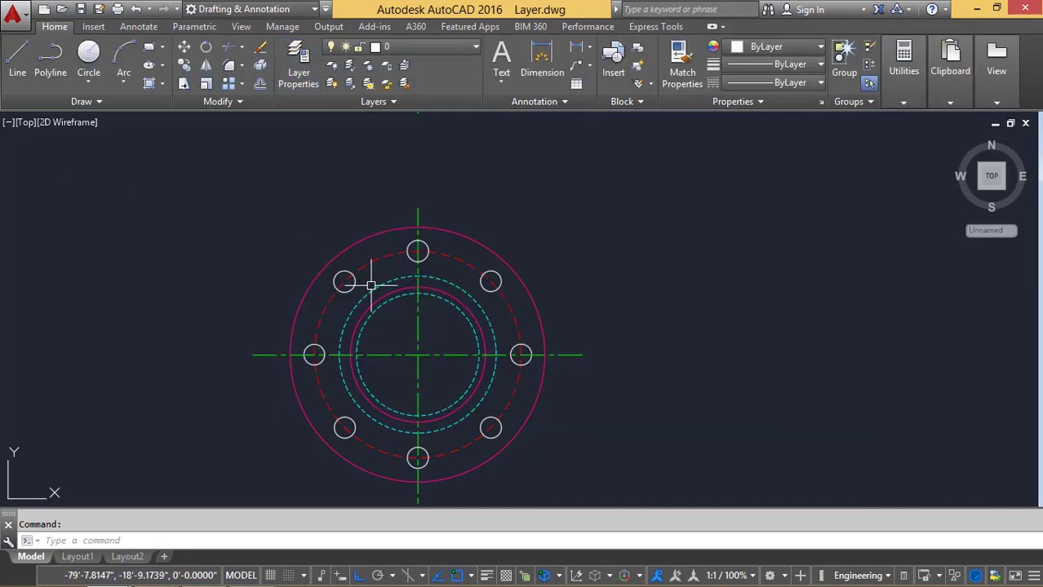
Move the circular array of bolt holes to the Holes layer and clear the selection
scroll(367, 284, "up", 3)
left_click(338, 278)
left_click(308, 285)
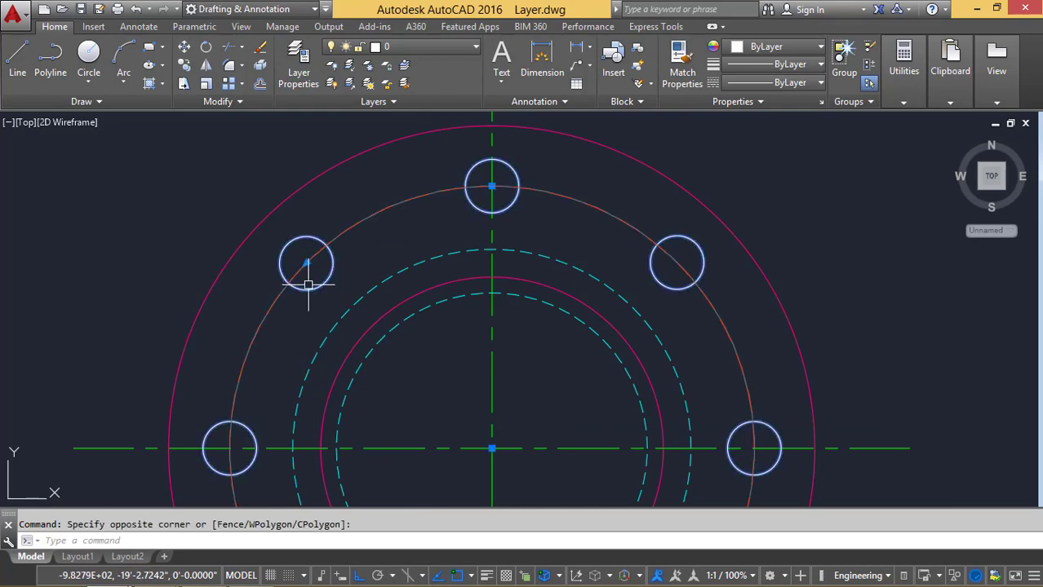
scroll(382, 279, "down", 2)
left_click(54, 25)
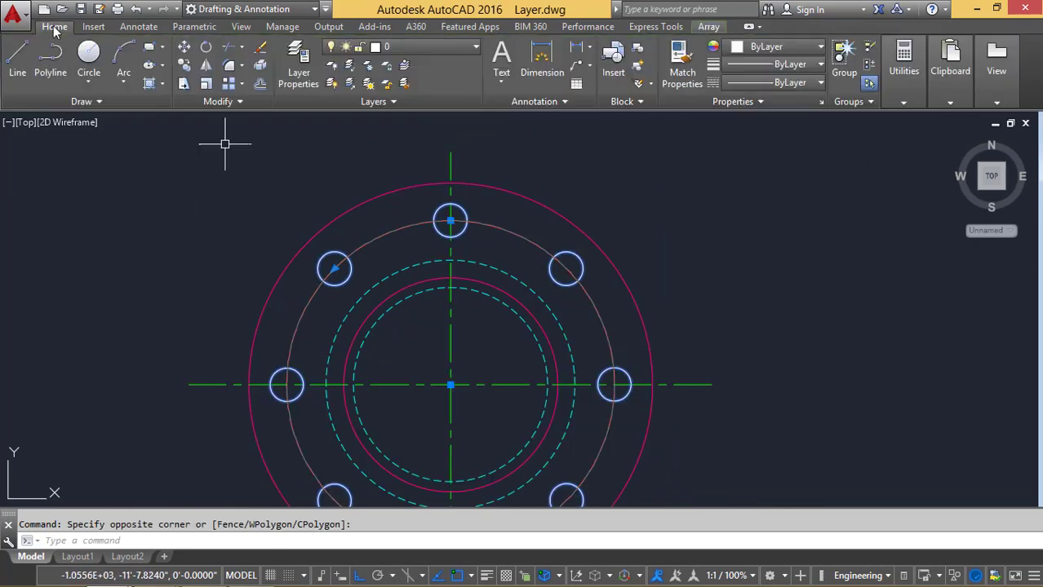
left_click(351, 47)
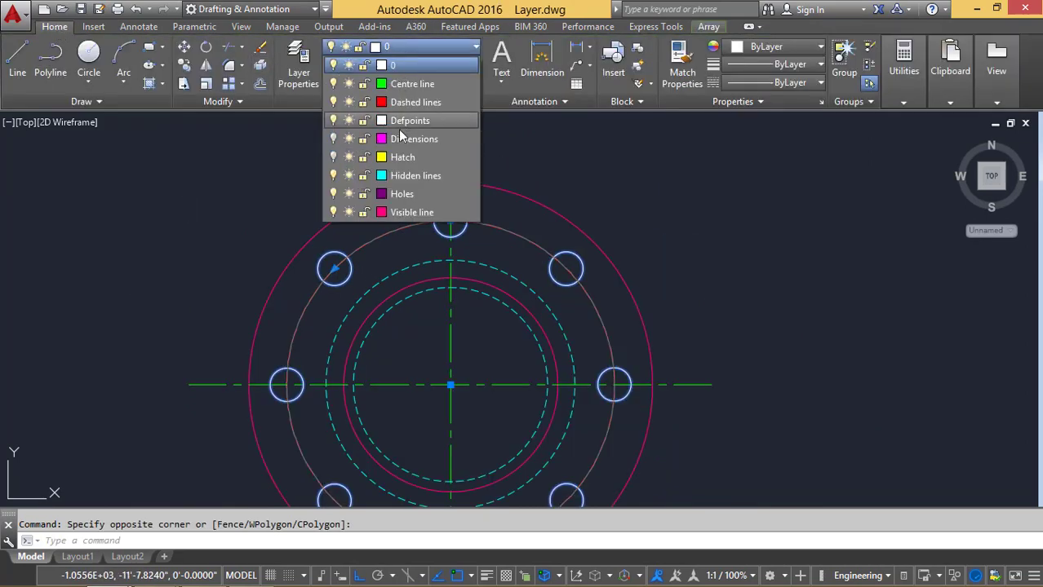
left_click(402, 195)
key("Escape")
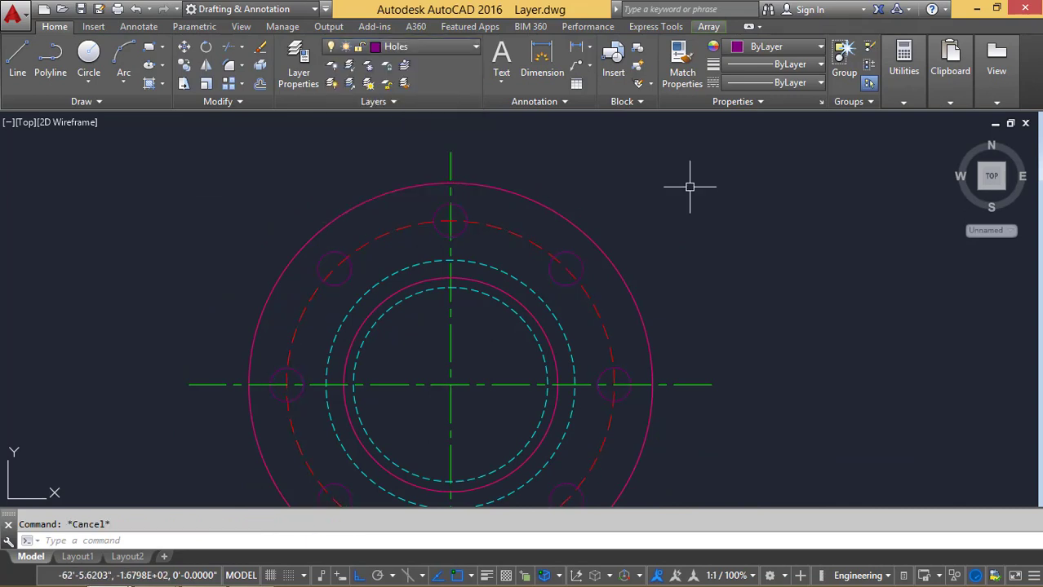
Change the Holes layer's color to index color 30 in the layer manager
scroll(689, 188, "down", 2)
middle_click_drag(691, 207, 661, 202)
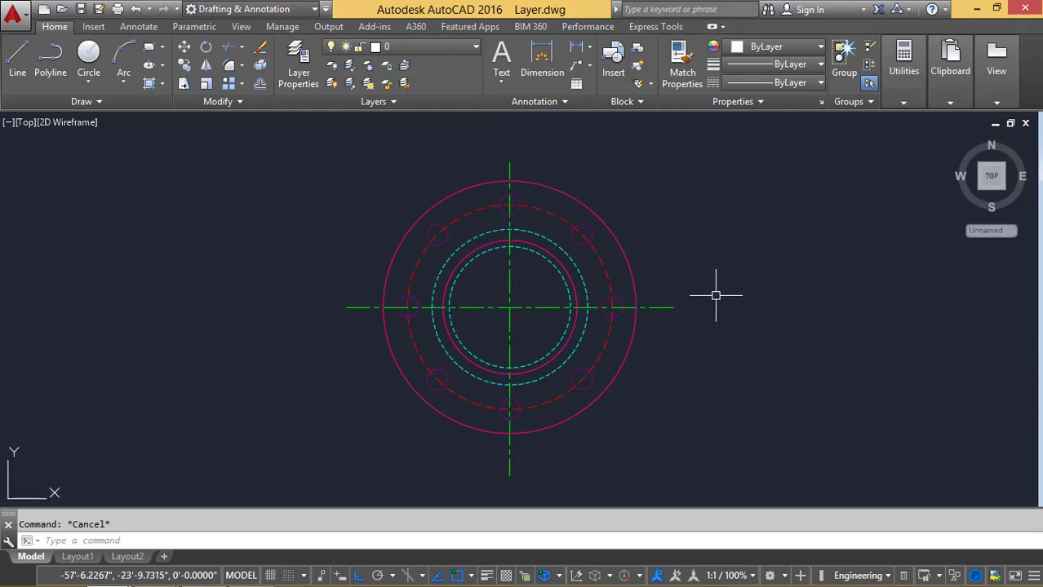
type("la")
key("Return")
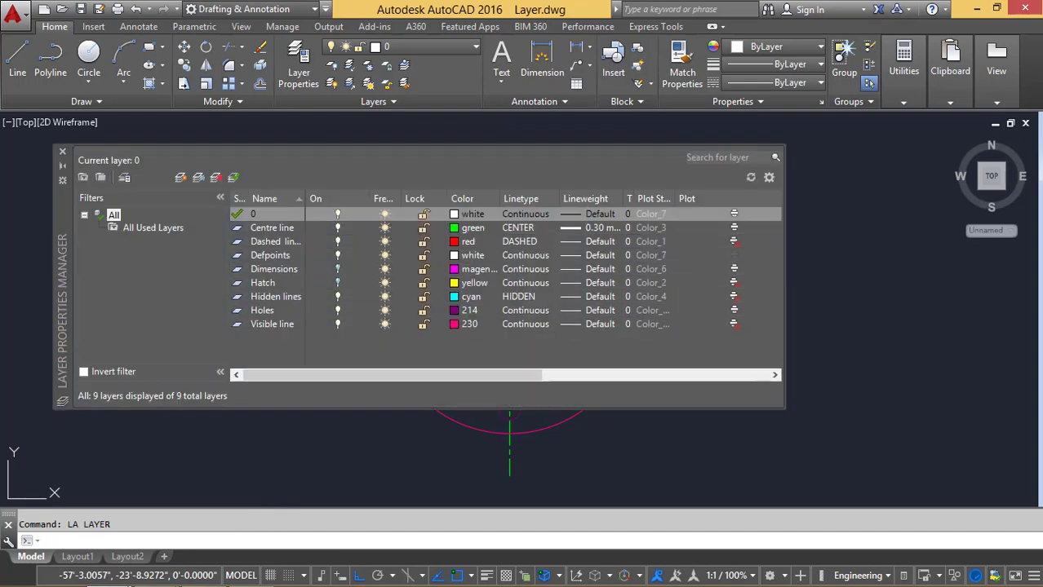
left_click(467, 311)
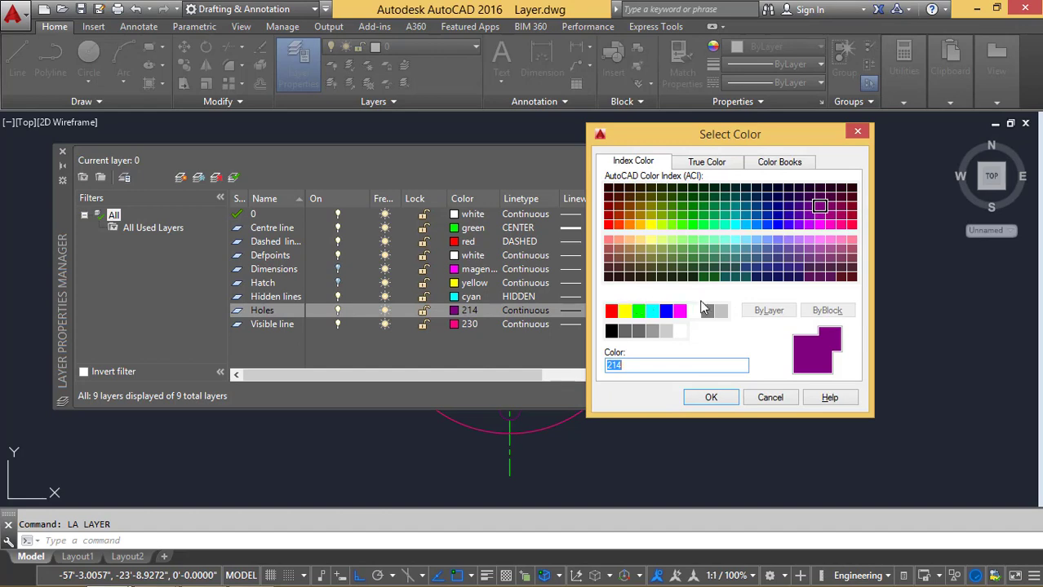
left_click(629, 224)
left_click(711, 398)
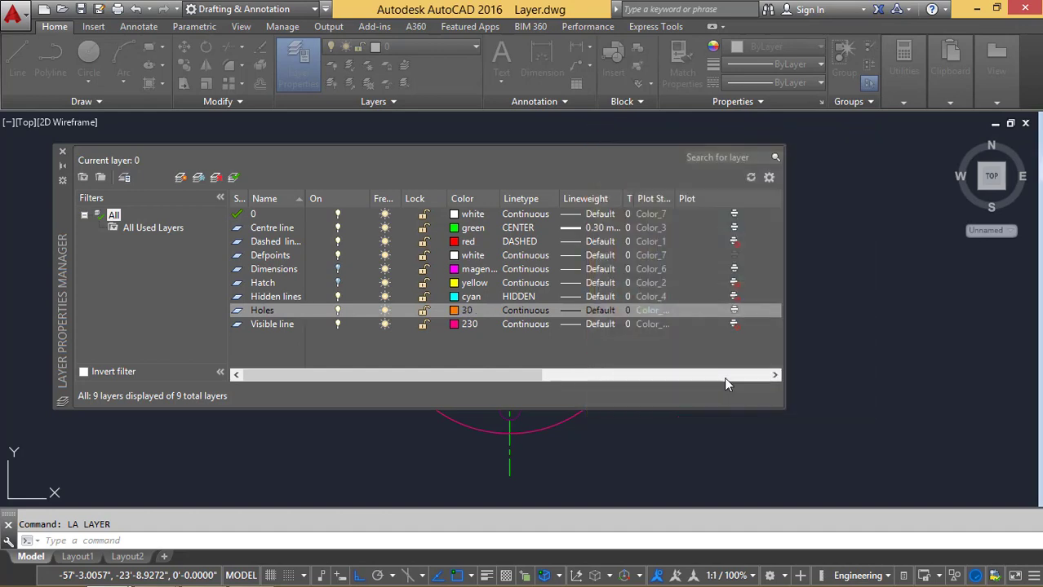
Close the layer manager and show both the section view and the plan view of the flange
left_click(63, 153)
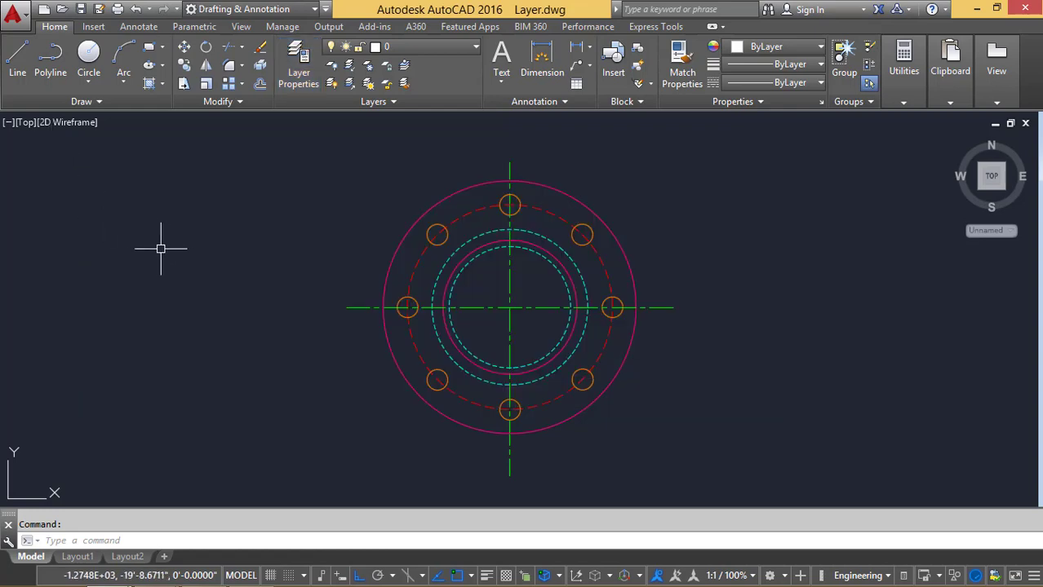
scroll(359, 290, "down", 3)
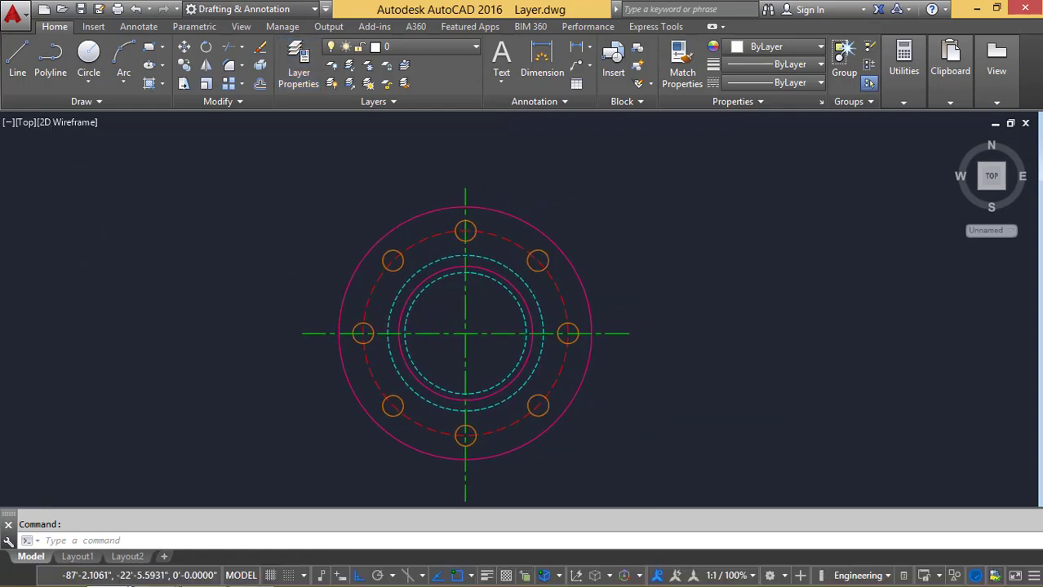
scroll(333, 281, "down", 1)
scroll(327, 265, "up", 1)
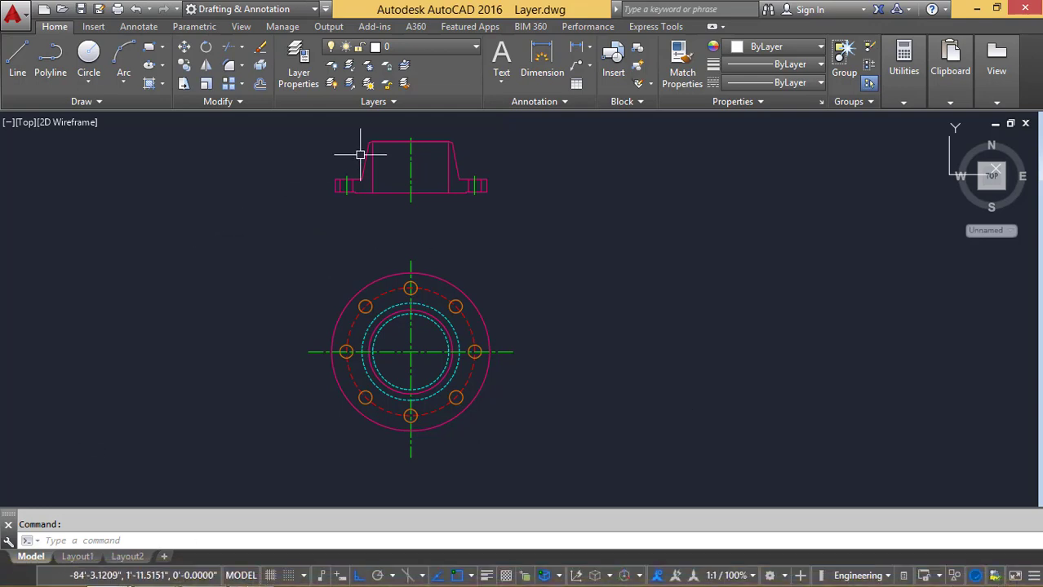
Turn off the Centre line layer
left_click(422, 47)
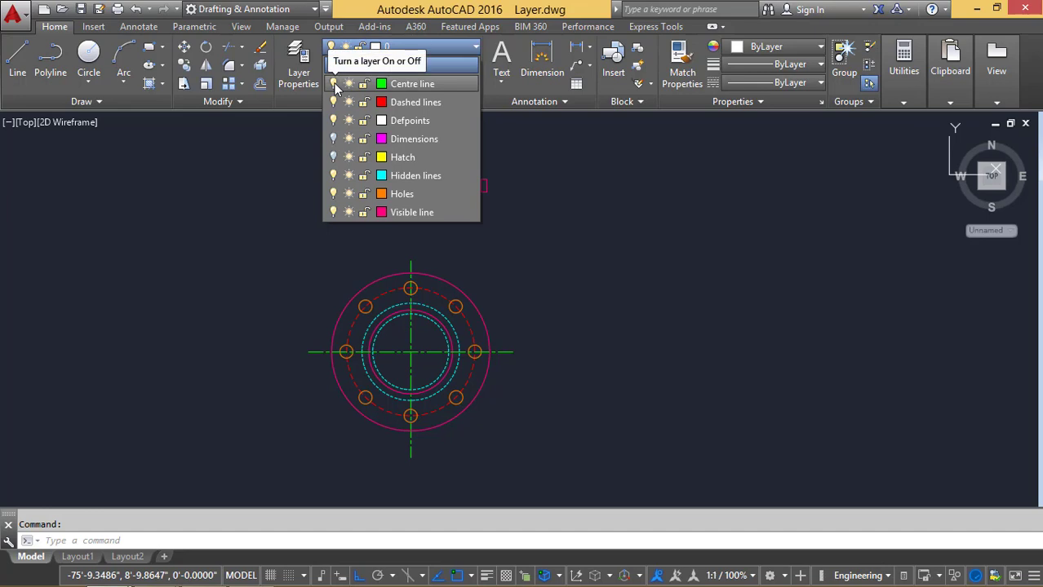
left_click(334, 85)
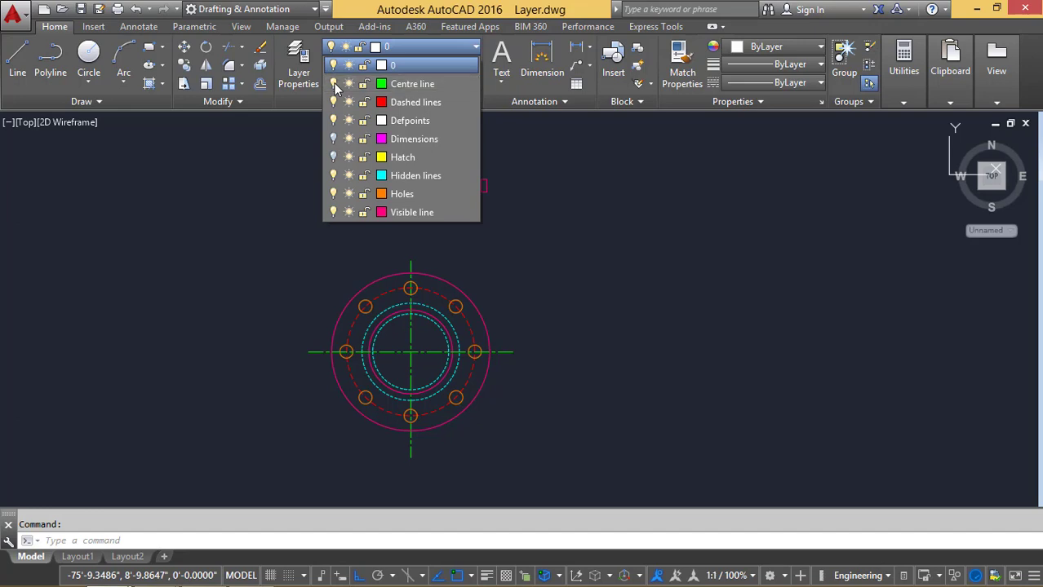
left_click(529, 188)
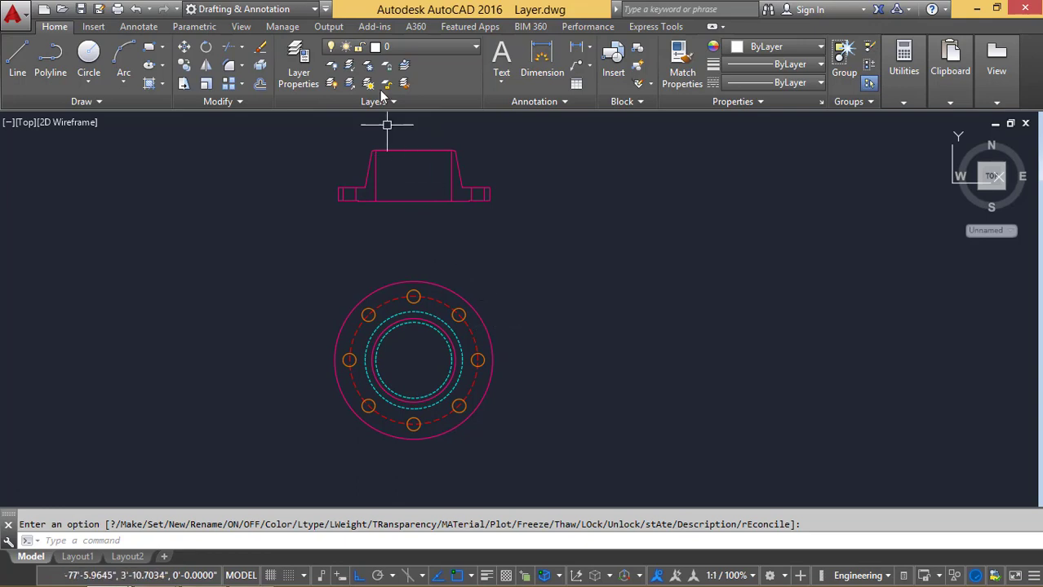
Turn on the Hatch and Dimensions layers and examine both flange views
left_click(402, 49)
left_click(333, 156)
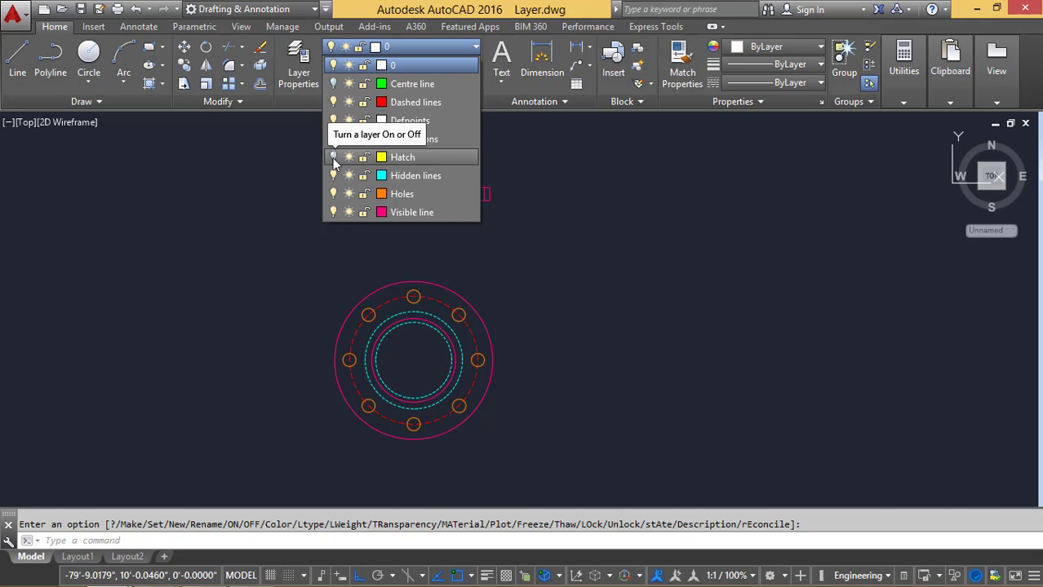
left_click(334, 158)
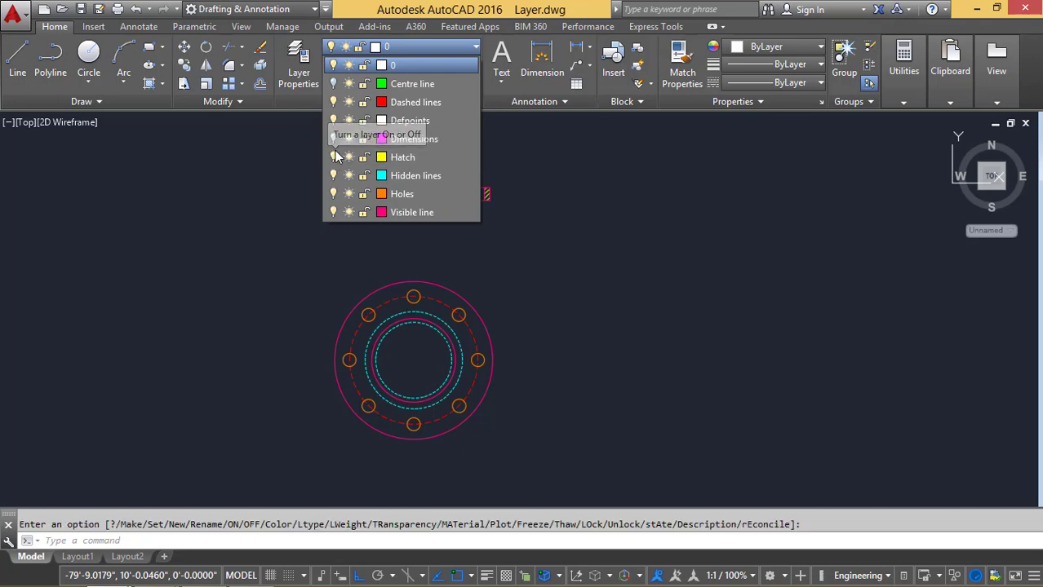
left_click(333, 139)
left_click(580, 213)
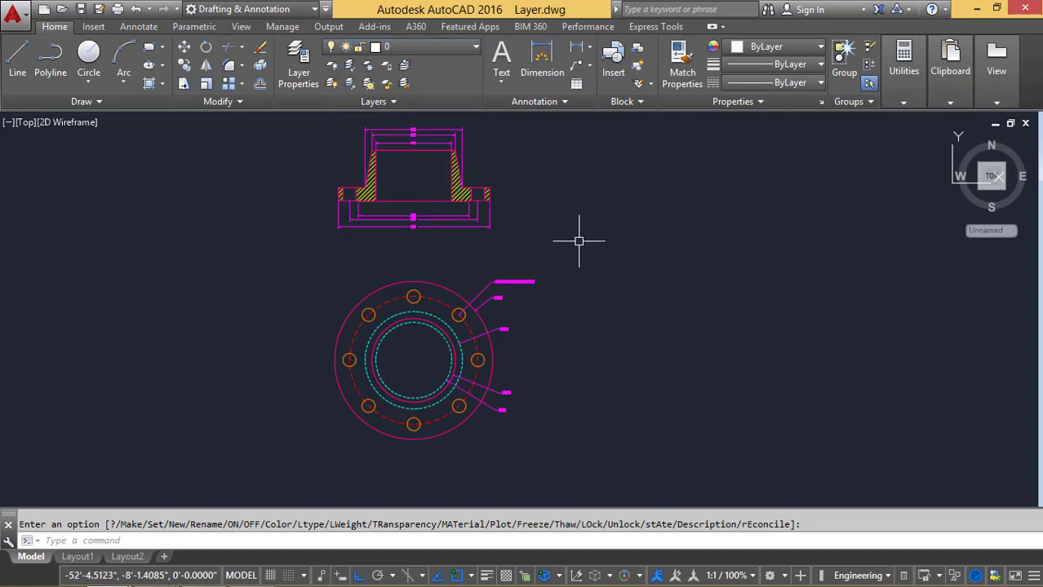
scroll(578, 241, "up", 4)
scroll(543, 270, "down", 2)
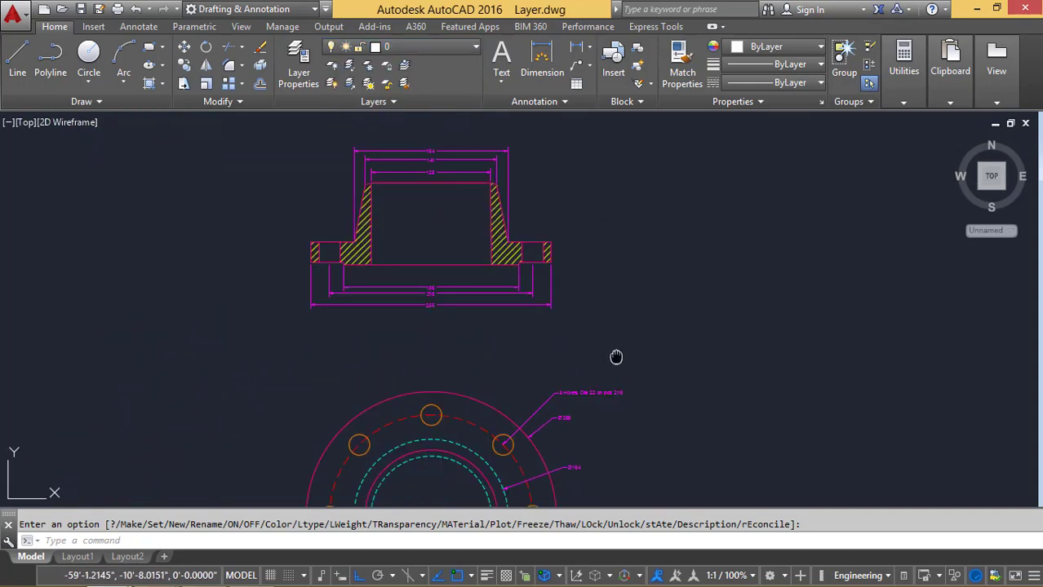
middle_click_drag(617, 356, 605, 295)
scroll(606, 295, "down", 3)
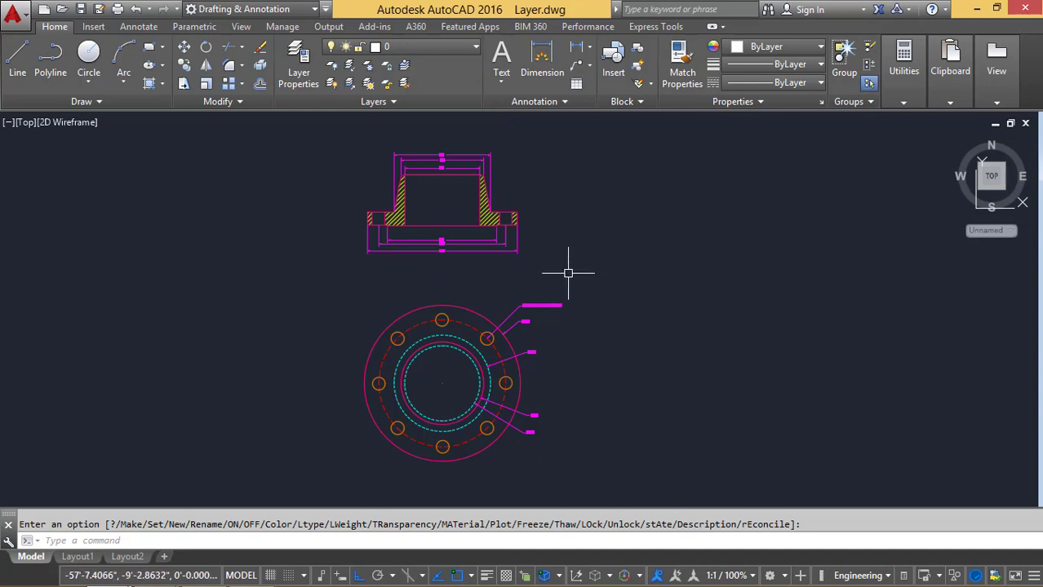
Turn on the Centre line layer and lock the Dimensions, Centre line and Hatch layers, checking their objects in the drawing
left_click(383, 48)
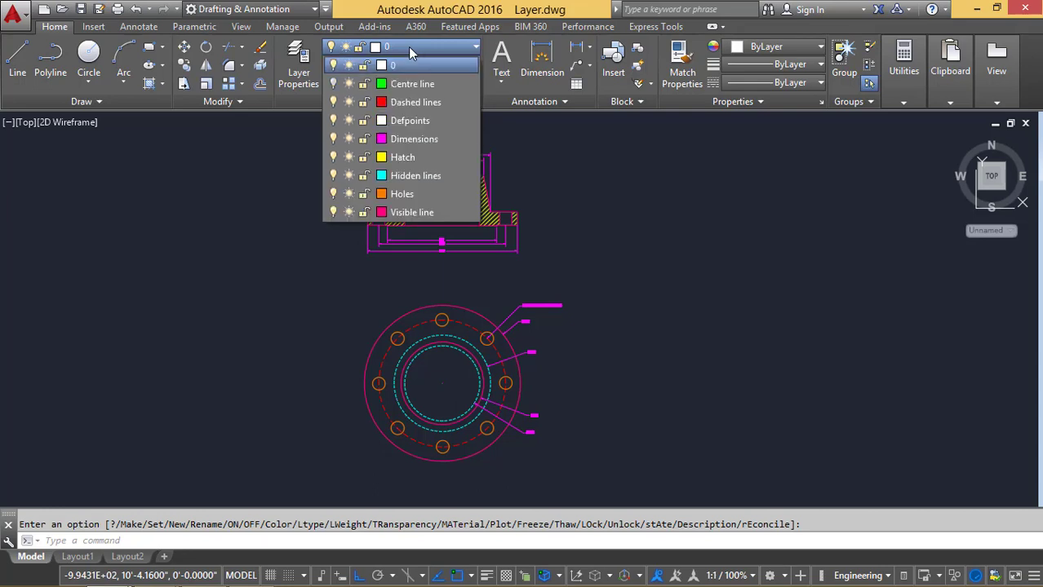
left_click(364, 141)
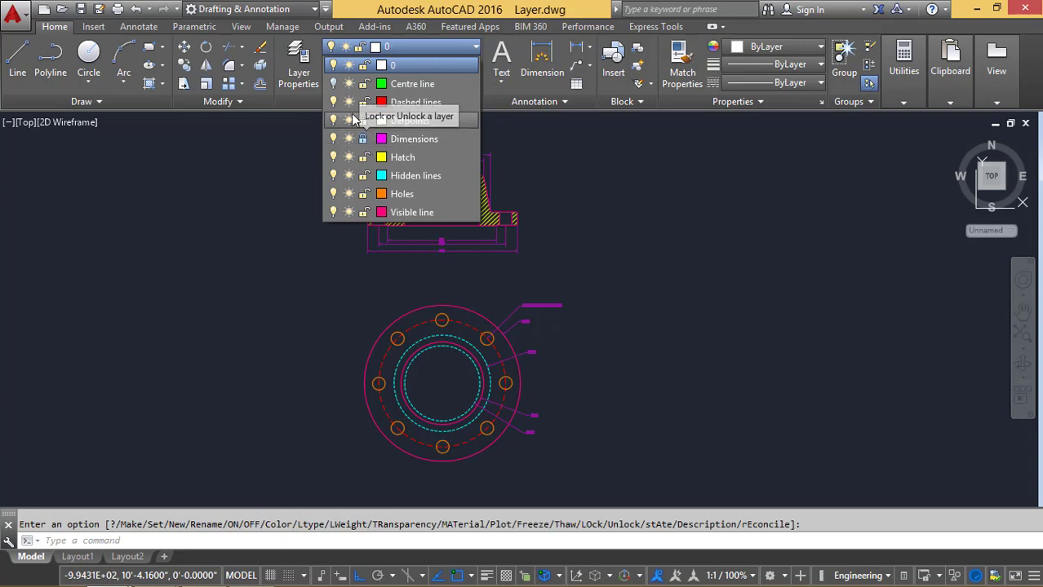
left_click(334, 85)
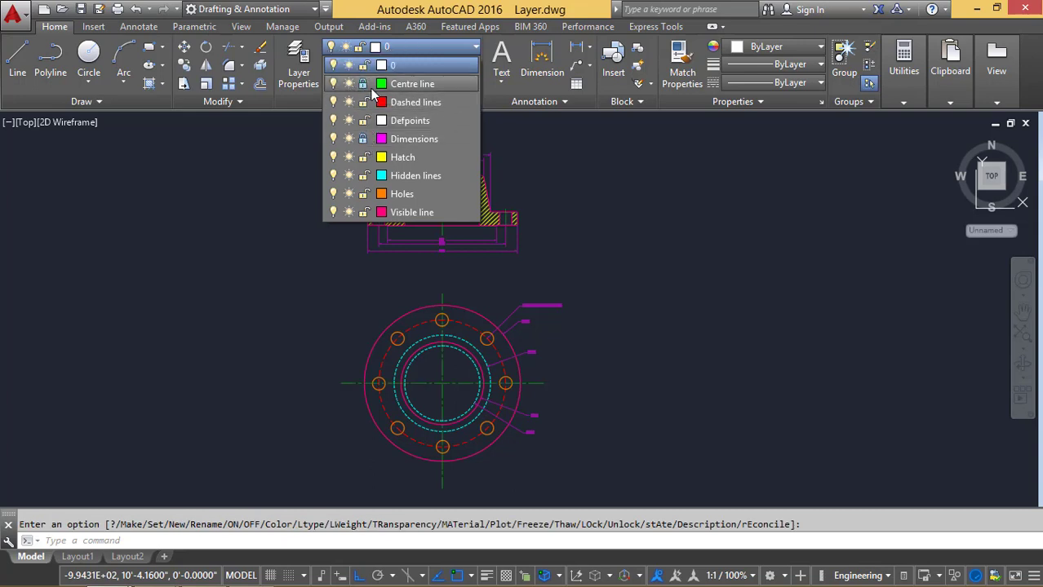
left_click(364, 157)
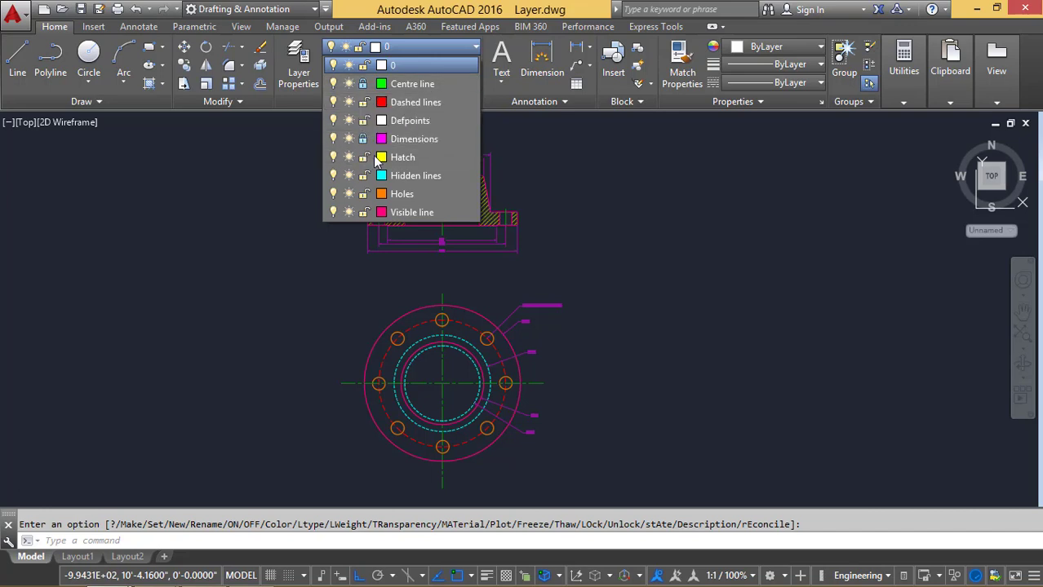
left_click(541, 170)
scroll(498, 214, "up", 6)
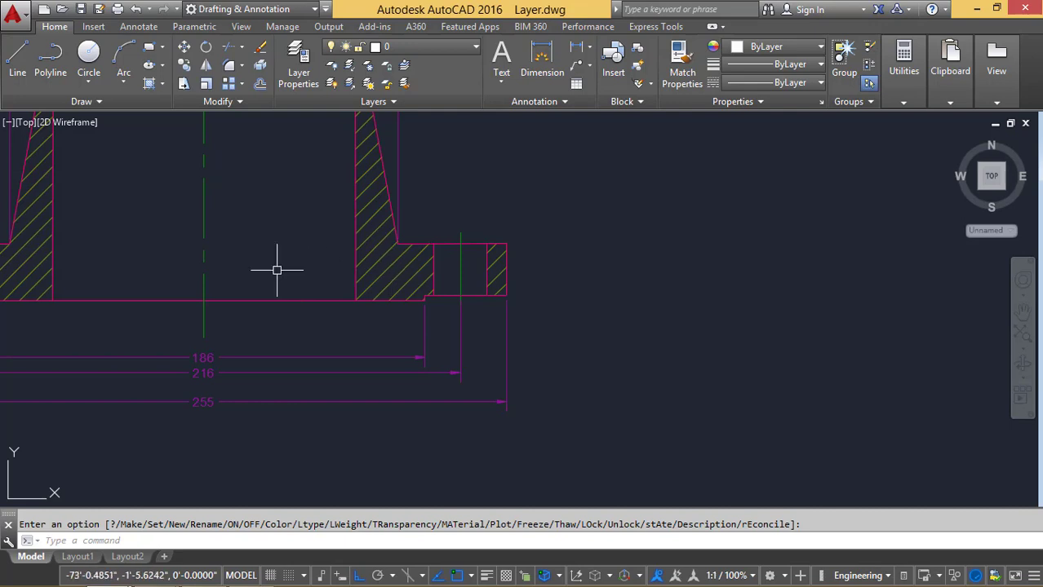
mouse_move(203, 234)
scroll(419, 354, "down", 4)
middle_click_drag(418, 354, 426, 274)
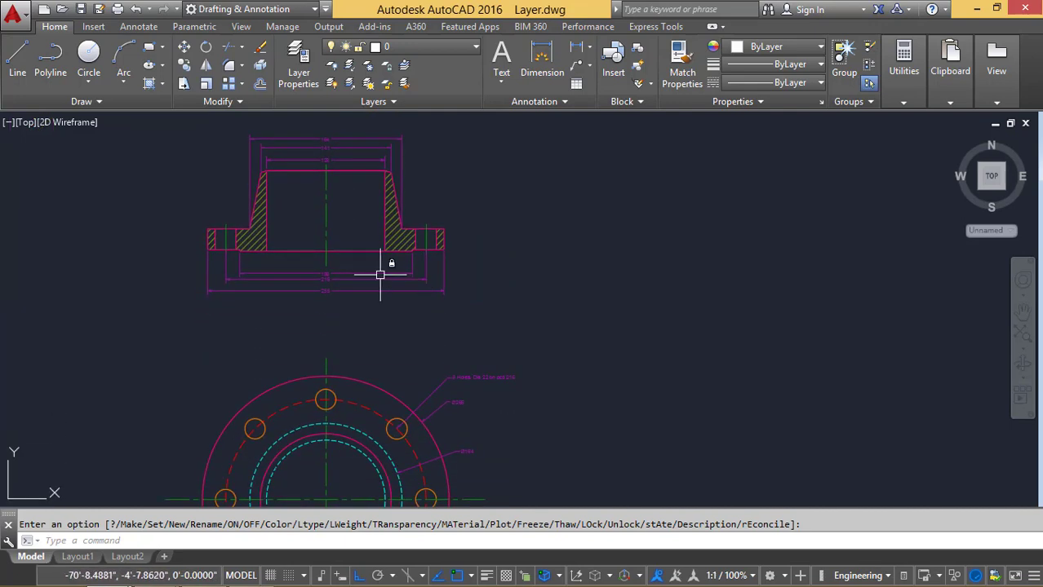
mouse_move(380, 275)
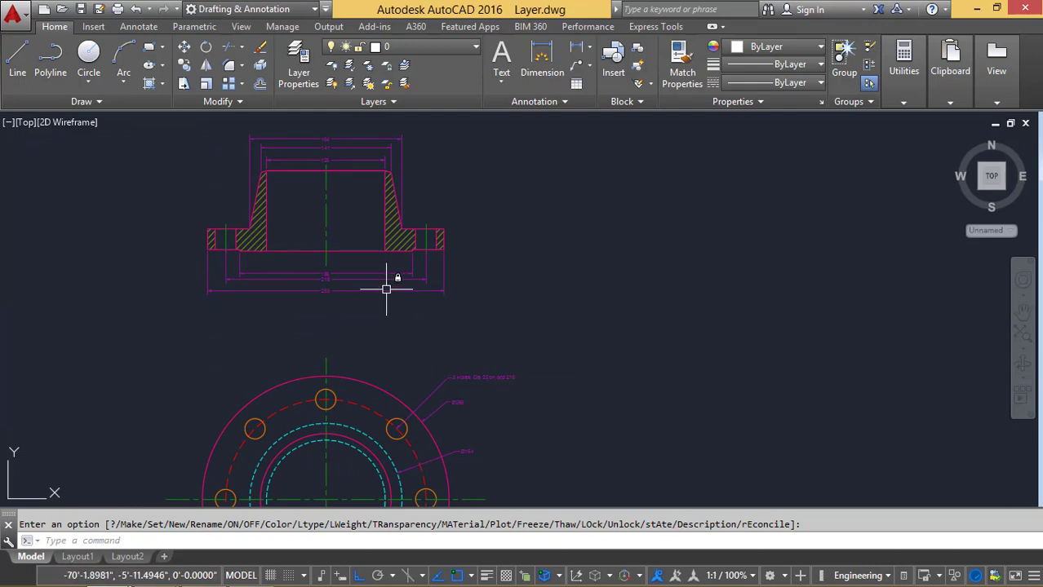
Unlock the Centre line, Dimensions and Hatch layers
left_click(424, 49)
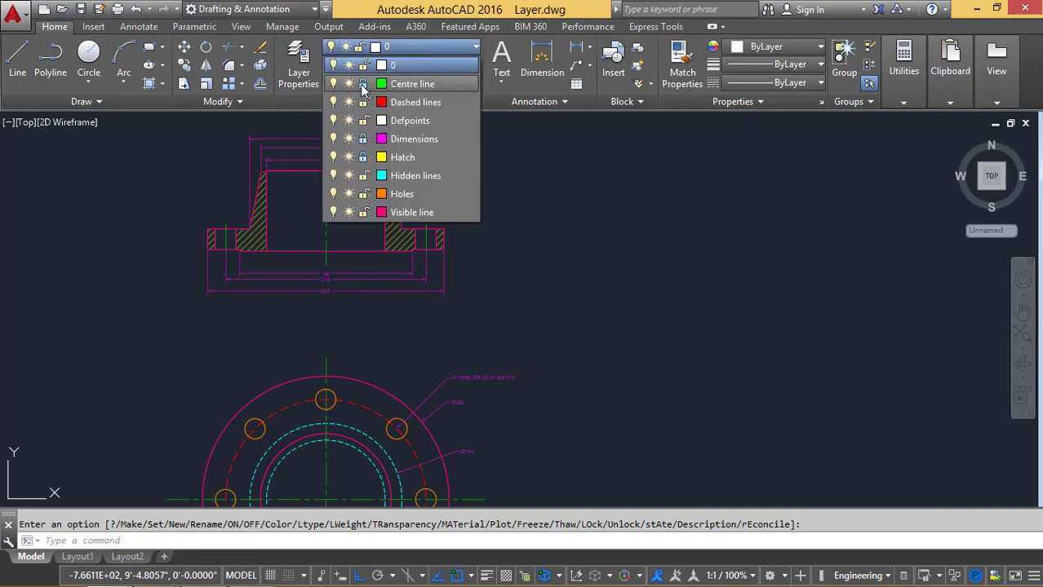
left_click(363, 84)
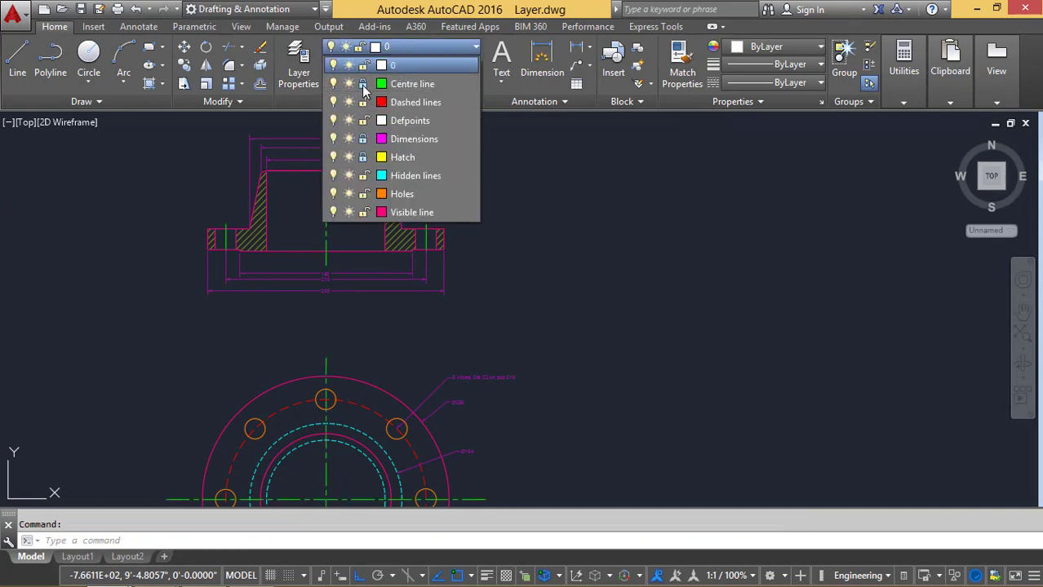
left_click(363, 138)
left_click(562, 222)
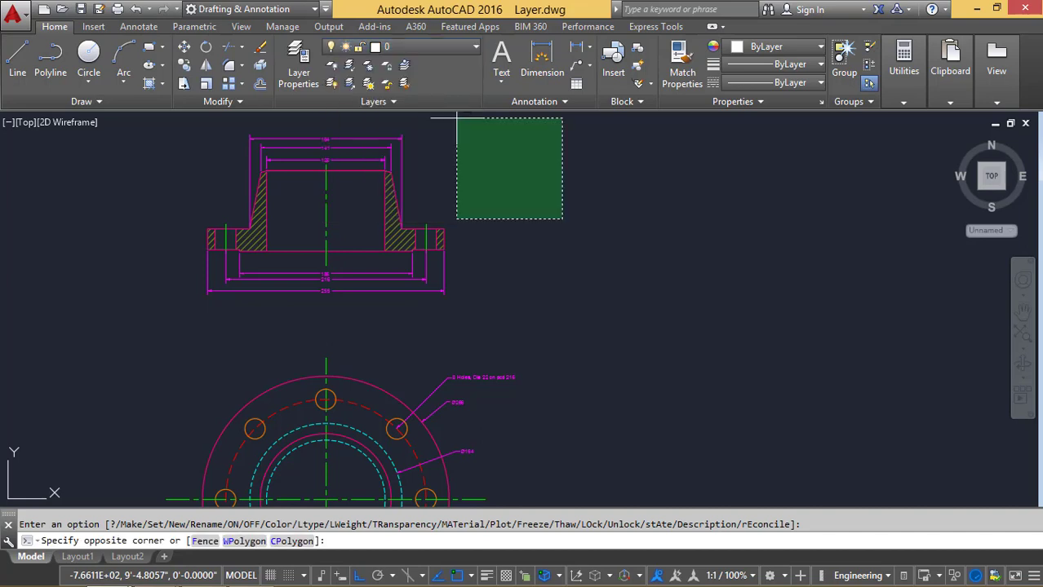
left_click(509, 198)
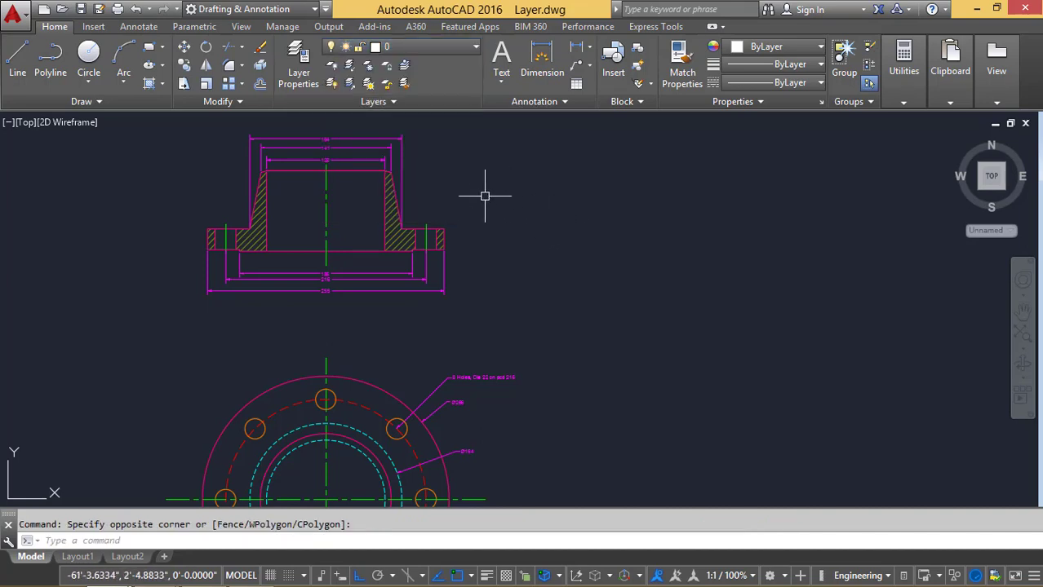
middle_click_drag(484, 191, 484, 177)
left_click(416, 49)
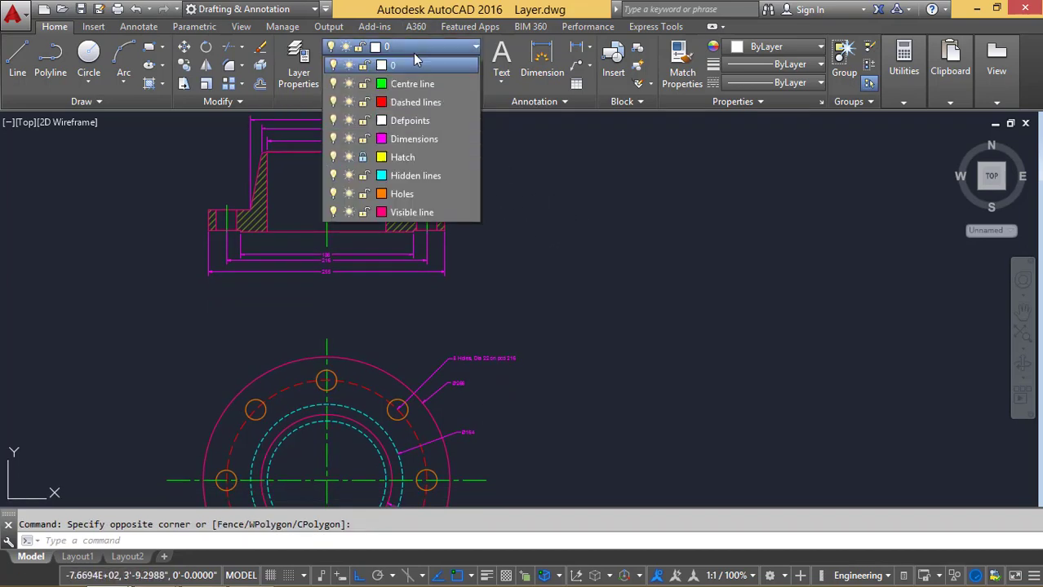
left_click(363, 158)
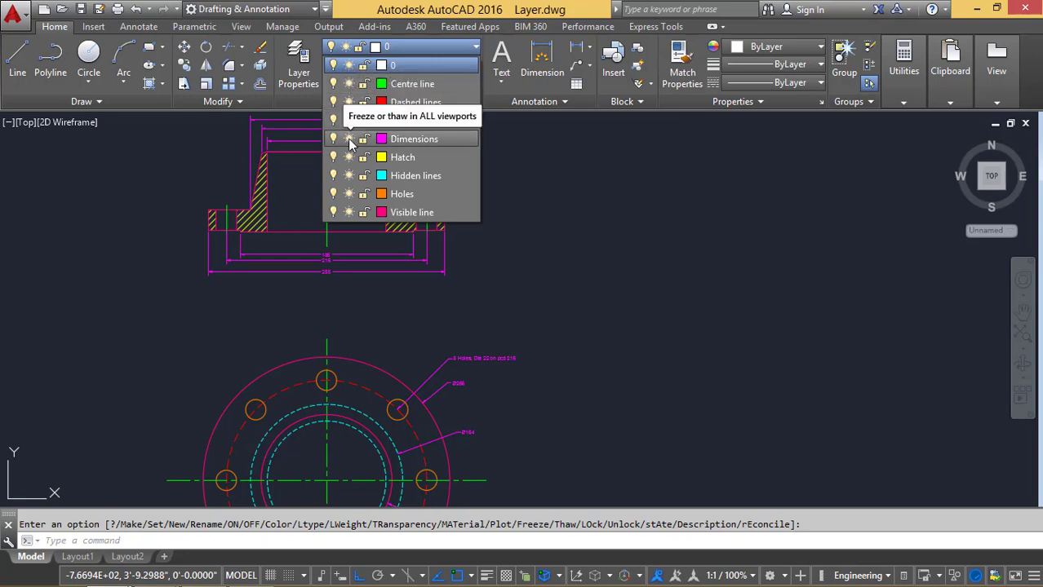
Freeze the Dimensions layer in all viewports, view the drawing, and thaw the layer again
left_click(348, 138)
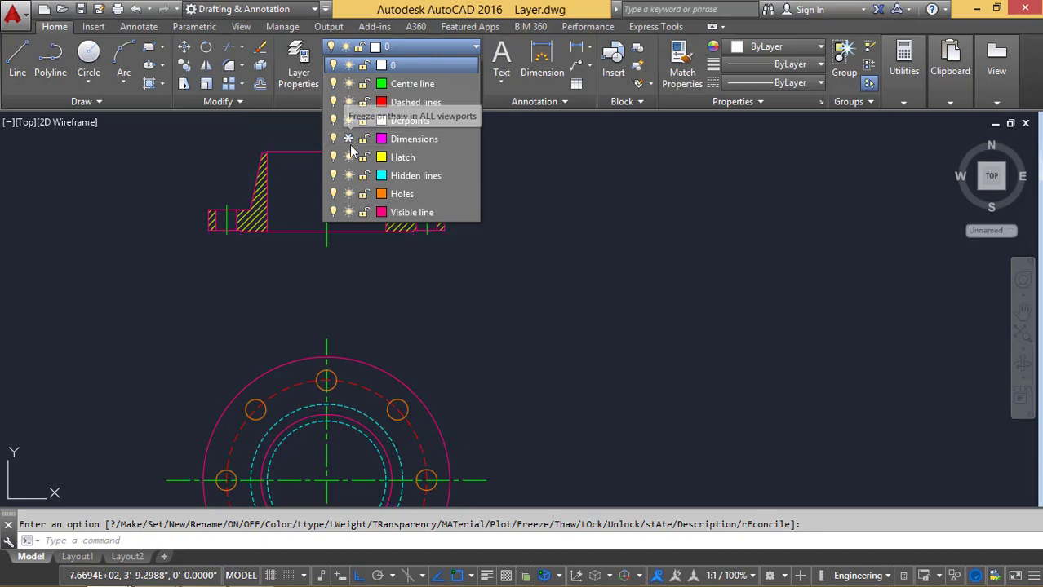
scroll(490, 282, "down", 3)
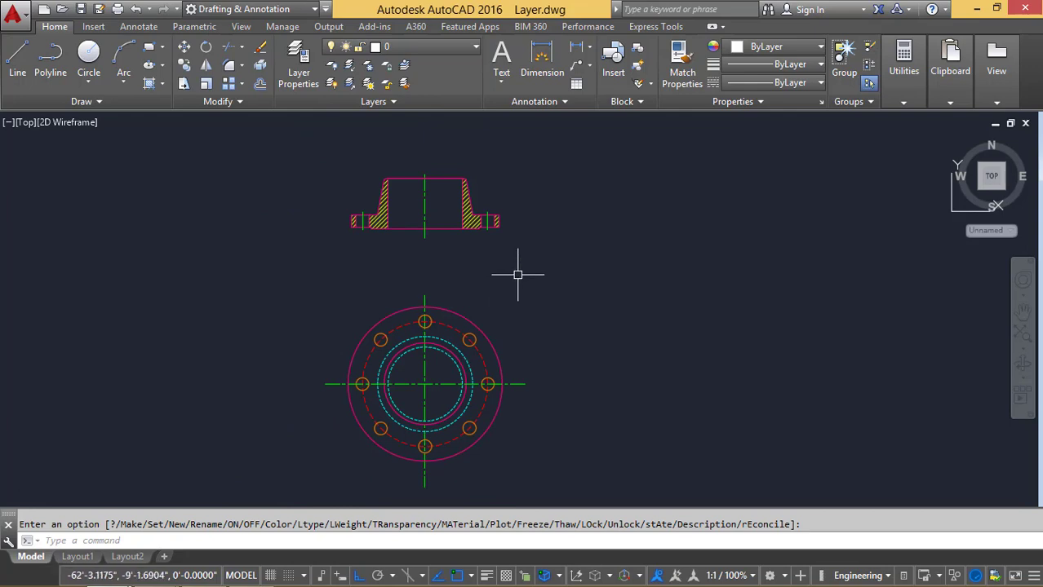
middle_click_drag(517, 275, 491, 267)
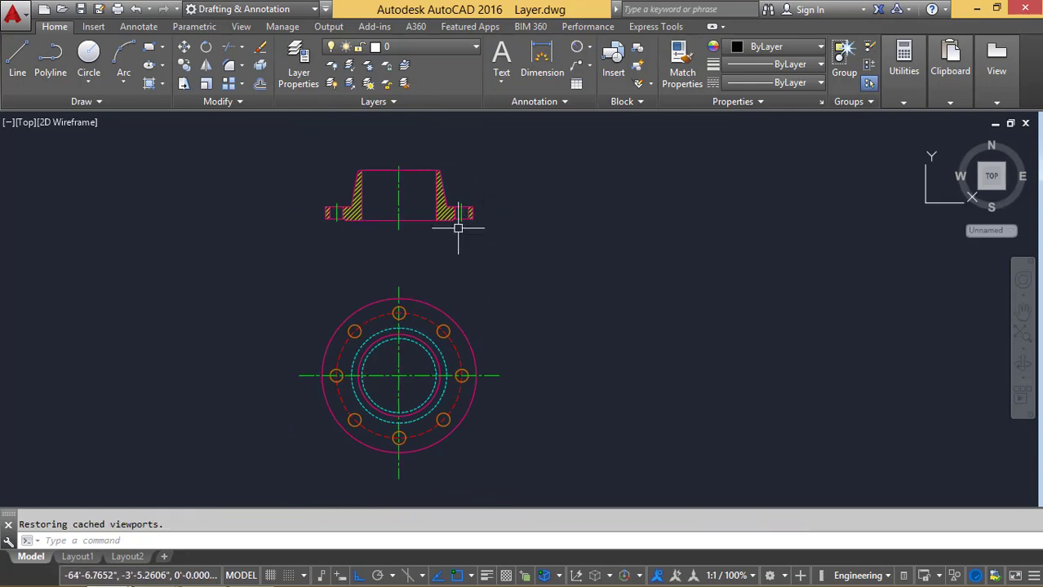
left_click(413, 46)
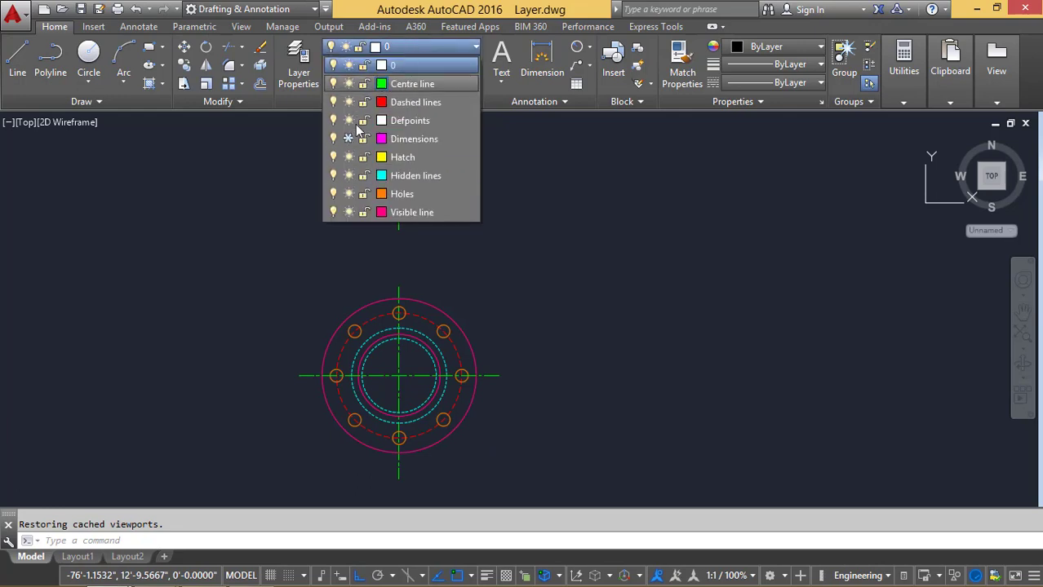
left_click(348, 140)
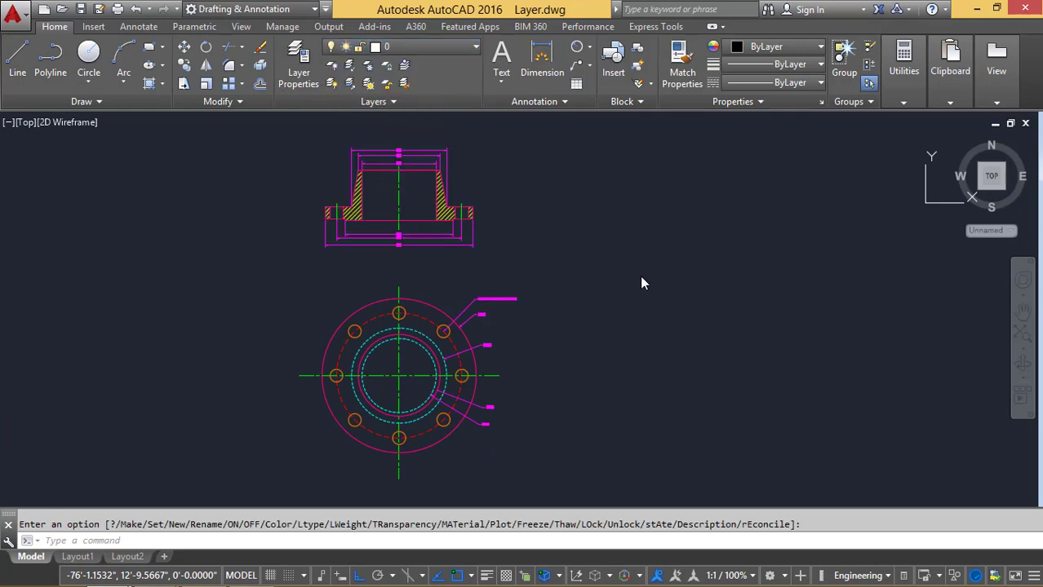